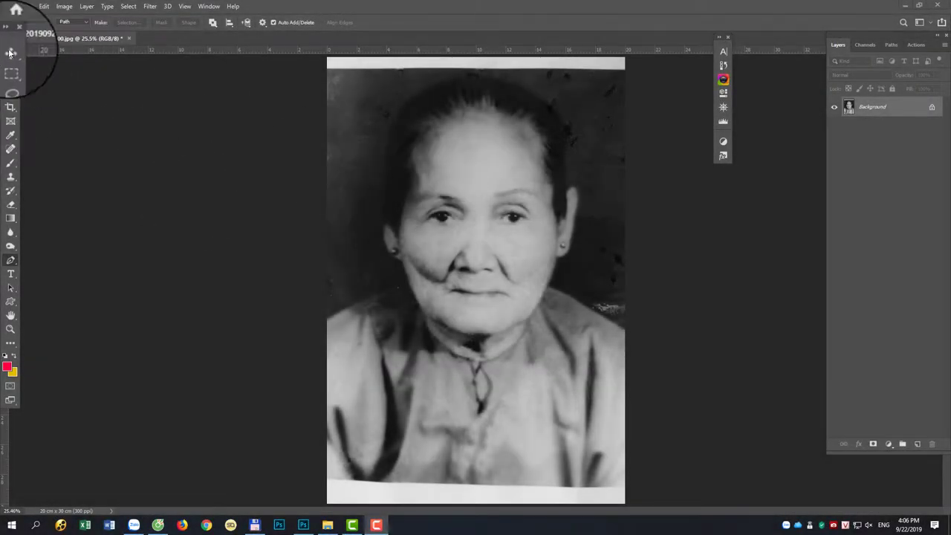
# - Start the pen path at the chin and trace it up the left cheek toward the head
pyautogui.scroll(5, 483, 257)
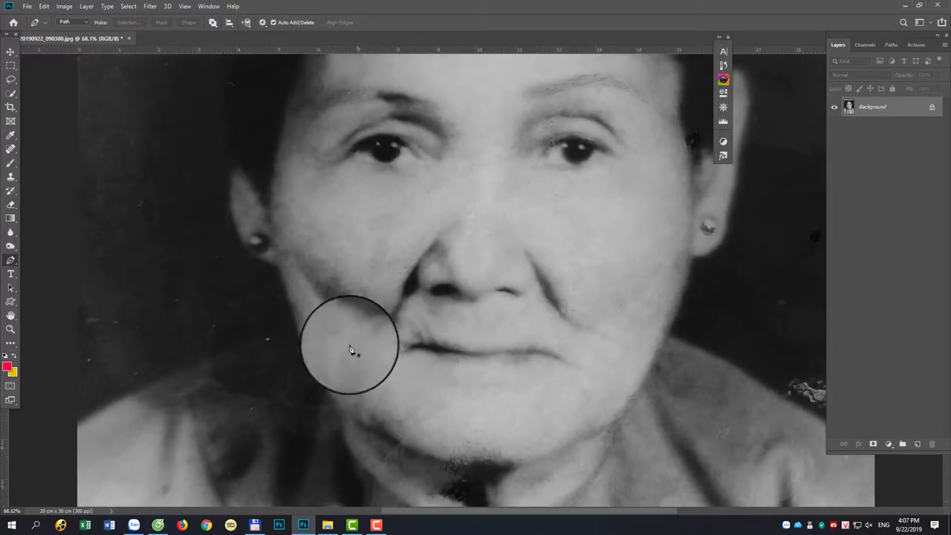
pyautogui.click(346, 445)
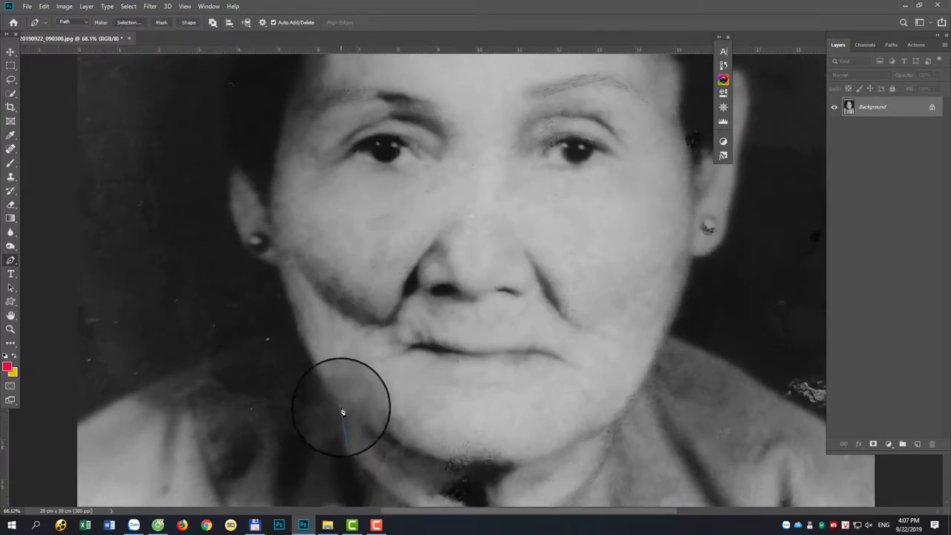
pyautogui.click(341, 407)
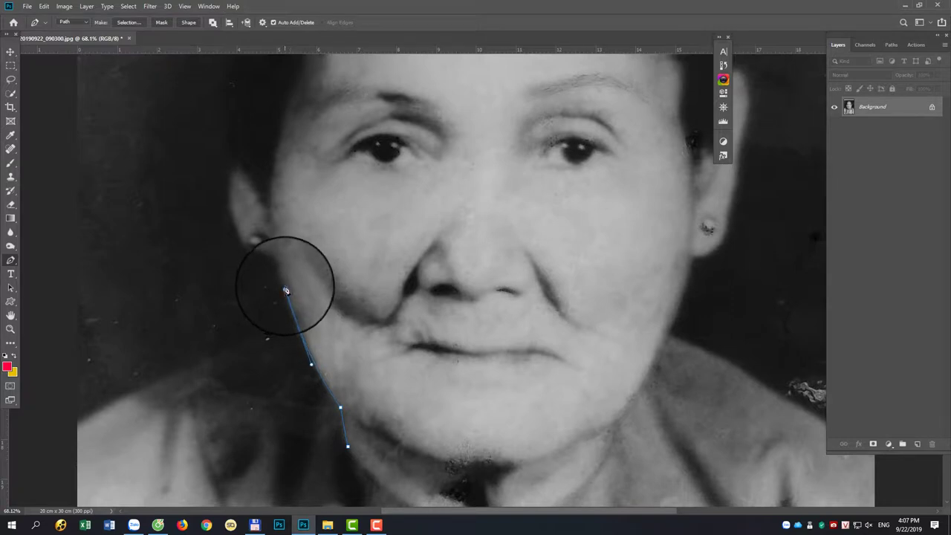
pyautogui.click(279, 271)
pyautogui.scroll(5, 315, 373)
pyautogui.hscroll(-3, 315, 390)
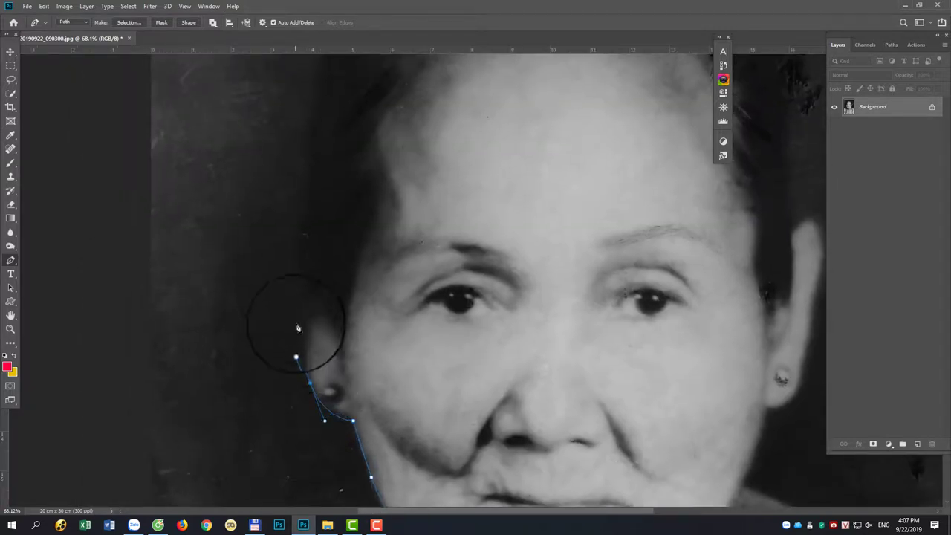
pyautogui.scroll(4, 304, 200)
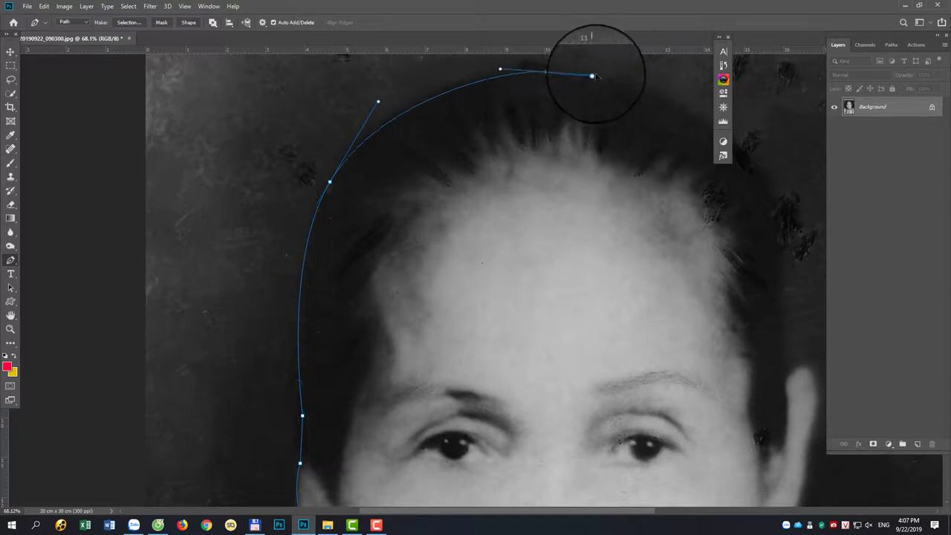
pyautogui.hscroll(8, 599, 69)
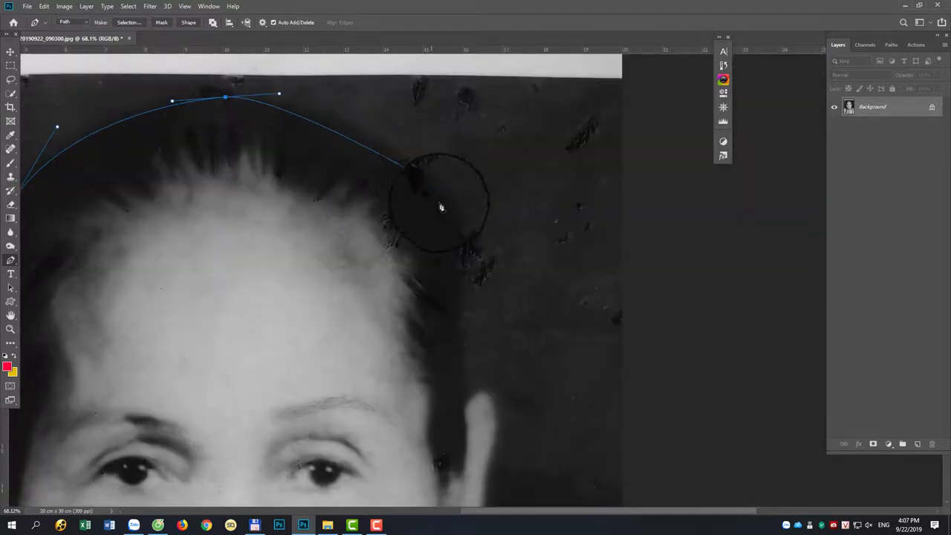
# - Continue the path over the top-right hair, around the right ear and along the jaw
pyautogui.click(458, 360)
pyautogui.scroll(-5, 514, 414)
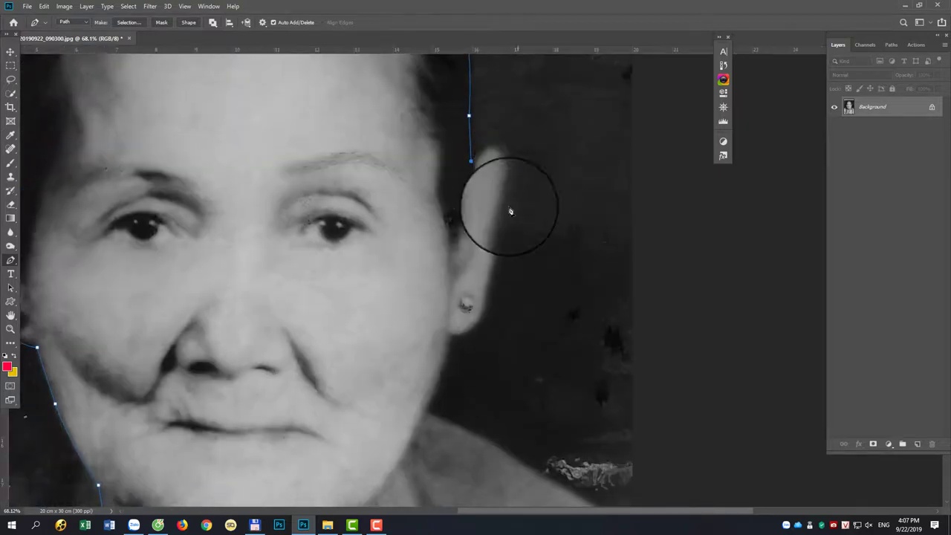
pyautogui.click(471, 161)
pyautogui.click(506, 216)
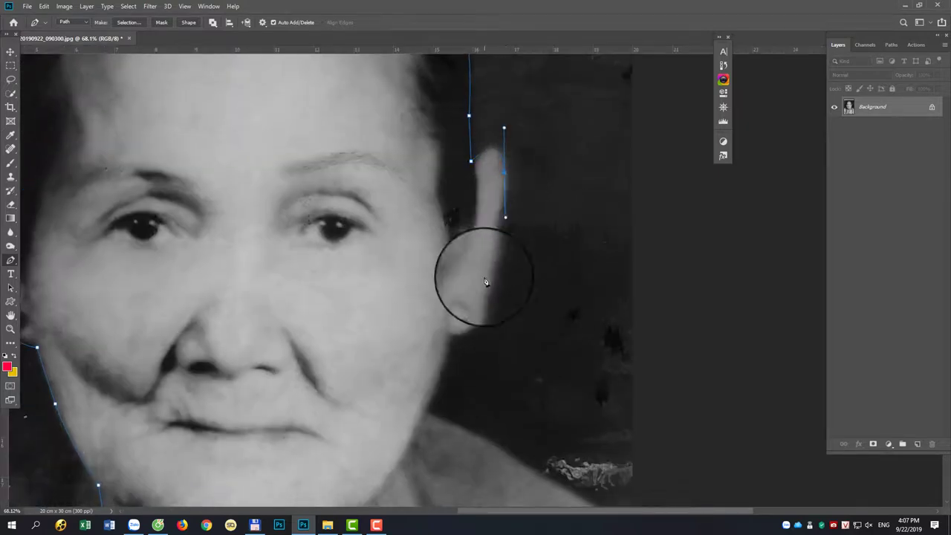
pyautogui.click(488, 275)
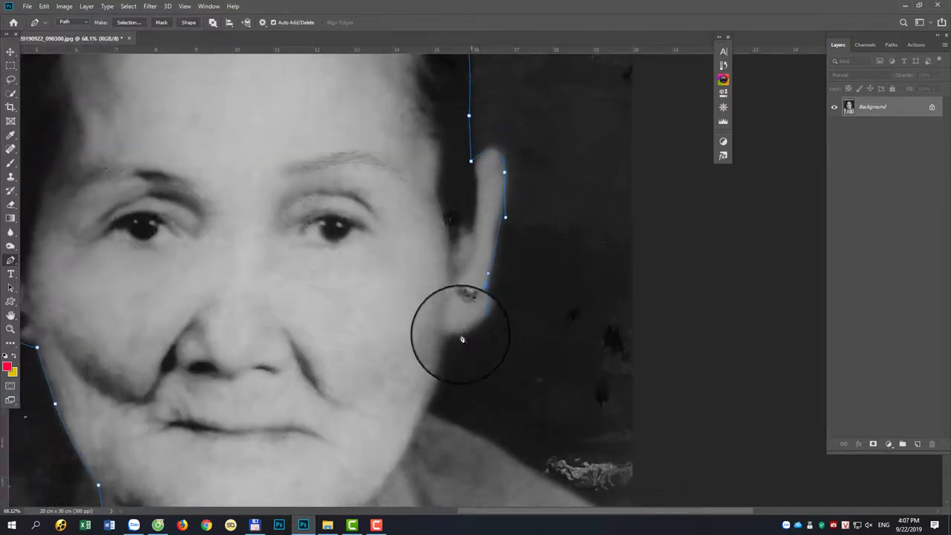
pyautogui.moveTo(448, 343)
pyautogui.mouseDown()
pyautogui.moveTo(510, 261)
pyautogui.moveTo(525, 263)
pyautogui.mouseUp()
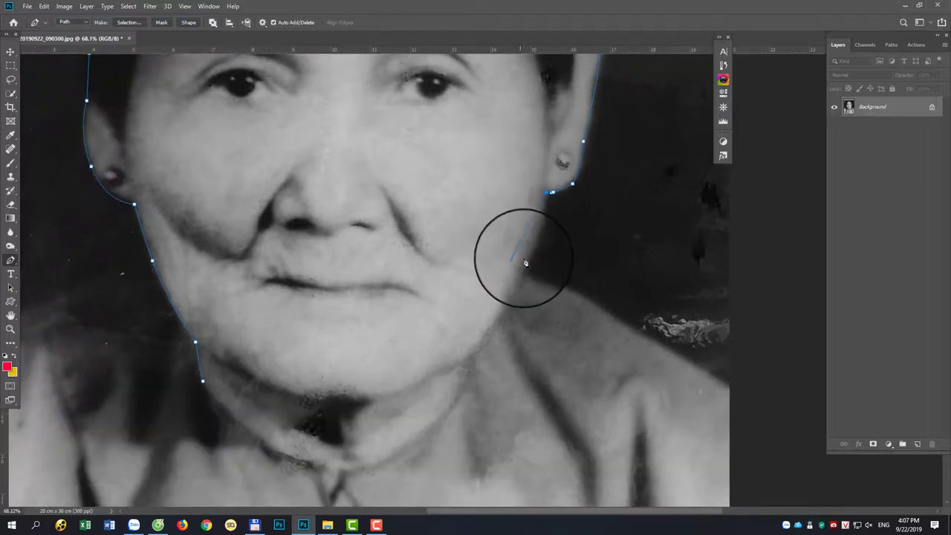
pyautogui.click(503, 308)
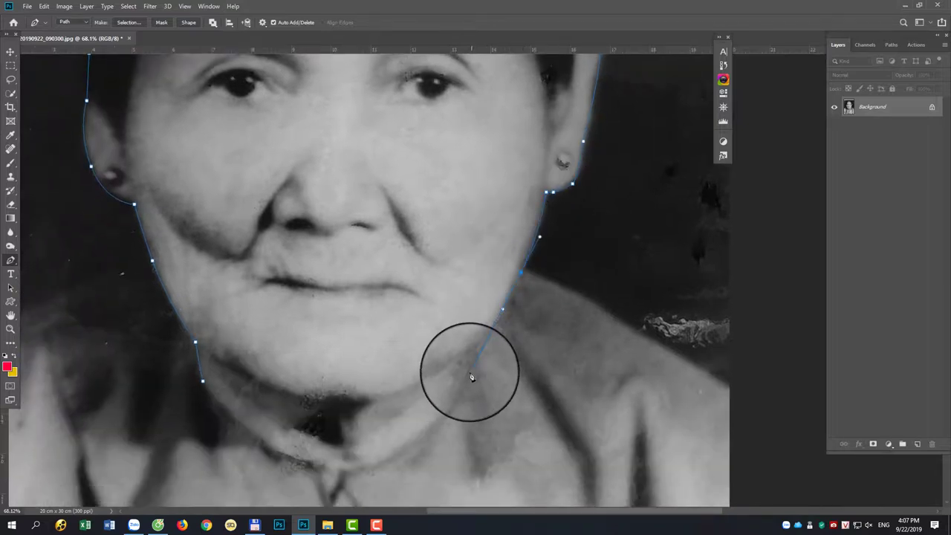
pyautogui.moveTo(471, 377)
pyautogui.mouseDown()
pyautogui.moveTo(401, 452)
pyautogui.moveTo(365, 468)
pyautogui.moveTo(331, 470)
pyautogui.moveTo(290, 456)
pyautogui.moveTo(221, 421)
pyautogui.moveTo(211, 399)
pyautogui.moveTo(209, 410)
pyautogui.mouseUp()
# - Close the face path, turn it into a selection and feather it 5 px
pyautogui.click(210, 410)
pyautogui.hotkey('ctrl', 'Return')
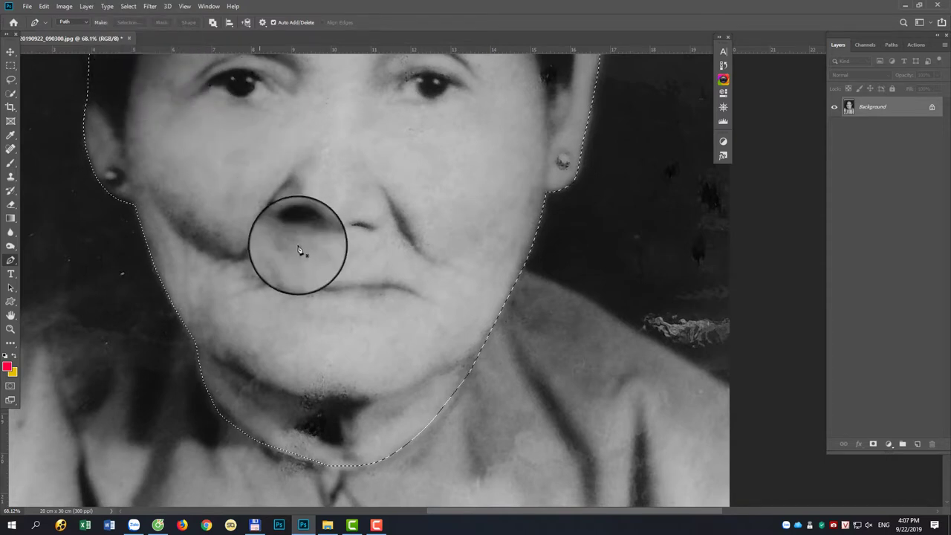
pyautogui.click(128, 6)
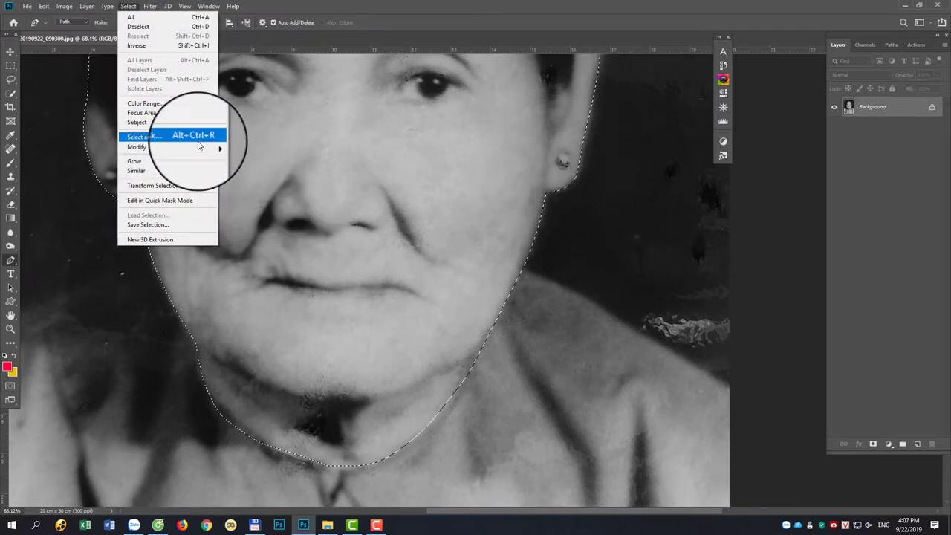
pyautogui.moveTo(138, 147)
pyautogui.click(230, 183)
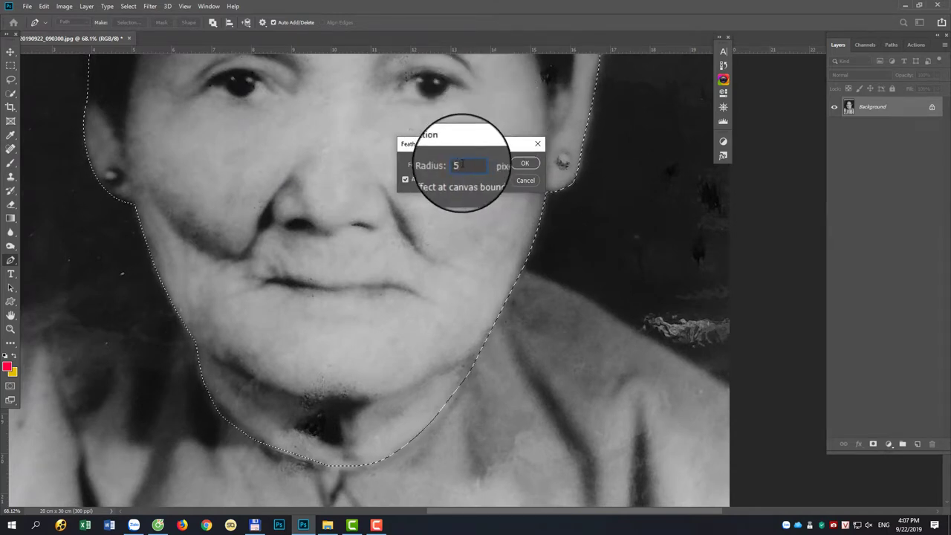
pyautogui.press('Return')
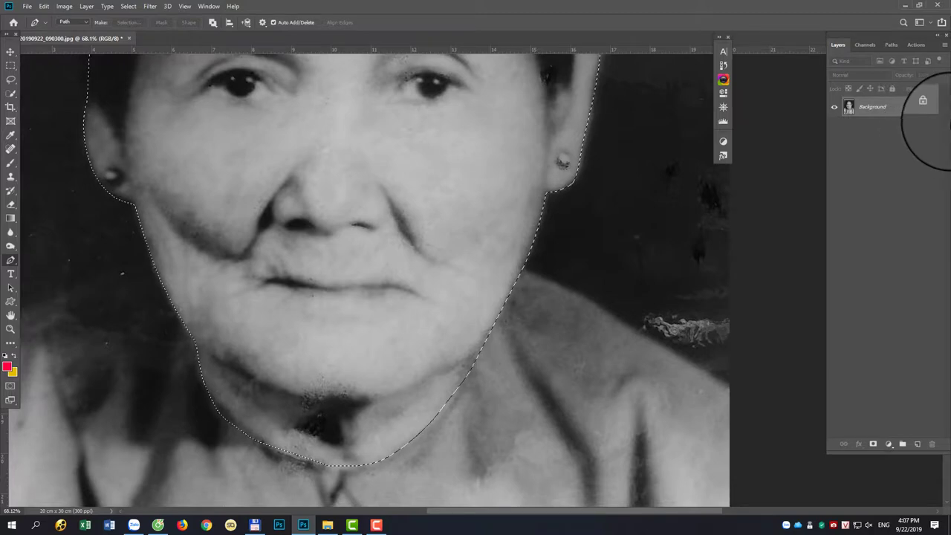
# - Copy the face to Layer 1, hide Background, and open ao dai.psd
pyautogui.hotkey('ctrl', 'j')
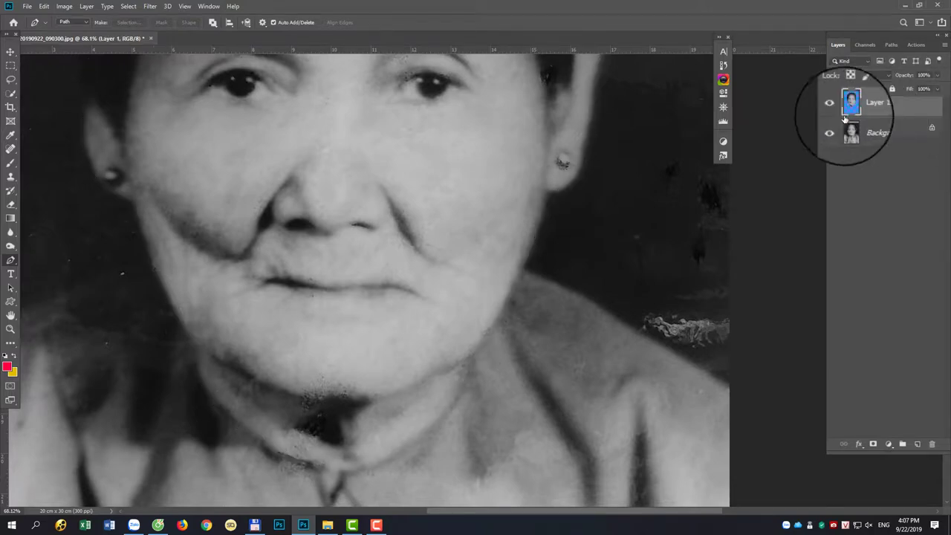
pyautogui.click(833, 130)
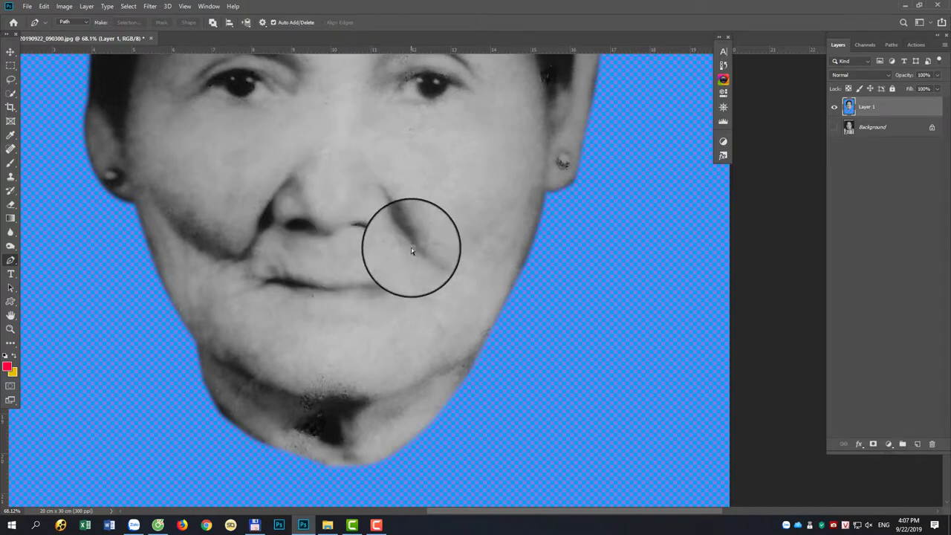
pyautogui.hotkey('ctrl', '-')
pyautogui.hotkey('ctrl', '-')
pyautogui.hotkey('ctrl', '-')
pyautogui.hotkey('ctrl', '-')
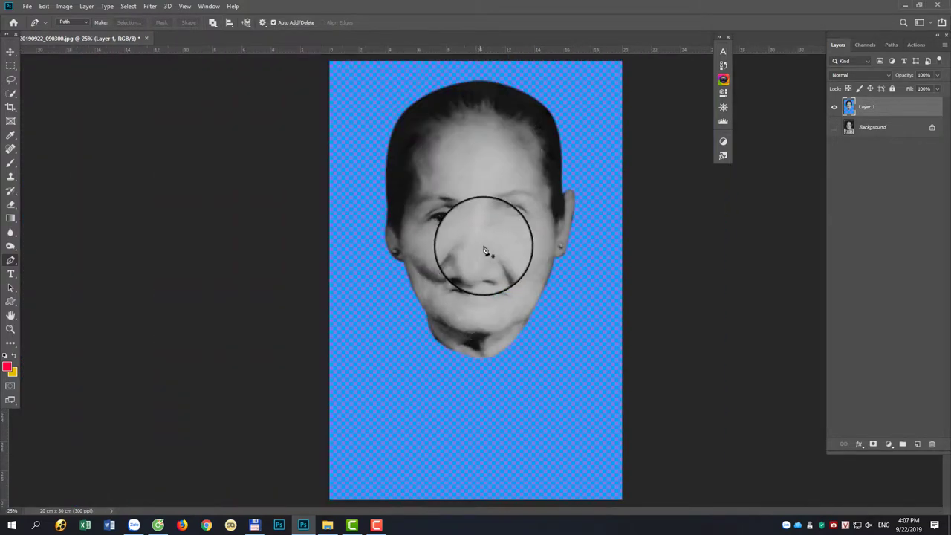
pyautogui.click(328, 524)
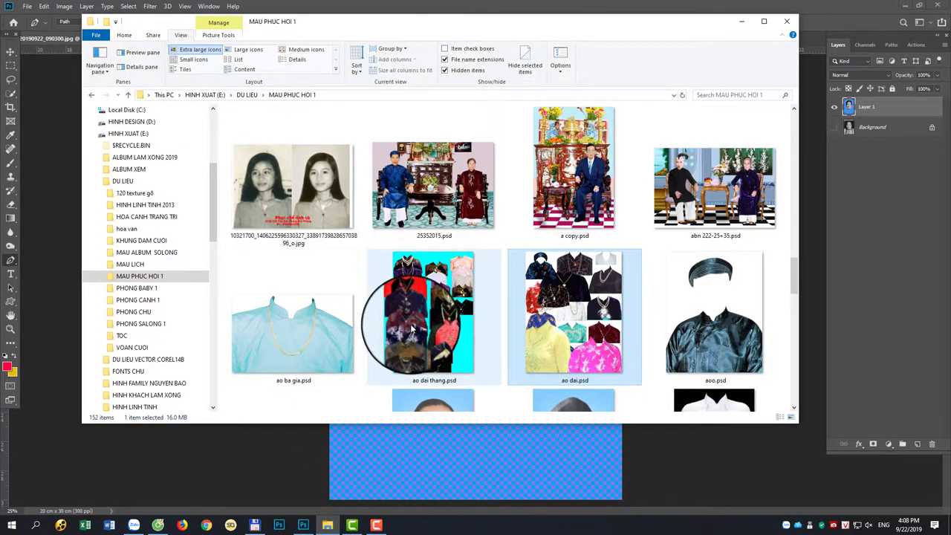
pyautogui.scroll(-2, 413, 327)
pyautogui.click(869, 32)
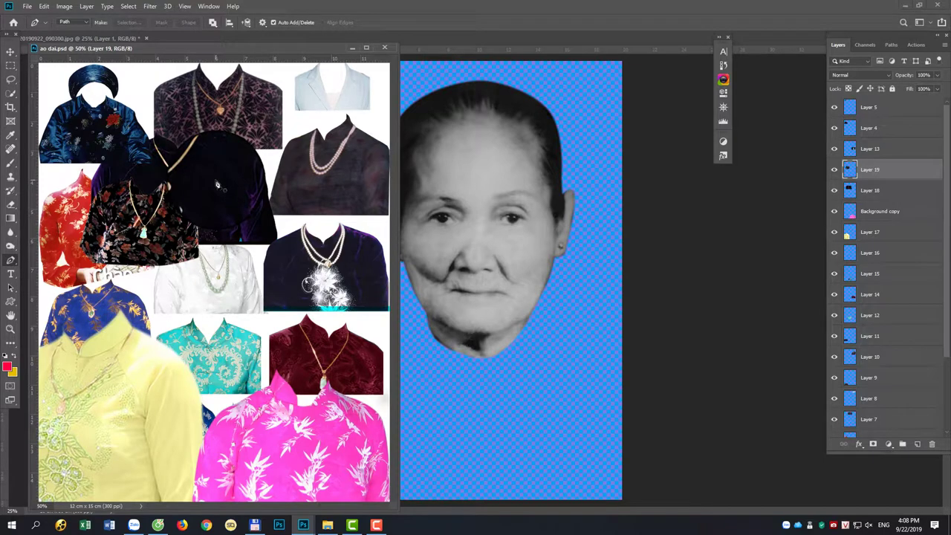
# - Bring the dark jacket layer from ao dai.psd into the portrait and close ao dai.psd
pyautogui.press('v')
pyautogui.moveTo(217, 184)
pyautogui.mouseDown()
pyautogui.moveTo(227, 199)
pyautogui.moveTo(499, 334)
pyautogui.mouseUp()
pyautogui.rightClick(228, 211)
pyautogui.click(240, 216)
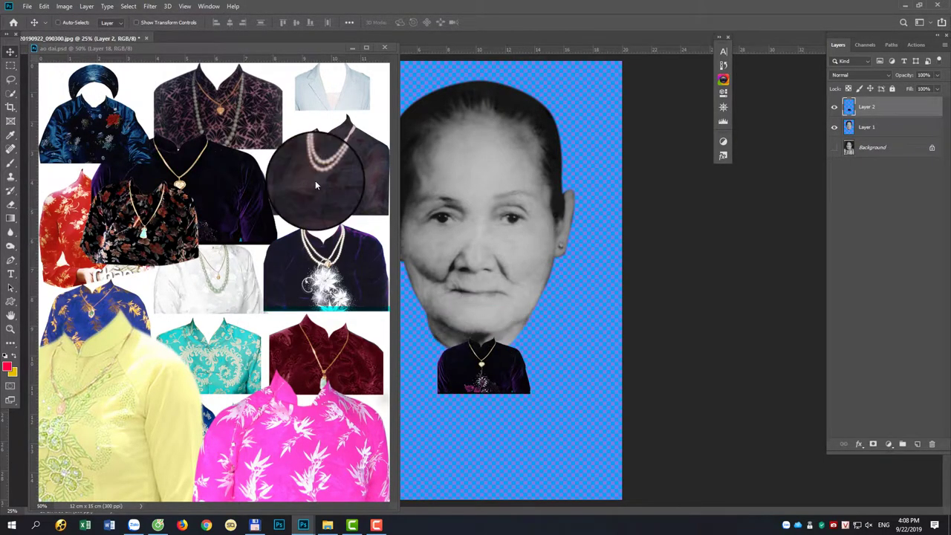
pyautogui.click(351, 47)
pyautogui.click(384, 48)
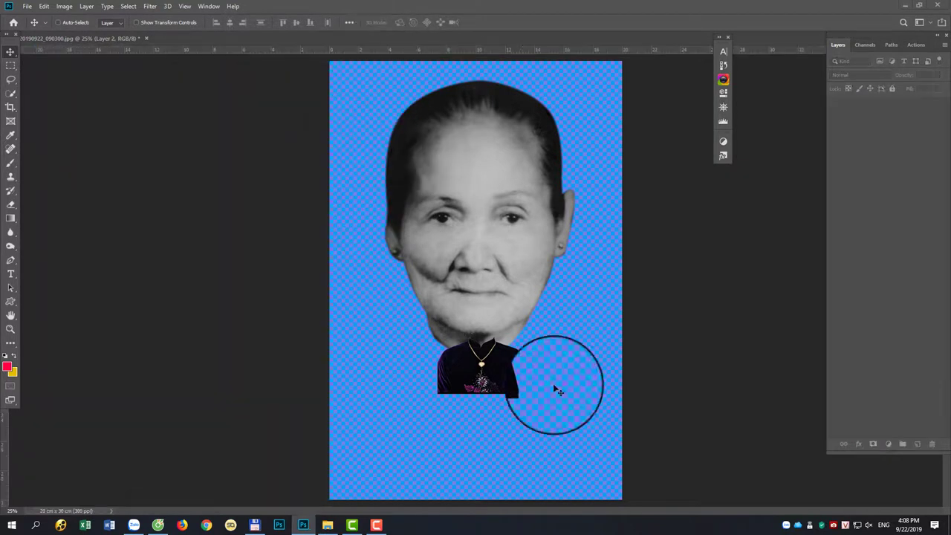
pyautogui.rightClick(489, 368)
pyautogui.click(513, 375)
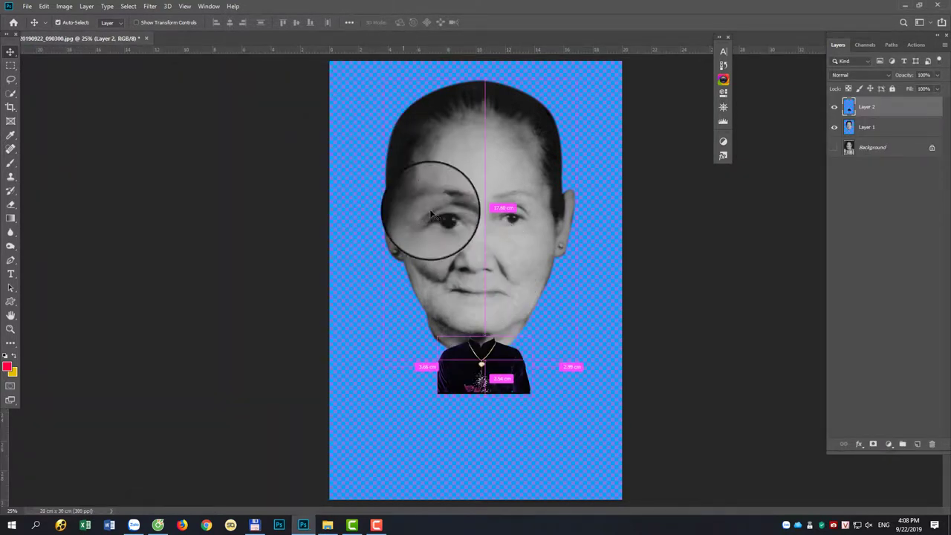
# - Scale the ao dai to about 439% and position it under the chin
pyautogui.hotkey('ctrl', 't')
pyautogui.moveTo(509, 392); pyautogui.dragTo(377, 470)
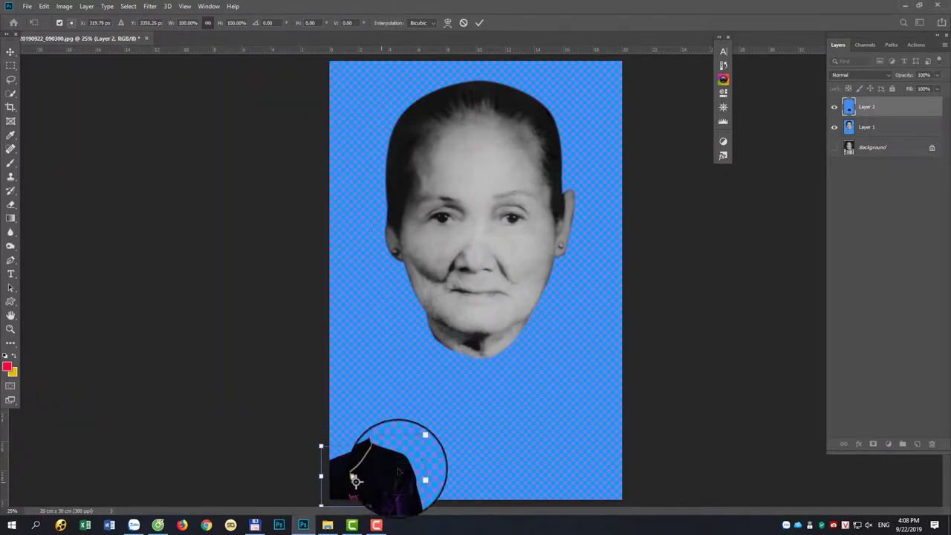
pyautogui.moveTo(411, 429)
pyautogui.mouseDown()
pyautogui.moveTo(576, 345)
pyautogui.moveTo(675, 253)
pyautogui.moveTo(654, 315)
pyautogui.moveTo(687, 301)
pyautogui.moveTo(625, 325)
pyautogui.mouseUp()
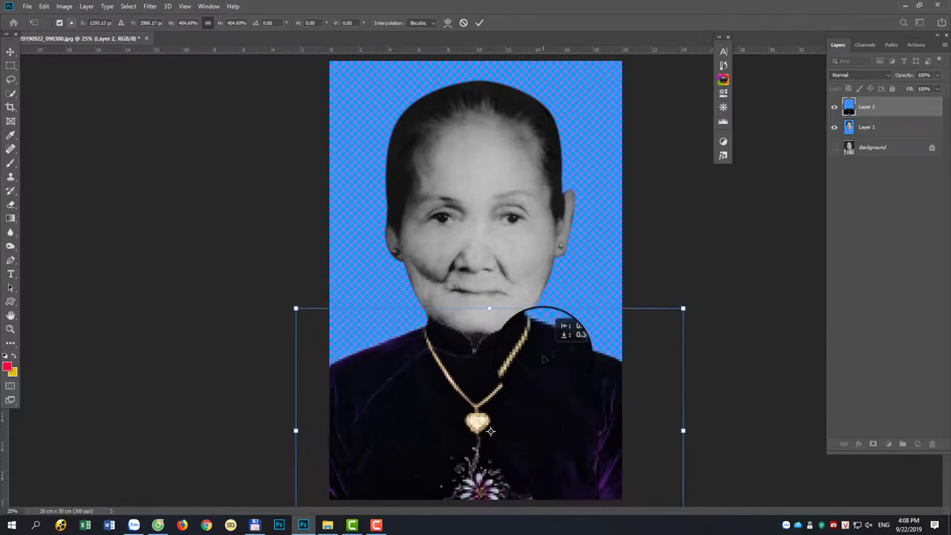
pyautogui.moveTo(558, 351); pyautogui.dragTo(549, 366)
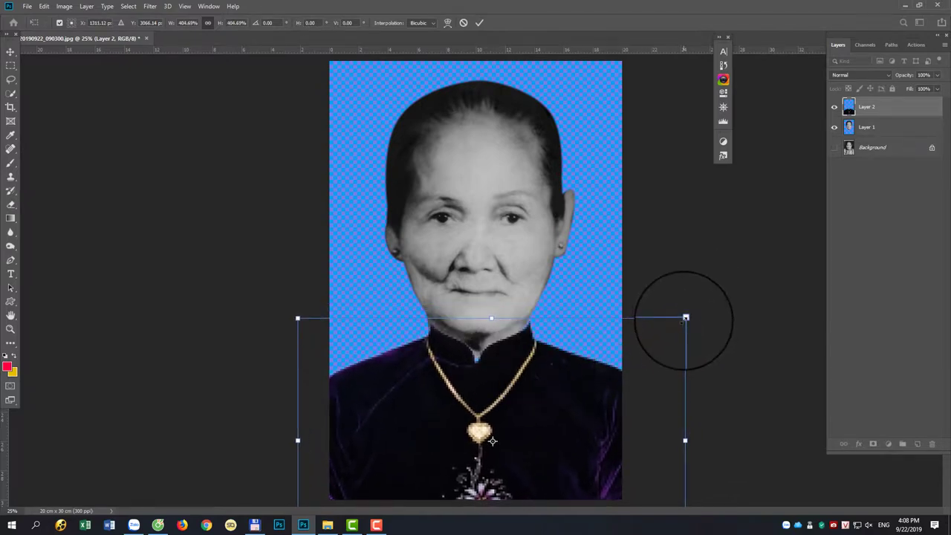
pyautogui.moveTo(699, 309); pyautogui.dragTo(703, 304)
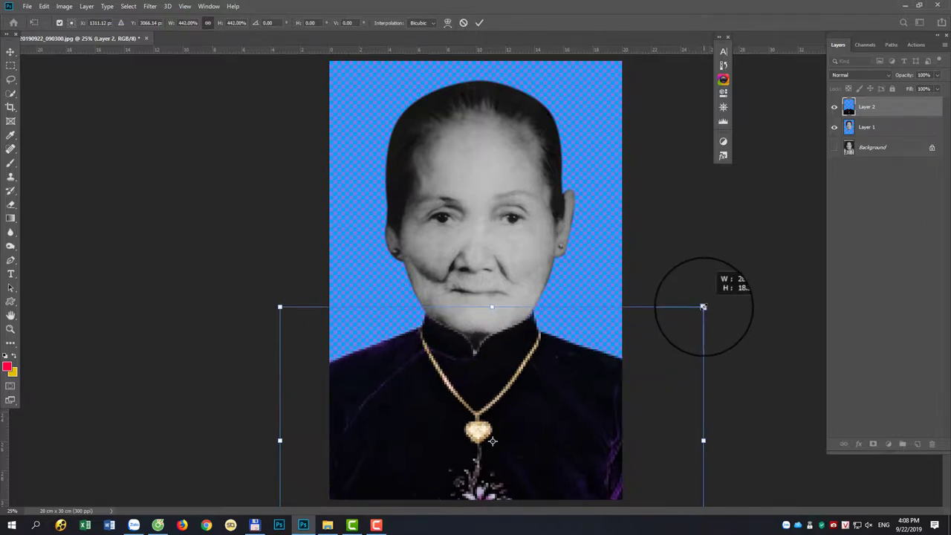
pyautogui.moveTo(594, 346); pyautogui.dragTo(598, 356)
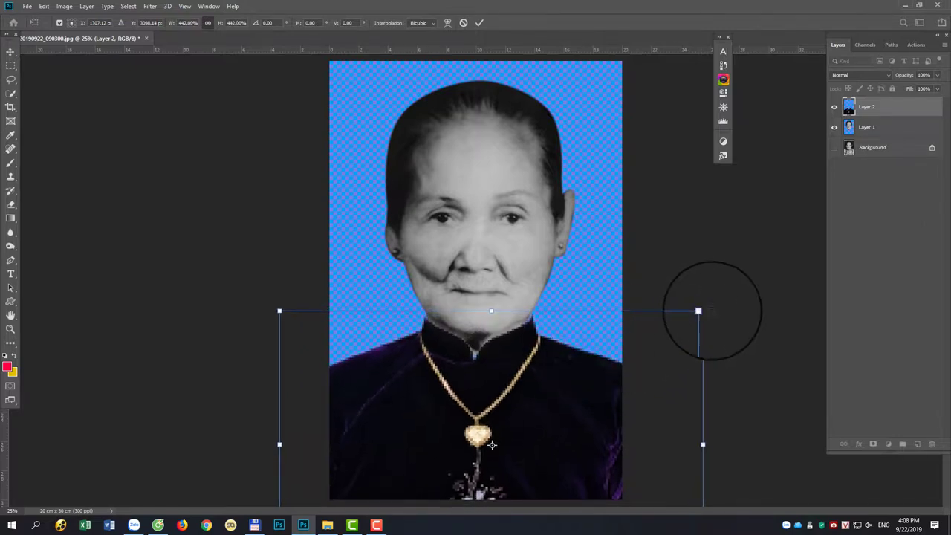
pyautogui.moveTo(702, 310); pyautogui.dragTo(699, 313)
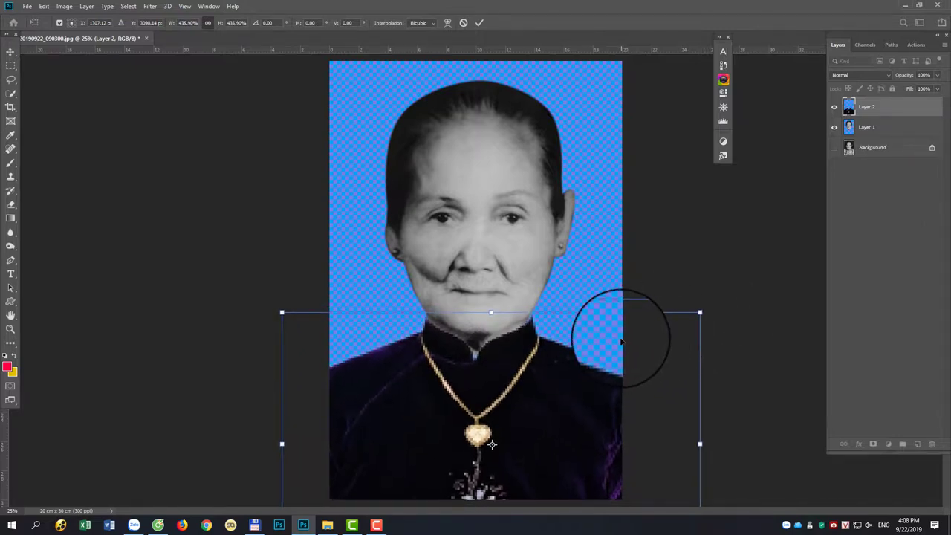
pyautogui.moveTo(621, 341); pyautogui.dragTo(620, 339)
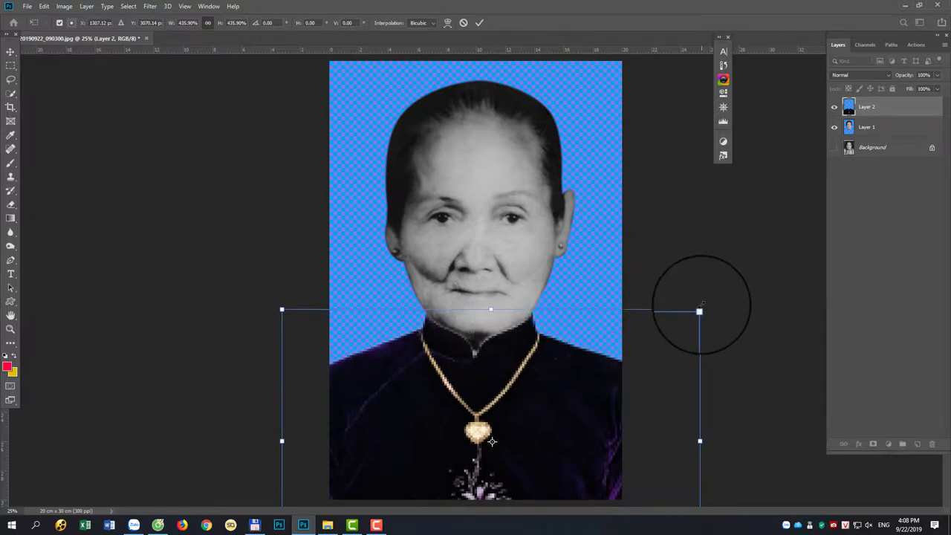
pyautogui.moveTo(701, 304); pyautogui.dragTo(702, 301)
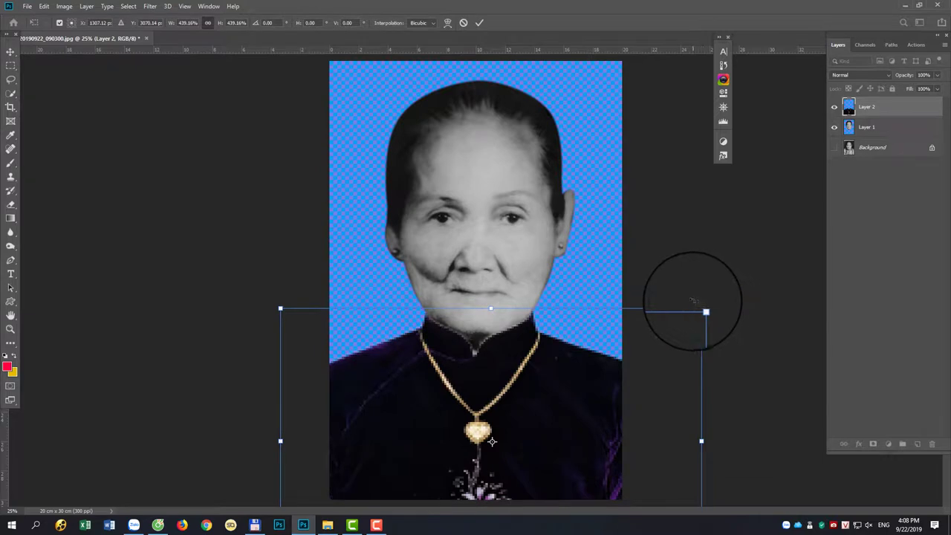
pyautogui.press('Return')
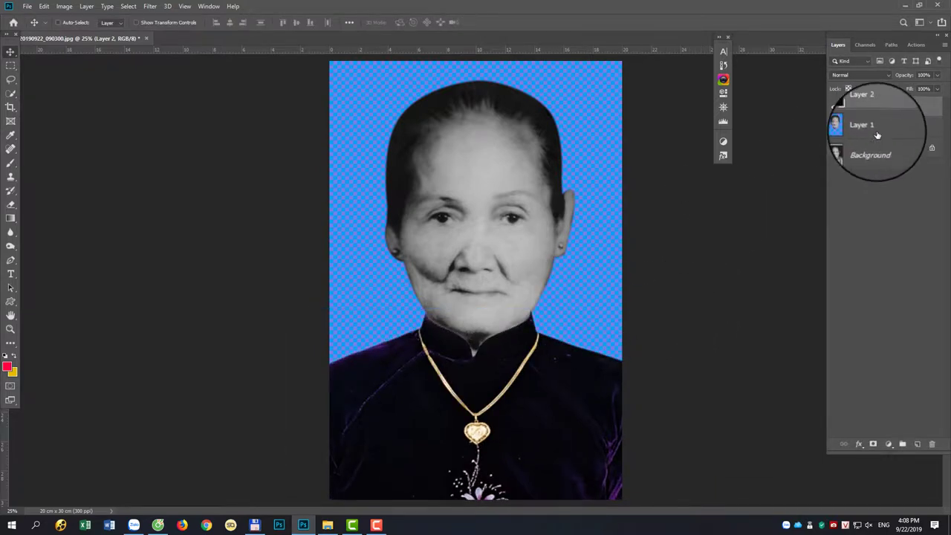
# - Add a new empty Layer 3 directly above Background
pyautogui.click(876, 134)
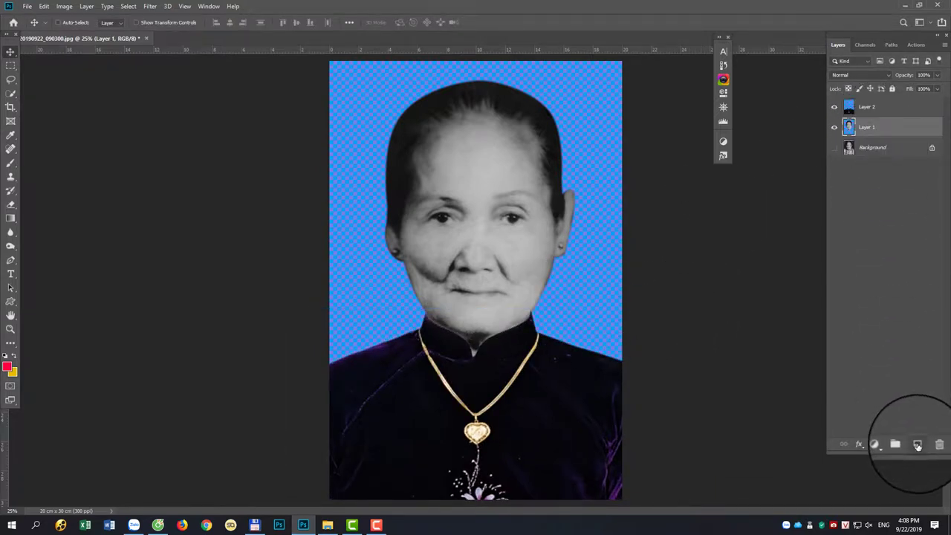
pyautogui.click(873, 147)
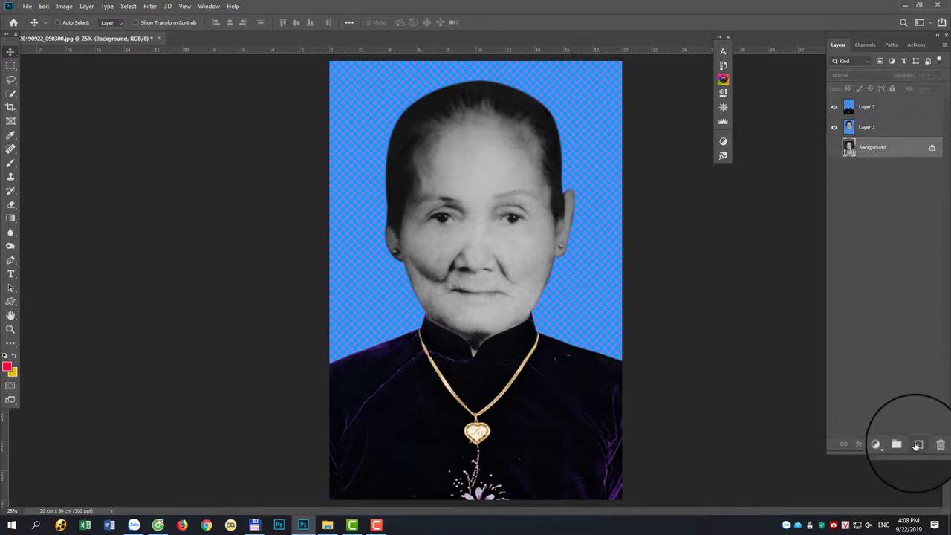
pyautogui.click(917, 444)
# - Set the foreground colour to bright blue #006cff and the background colour to white
pyautogui.click(7, 365)
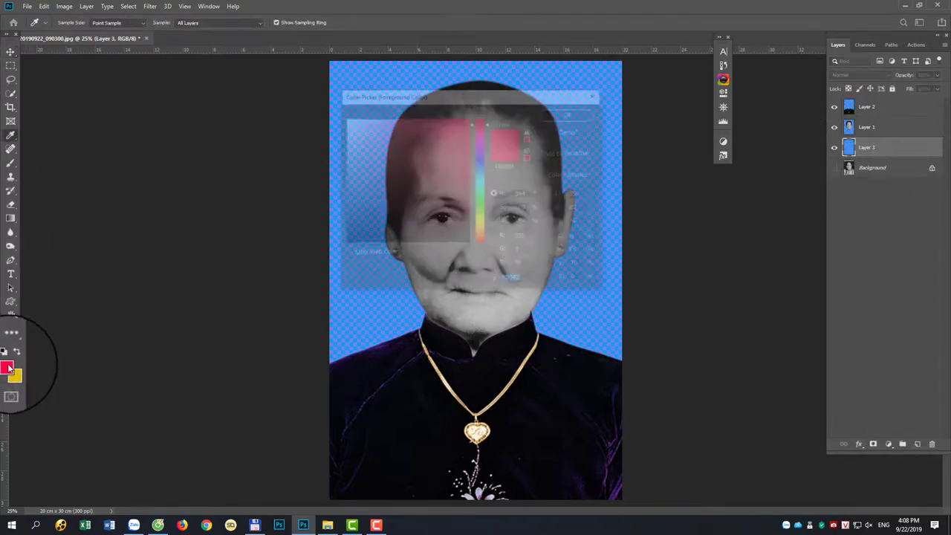
pyautogui.click(480, 169)
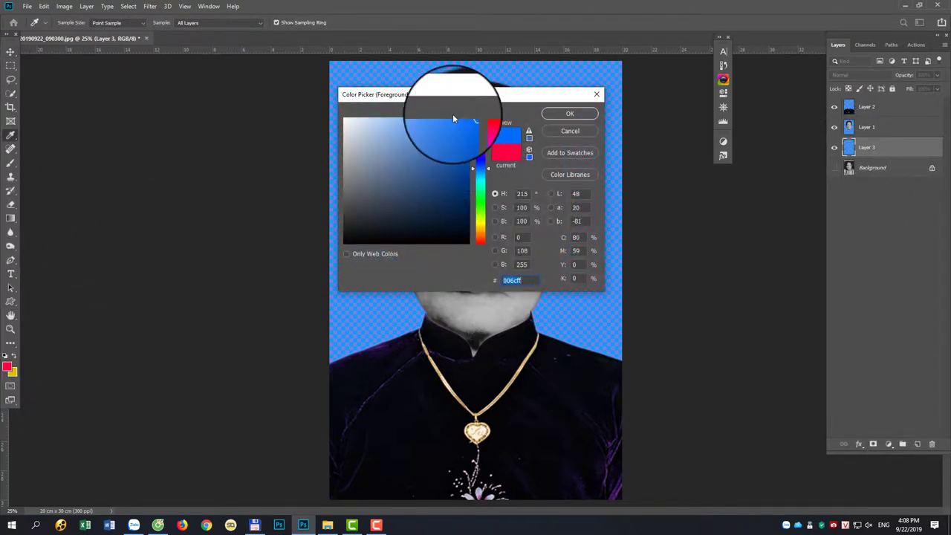
pyautogui.click(570, 113)
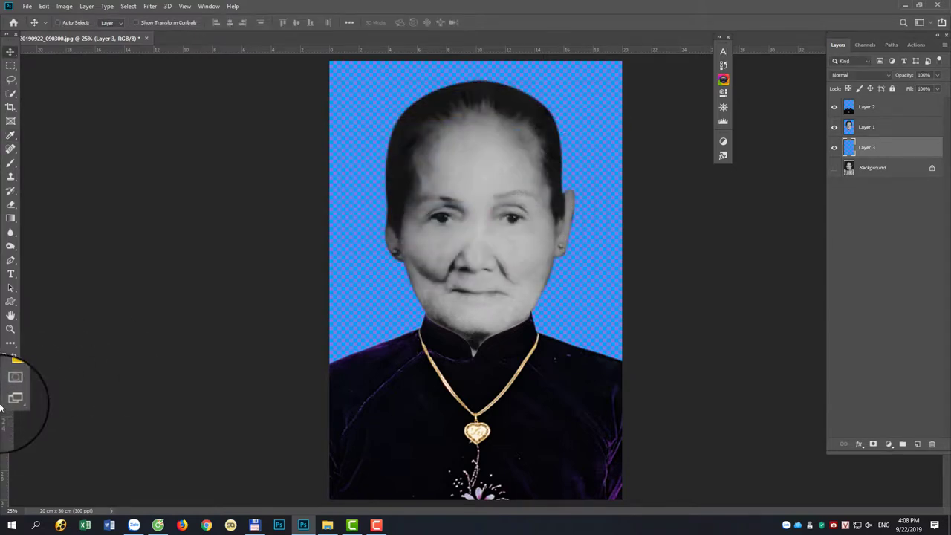
pyautogui.click(14, 374)
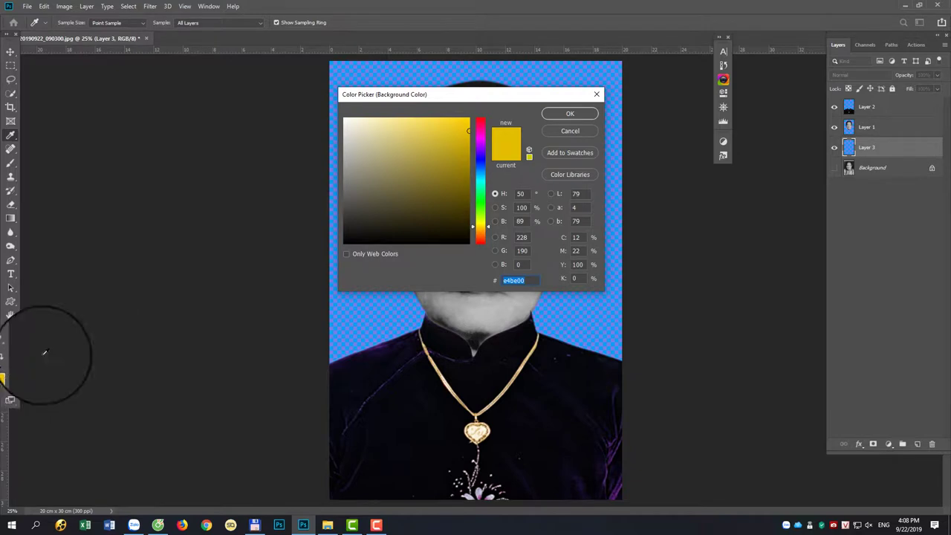
pyautogui.click(344, 118)
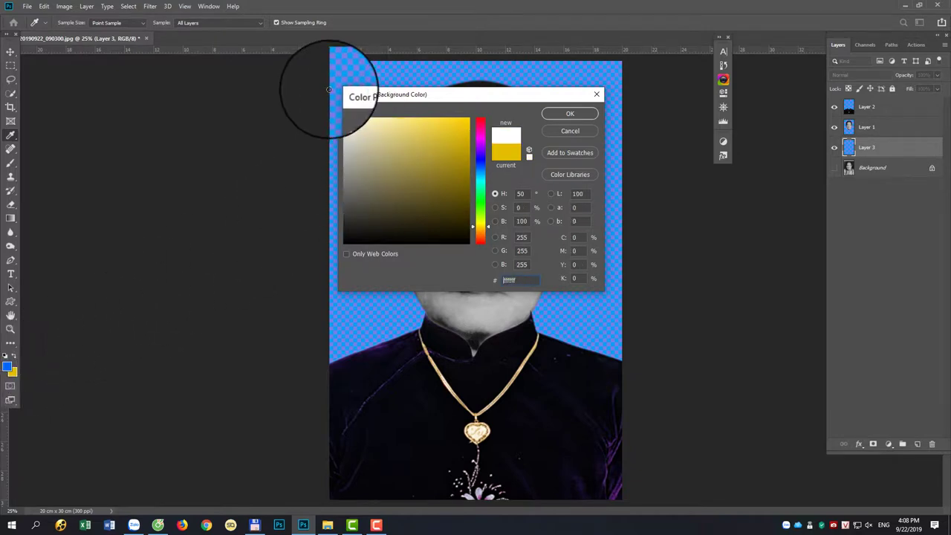
pyautogui.click(562, 114)
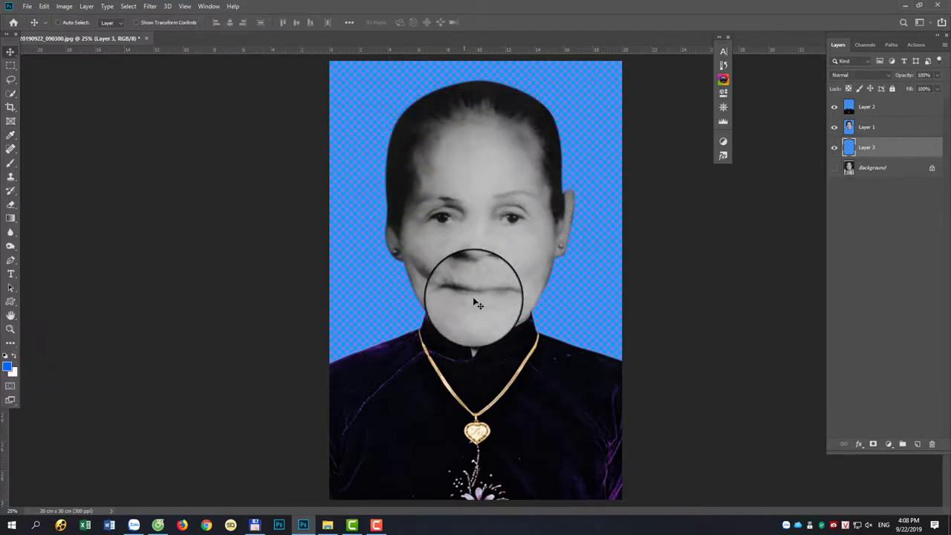
pyautogui.click(9, 216)
# - Fill Layer 3 with a radial blue-to-white gradient that lightens behind the face
pyautogui.click(82, 217)
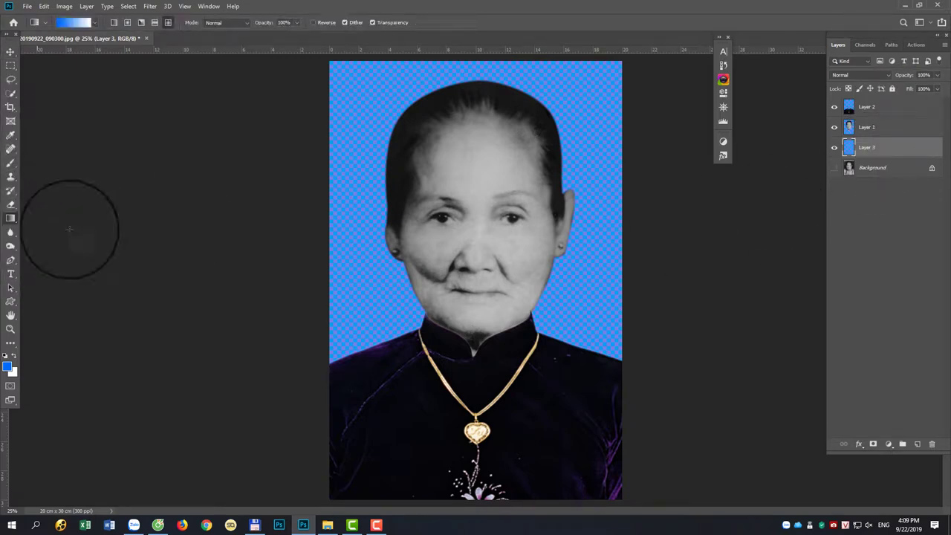
pyautogui.click(128, 24)
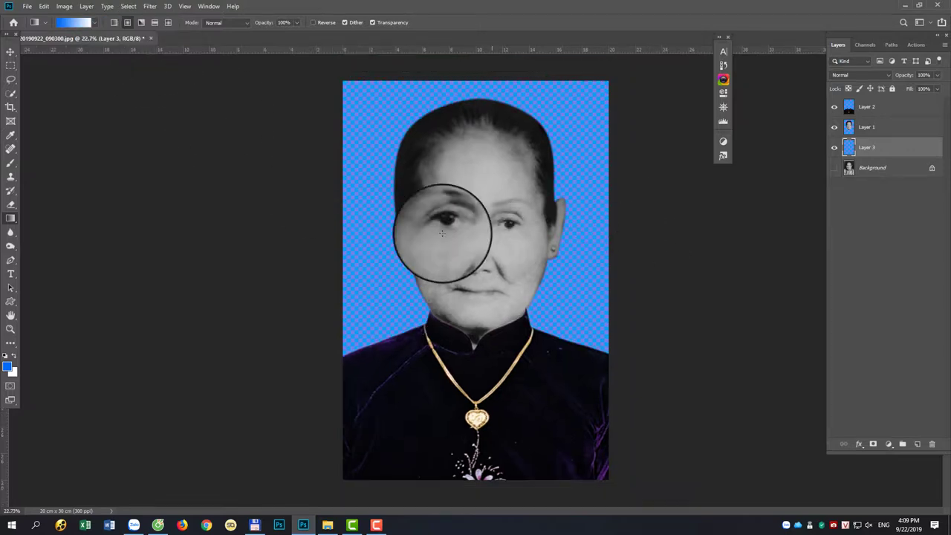
pyautogui.scroll(-1, 471, 275)
pyautogui.moveTo(477, 251); pyautogui.dragTo(475, 507)
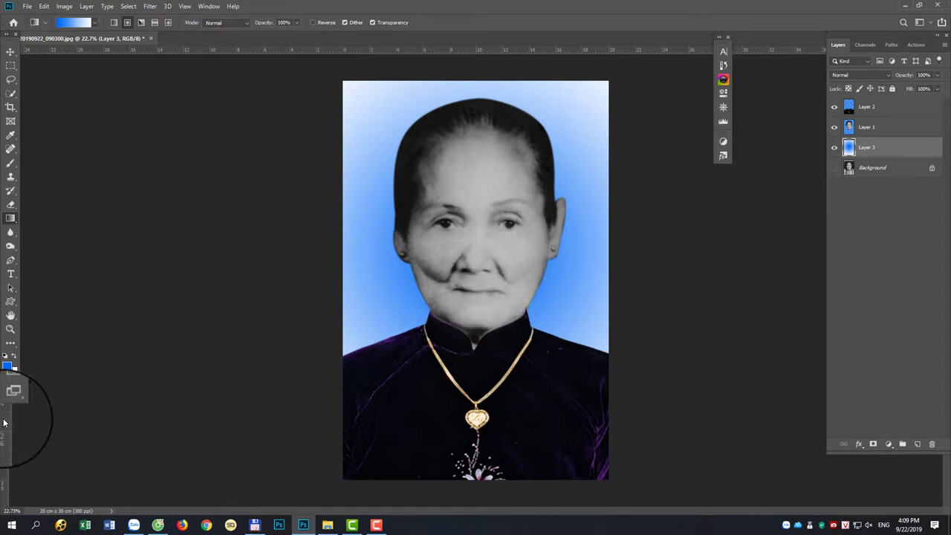
pyautogui.click(12, 357)
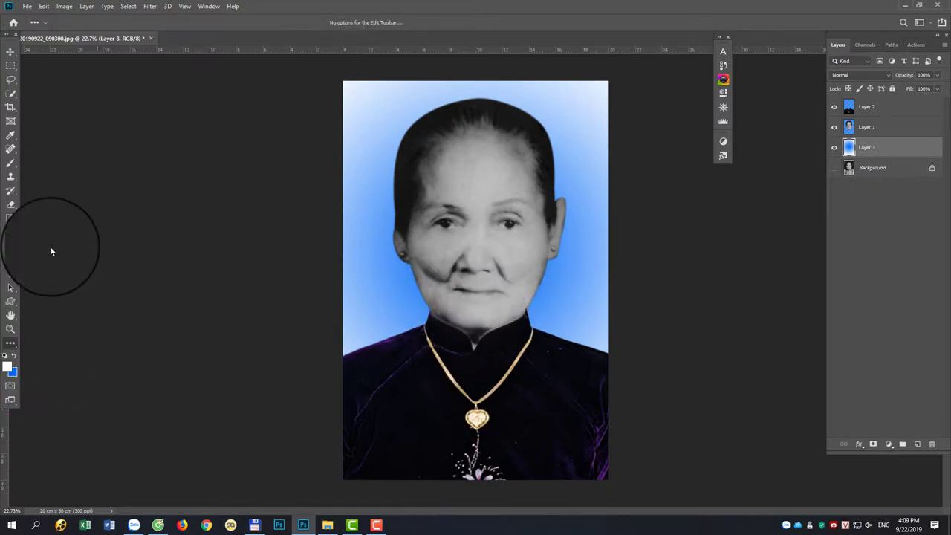
pyautogui.click(13, 220)
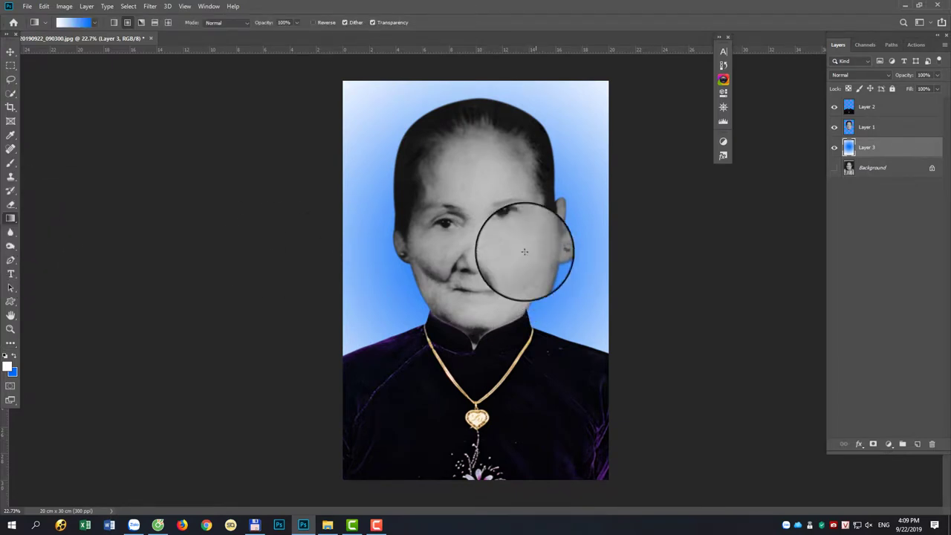
pyautogui.moveTo(476, 308); pyautogui.dragTo(459, 510)
pyautogui.moveTo(479, 309)
pyautogui.mouseDown()
pyautogui.moveTo(476, 511)
pyautogui.moveTo(458, 281)
pyautogui.mouseUp()
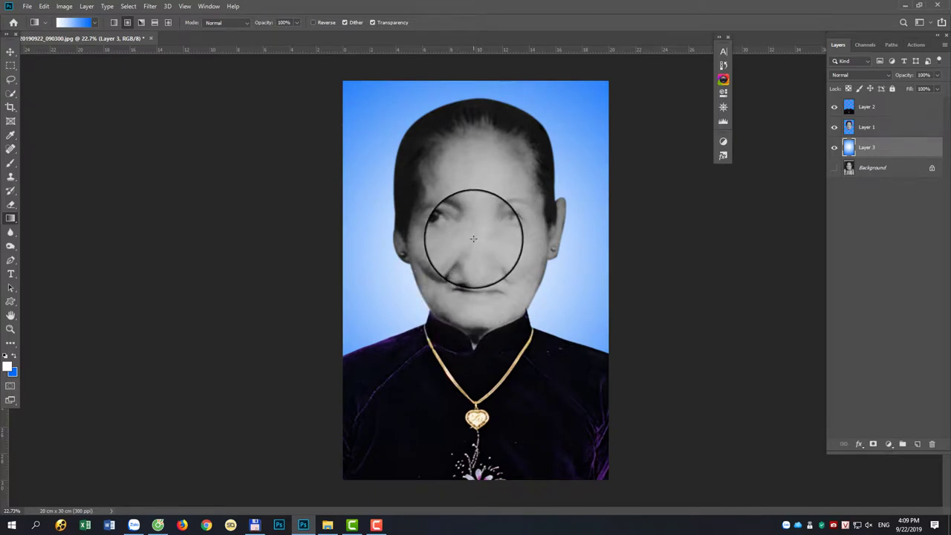
# - Save the restoration under a new name in Photoshop .psd format
pyautogui.hotkey('ctrl', 'shift', 's')
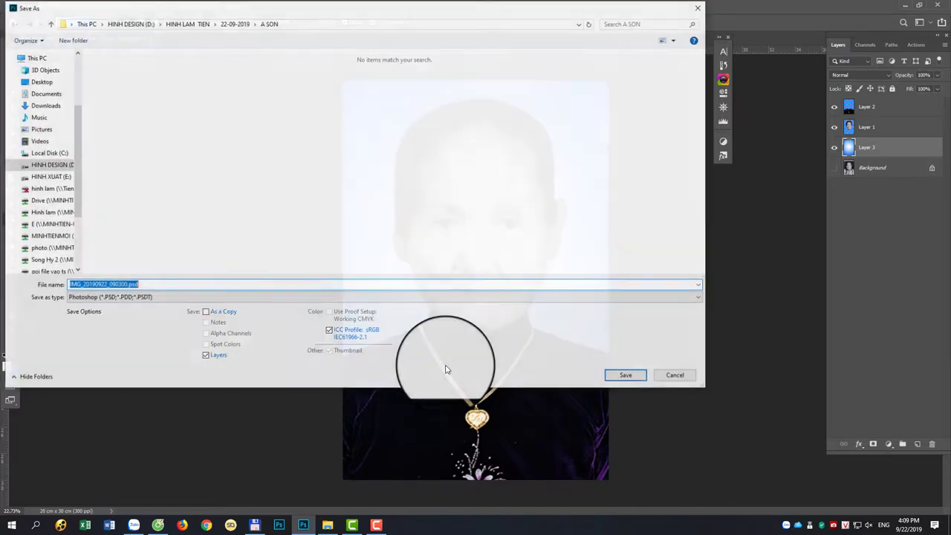
pyautogui.click(676, 375)
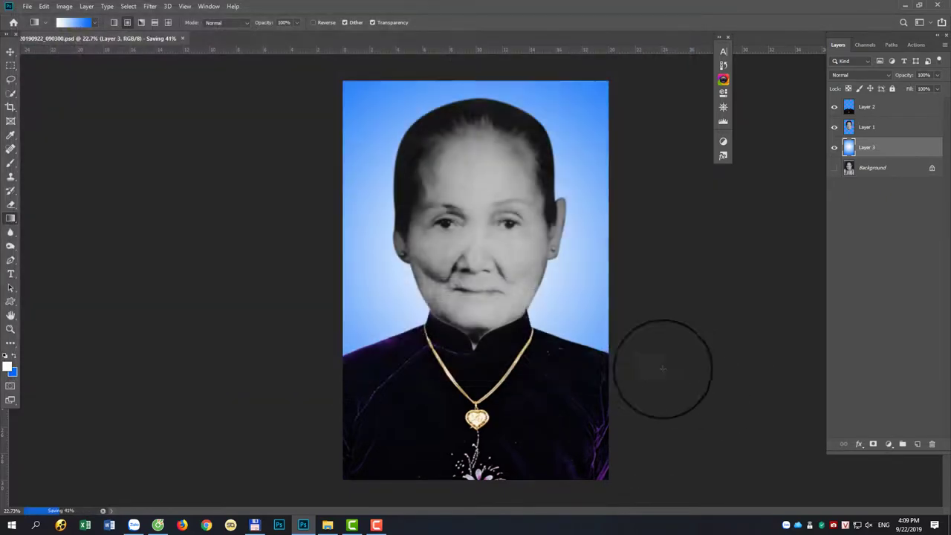
pyautogui.click(377, 525)
pyautogui.click(929, 481)
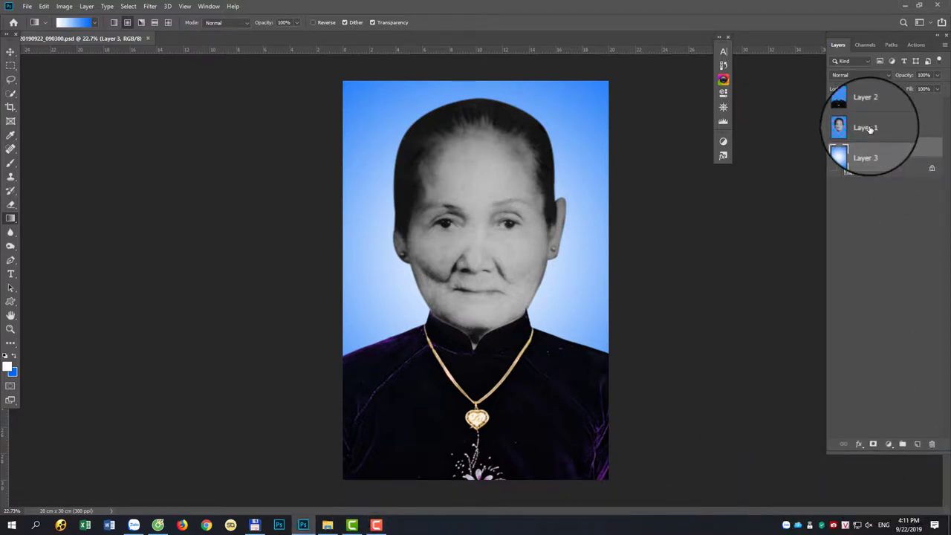
# - Select Layer 1 and zoom in on the face, with the Lasso tool ready
pyautogui.click(866, 127)
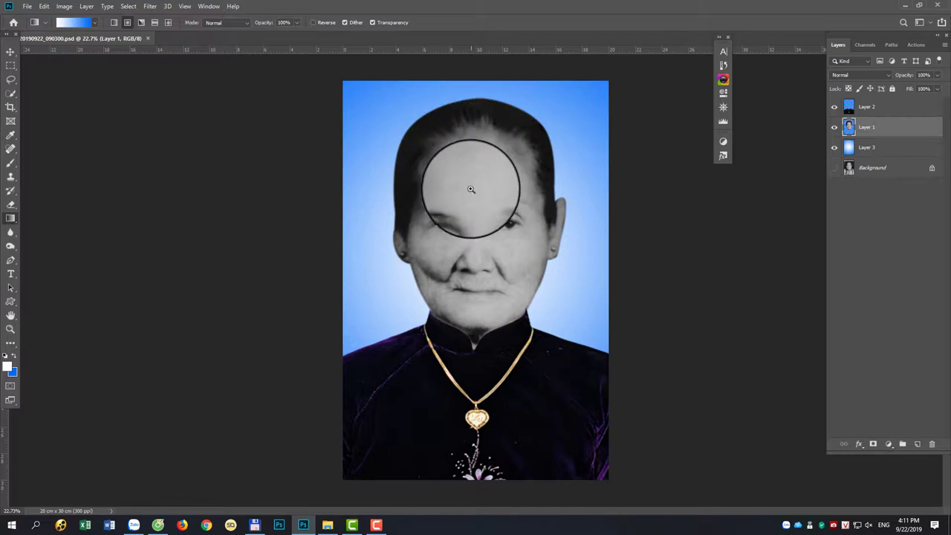
pyautogui.scroll(1, 471, 189)
pyautogui.scroll(3, 483, 223)
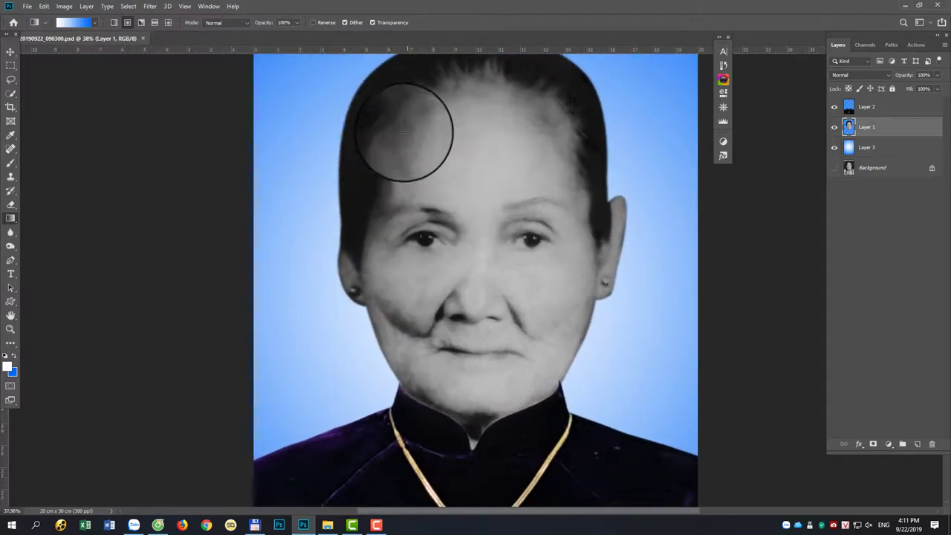
pyautogui.press('l')
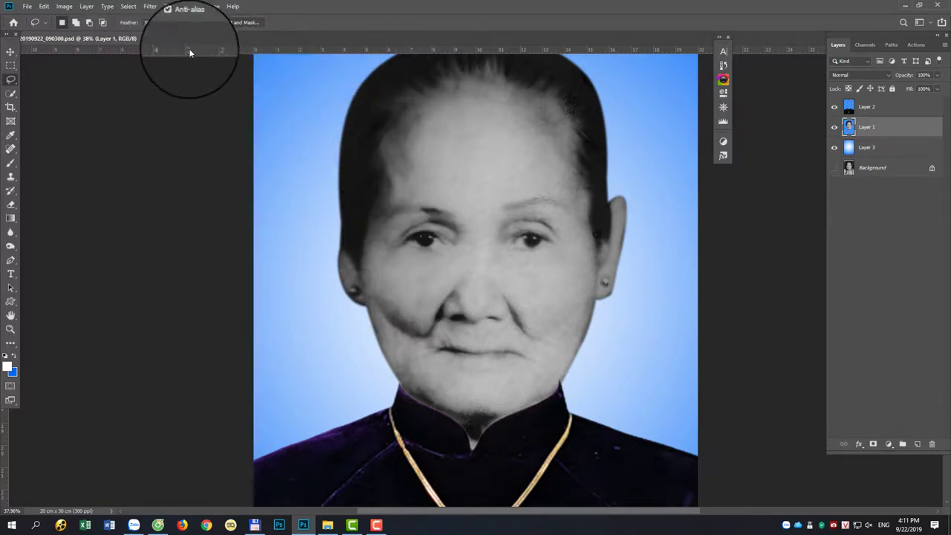
# - Set a 20 px lasso feather and lasso around the face and neck
pyautogui.click(162, 22)
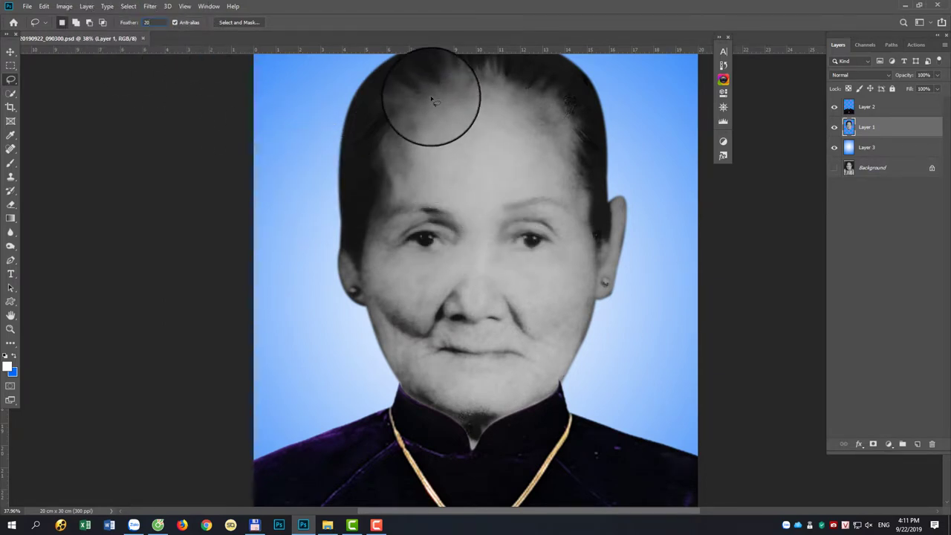
pyautogui.write('20')
pyautogui.press('Return')
pyautogui.moveTo(408, 92)
pyautogui.mouseDown()
pyautogui.moveTo(378, 205)
pyautogui.moveTo(370, 440)
pyautogui.moveTo(683, 276)
pyautogui.moveTo(619, 187)
pyautogui.moveTo(605, 248)
pyautogui.moveTo(589, 231)
pyautogui.moveTo(583, 136)
pyautogui.mouseUp()
pyautogui.moveTo(565, 101); pyautogui.dragTo(387, 135)
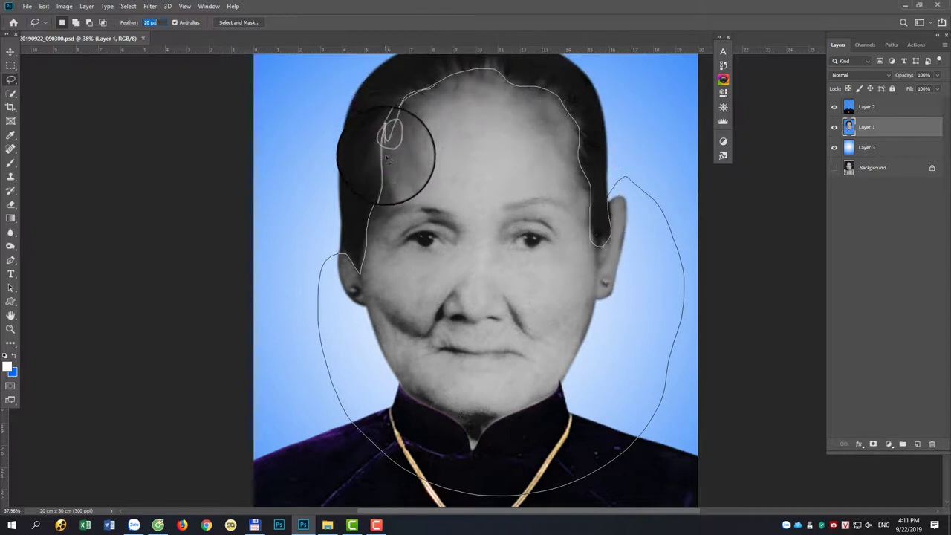
pyautogui.moveTo(387, 137); pyautogui.dragTo(383, 142)
# - Add the left hairline area to the selection and feather it 5 px
pyautogui.click(75, 22)
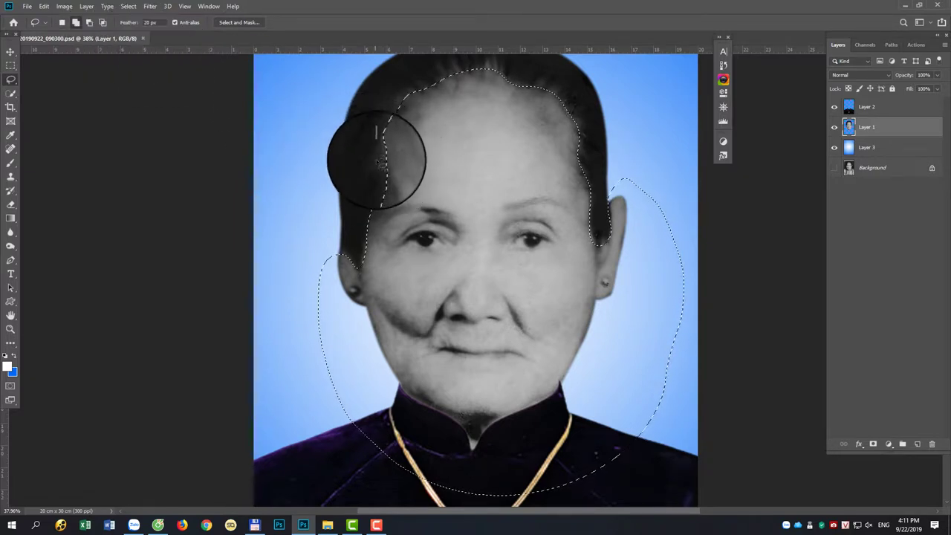
pyautogui.moveTo(381, 140); pyautogui.dragTo(403, 144)
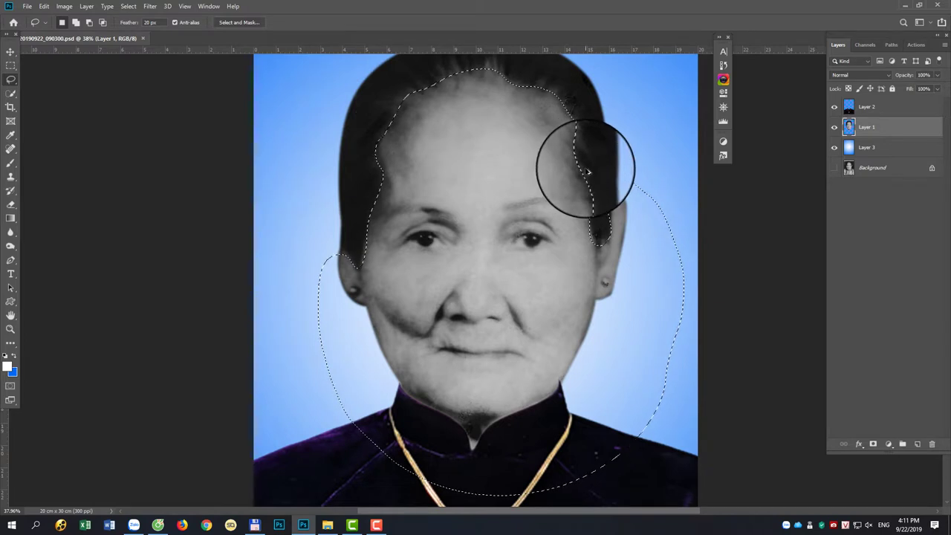
pyautogui.hotkey('shift', 'F6')
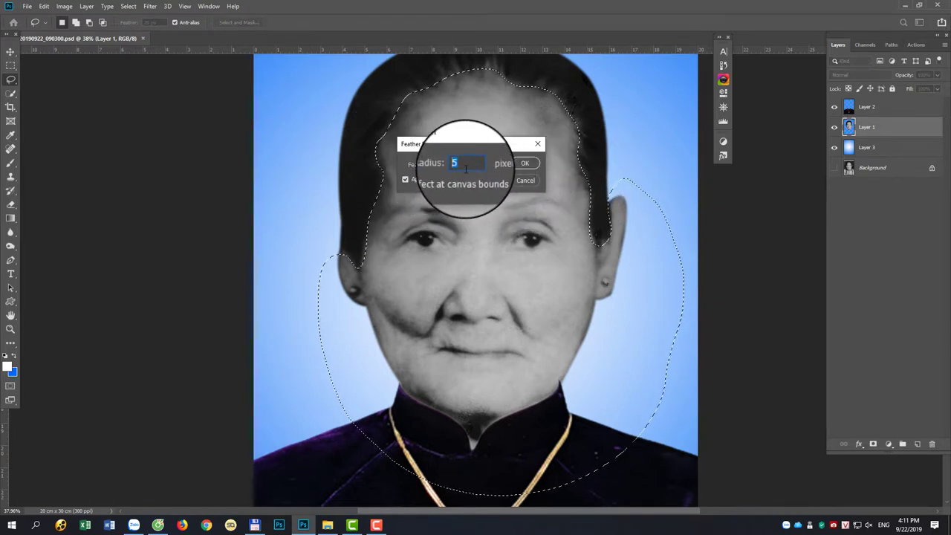
pyautogui.click(525, 163)
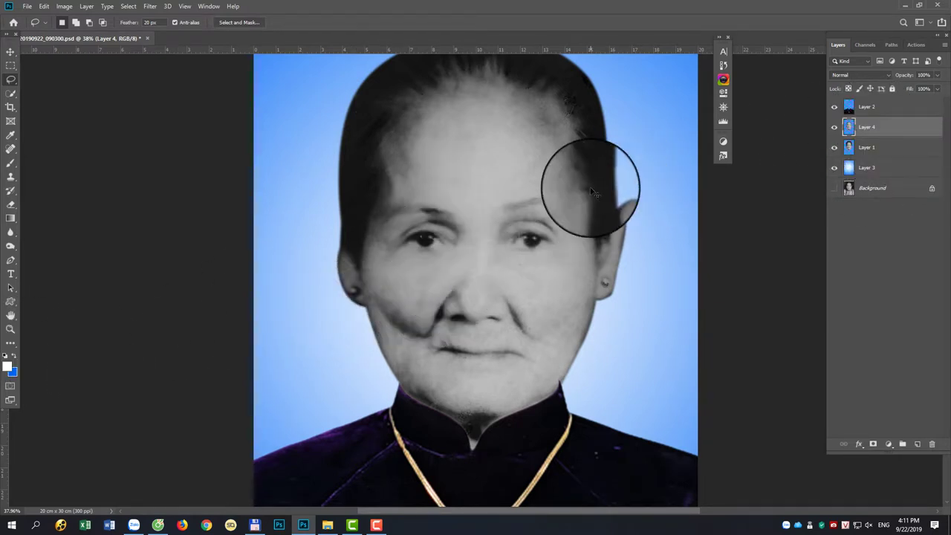
# - Warm the face with Color Balance: Cyan-Red about +96, Yellow-Blue about -73
pyautogui.hotkey('ctrl', 'b')
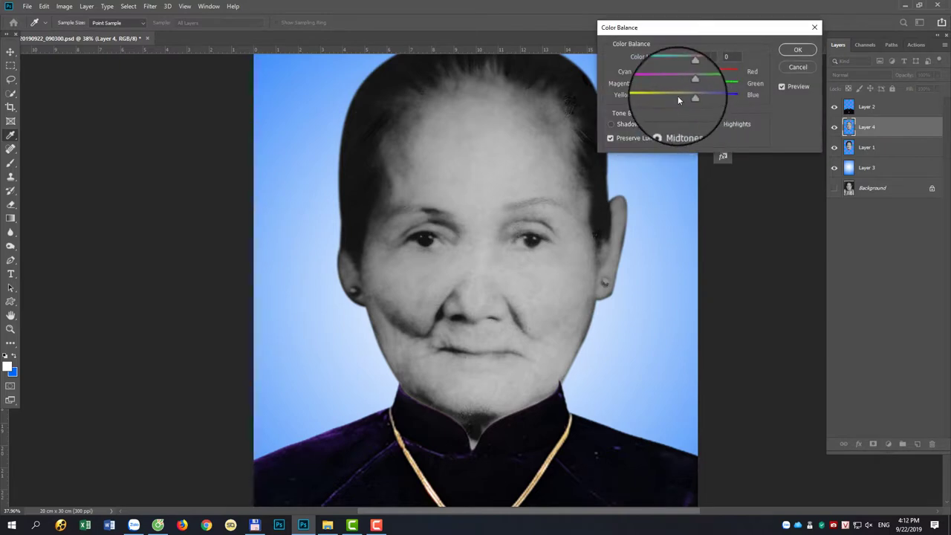
pyautogui.moveTo(678, 95); pyautogui.dragTo(657, 95)
pyautogui.moveTo(720, 72); pyautogui.dragTo(736, 74)
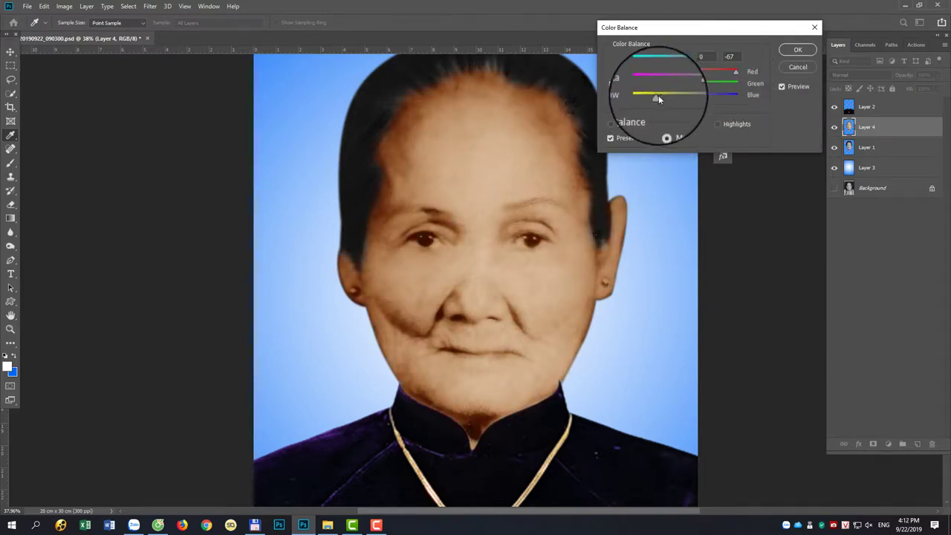
pyautogui.moveTo(659, 95); pyautogui.dragTo(654, 96)
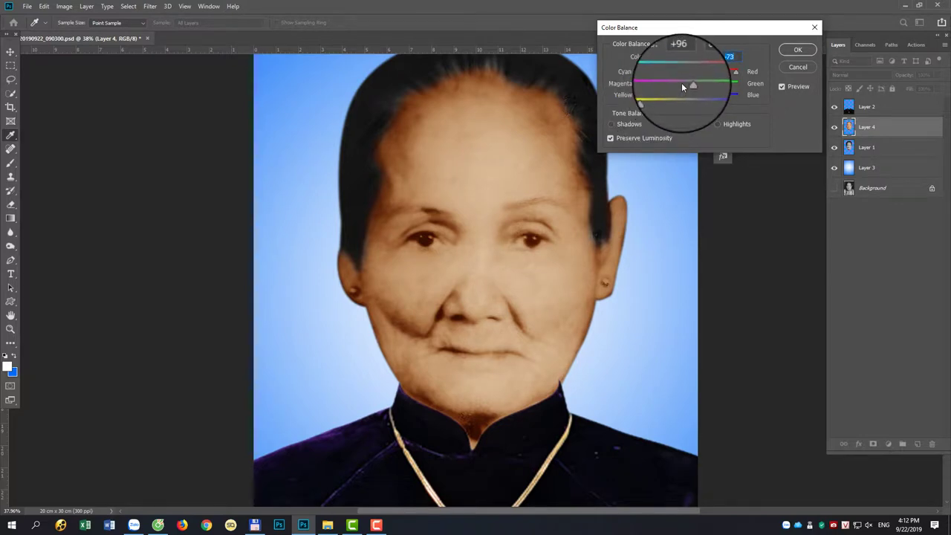
pyautogui.press('Return')
pyautogui.press('l')
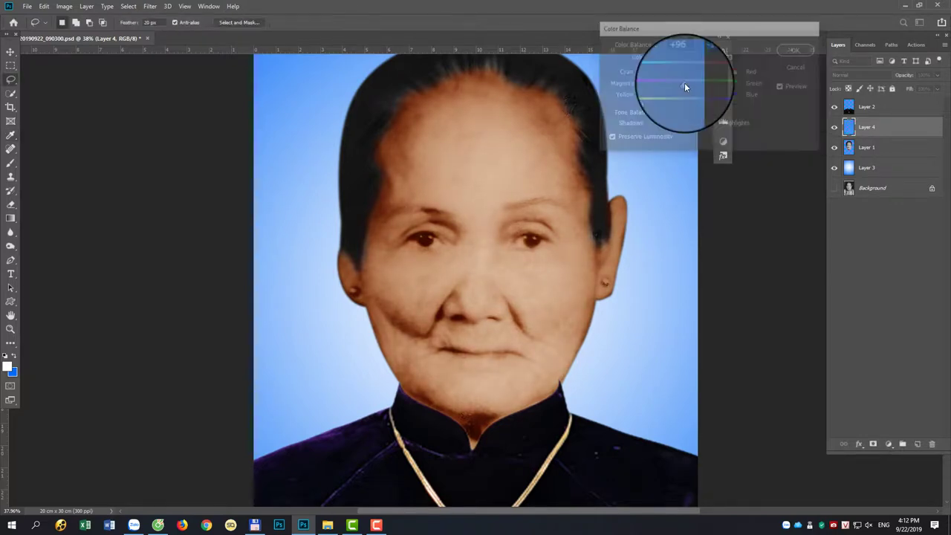
# - Raise the RGB curve in Curves to brighten the face layer's midtones
pyautogui.click(67, 7)
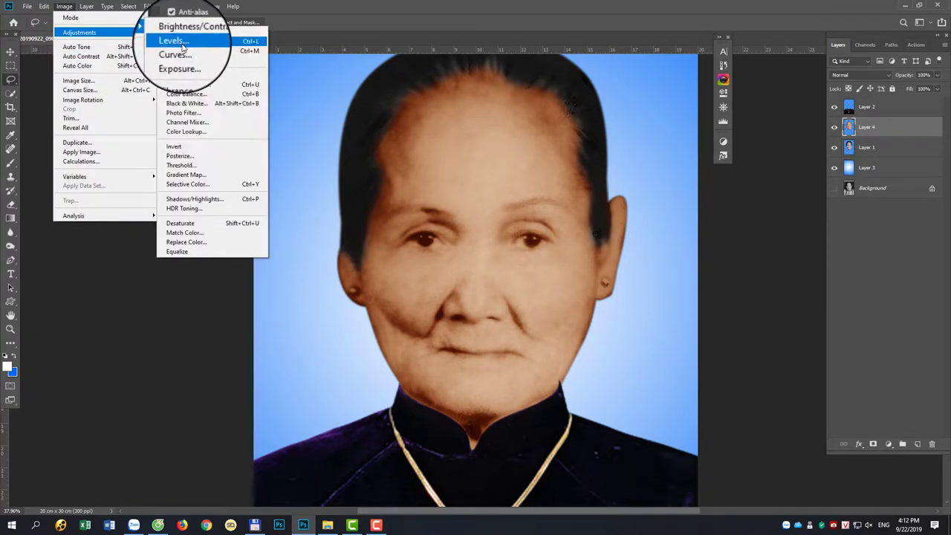
pyautogui.moveTo(79, 32)
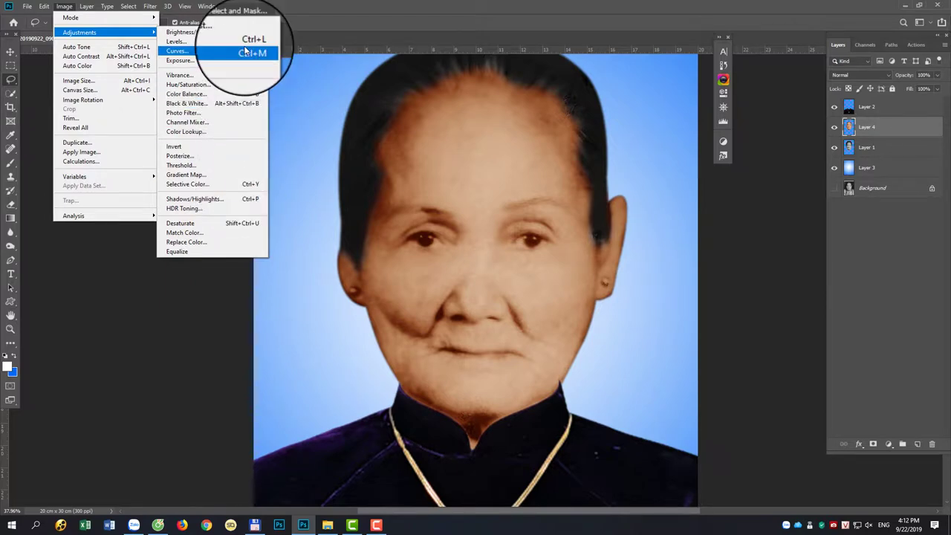
pyautogui.click(245, 50)
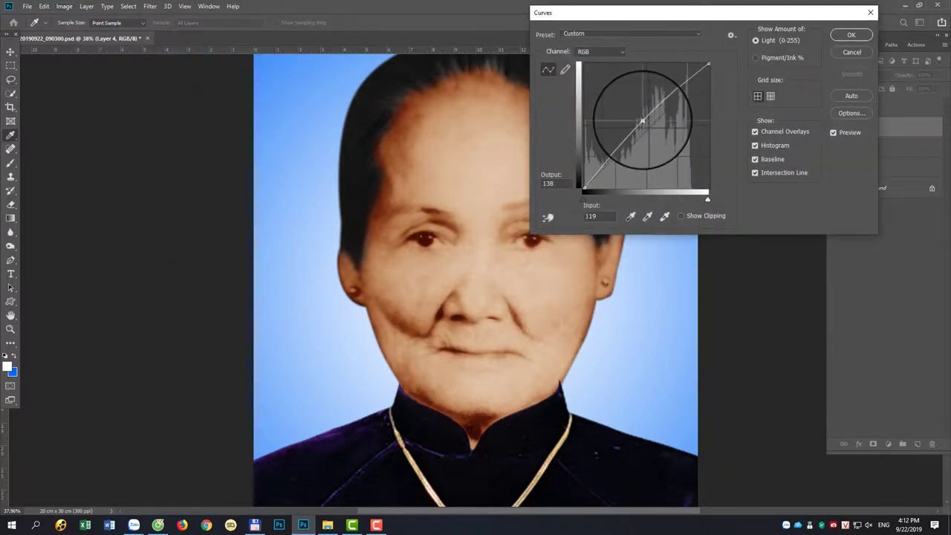
pyautogui.moveTo(644, 121); pyautogui.dragTo(639, 118)
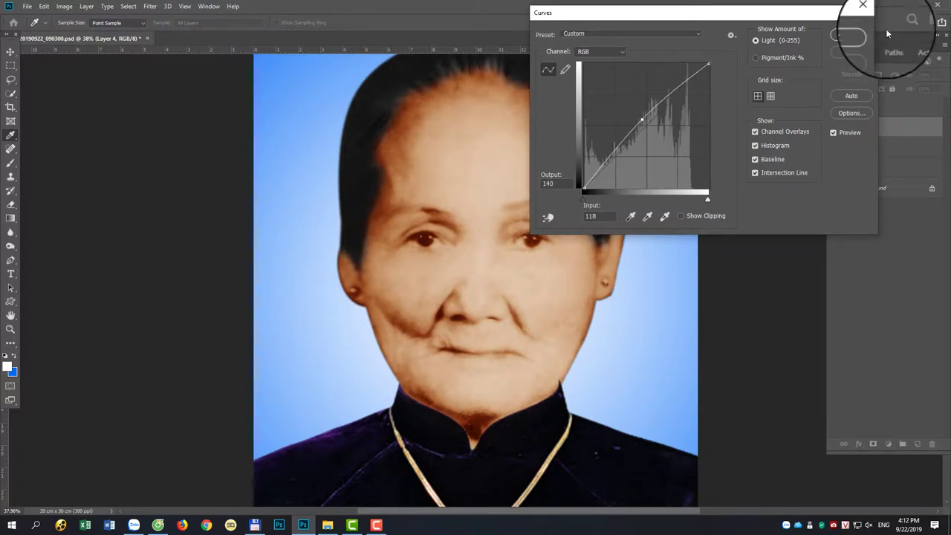
pyautogui.click(851, 35)
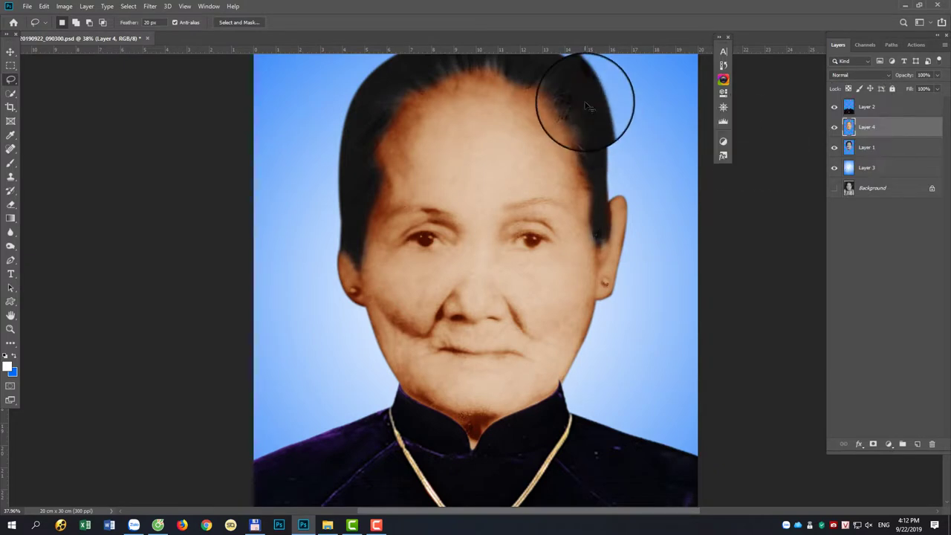
# - Open the Dust & Scratches noise filter on the face and move its dialog aside
pyautogui.hotkey('ctrl', '+')
pyautogui.moveTo(454, 196)
pyautogui.mouseDown()
pyautogui.moveTo(477, 247)
pyautogui.moveTo(437, 212)
pyautogui.mouseUp()
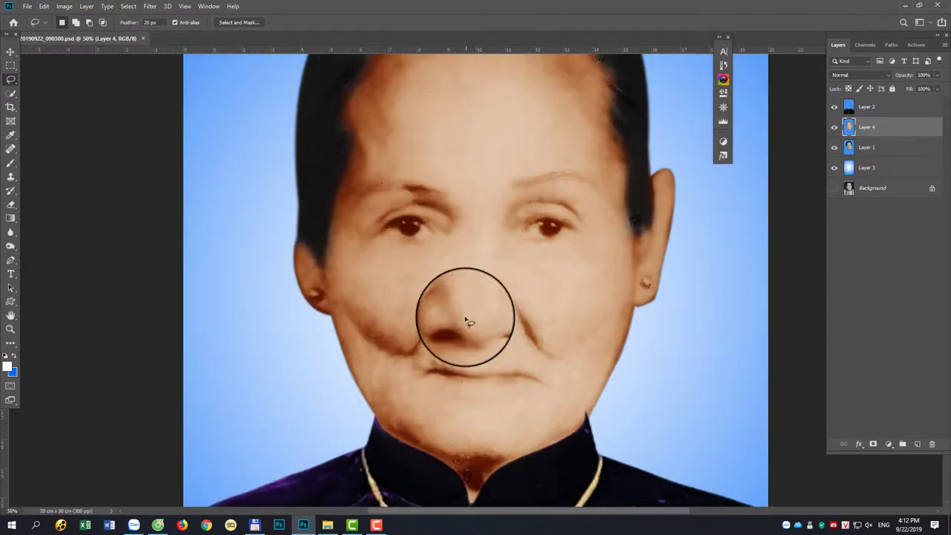
pyautogui.hotkey('ctrl', '+')
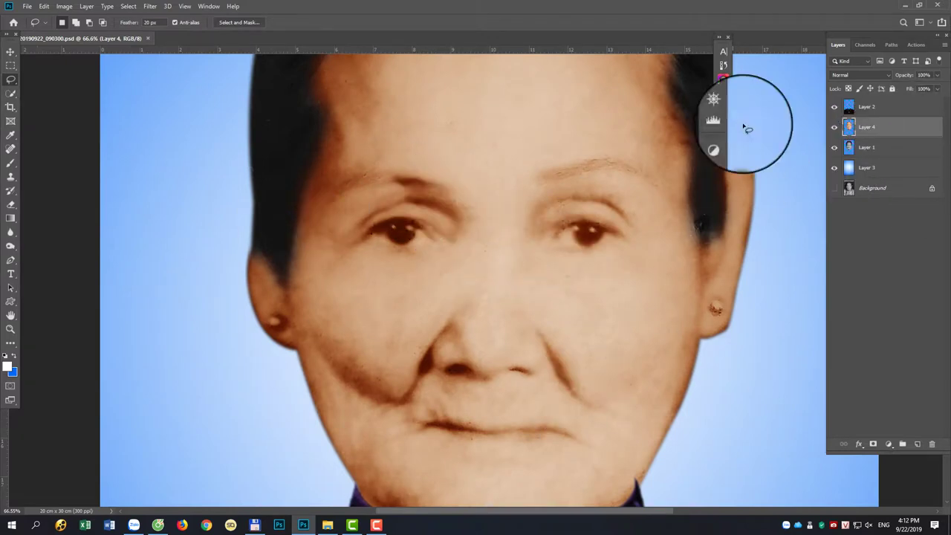
pyautogui.hotkey('ctrl', '-')
pyautogui.hotkey('ctrl', '-')
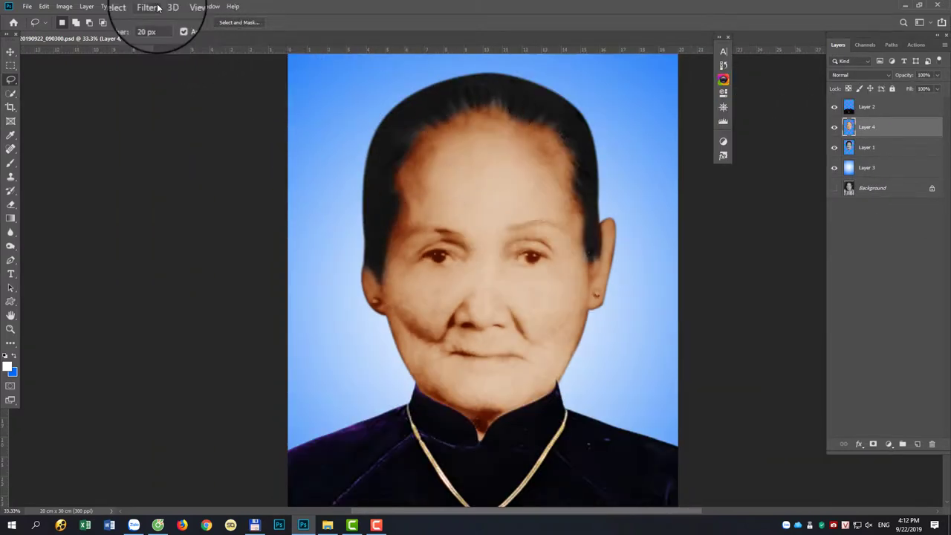
pyautogui.click(149, 6)
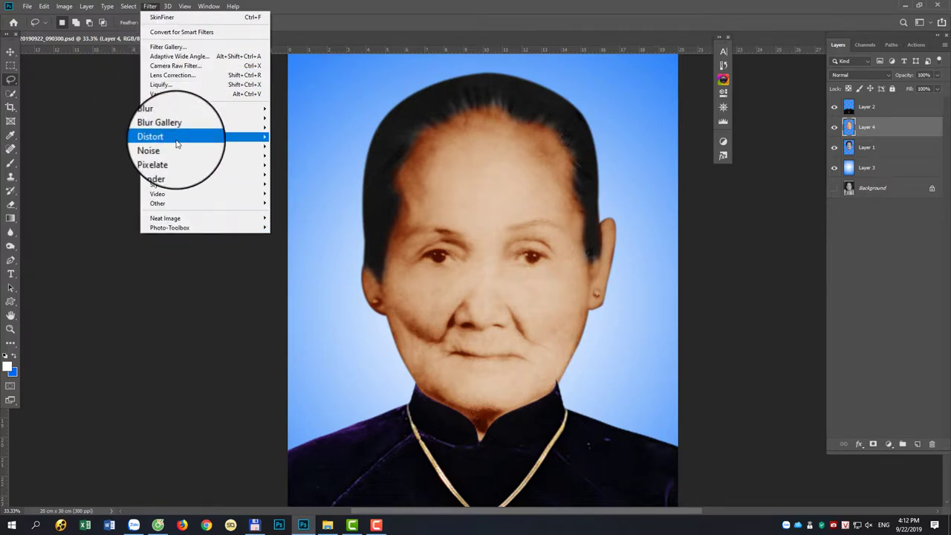
pyautogui.moveTo(178, 147)
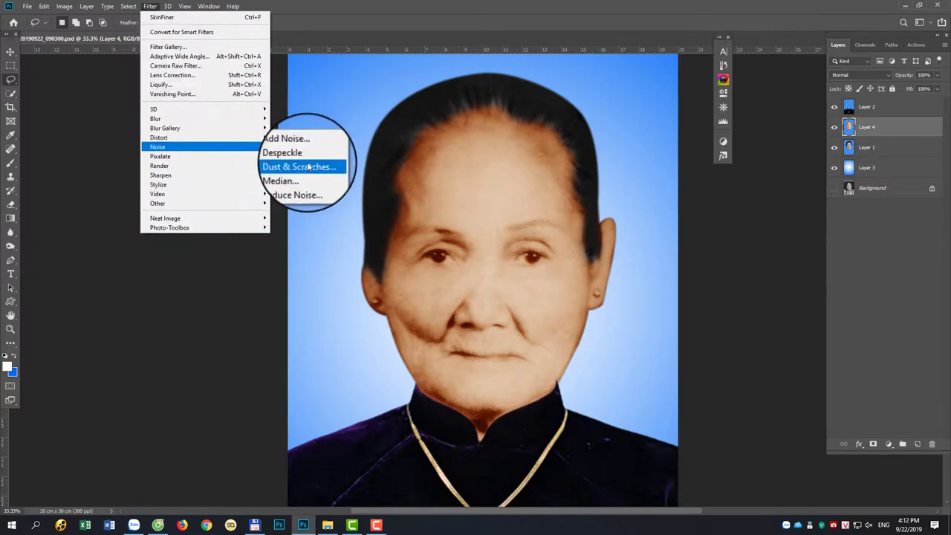
pyautogui.click(297, 164)
pyautogui.moveTo(475, 96); pyautogui.dragTo(599, 153)
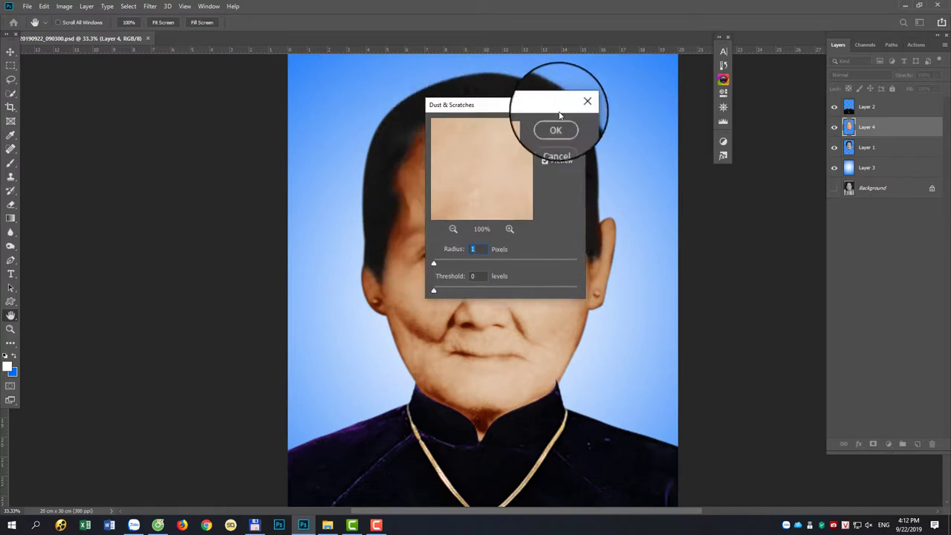
pyautogui.moveTo(526, 306); pyautogui.dragTo(529, 307)
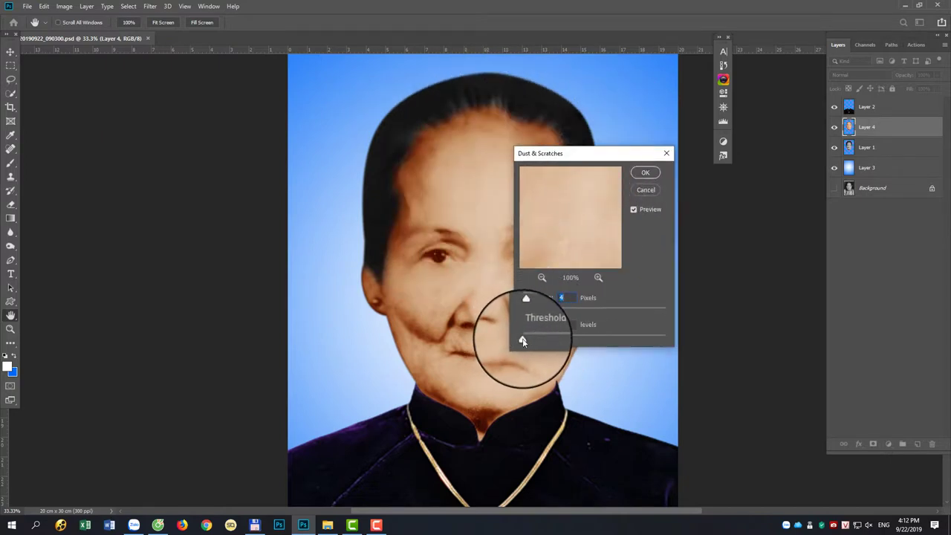
# - Apply Dust & Scratches with Radius 2 pixels and Threshold 2 levels
pyautogui.click(522, 340)
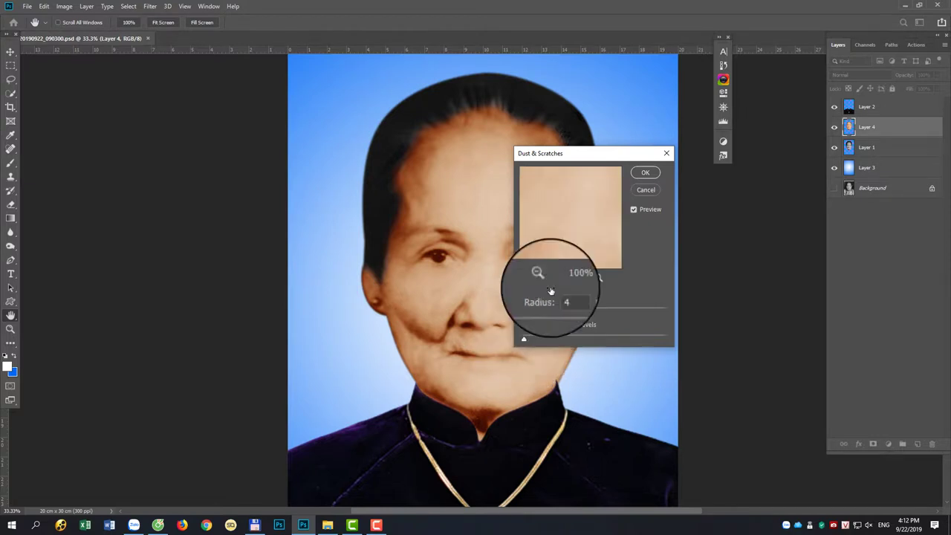
pyautogui.moveTo(577, 219); pyautogui.dragTo(563, 222)
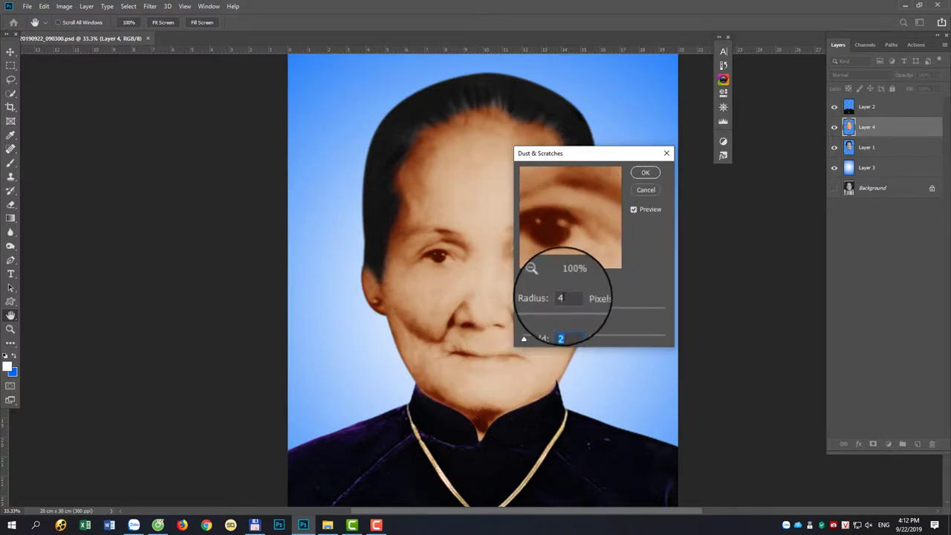
pyautogui.click(545, 298)
pyautogui.write('2')
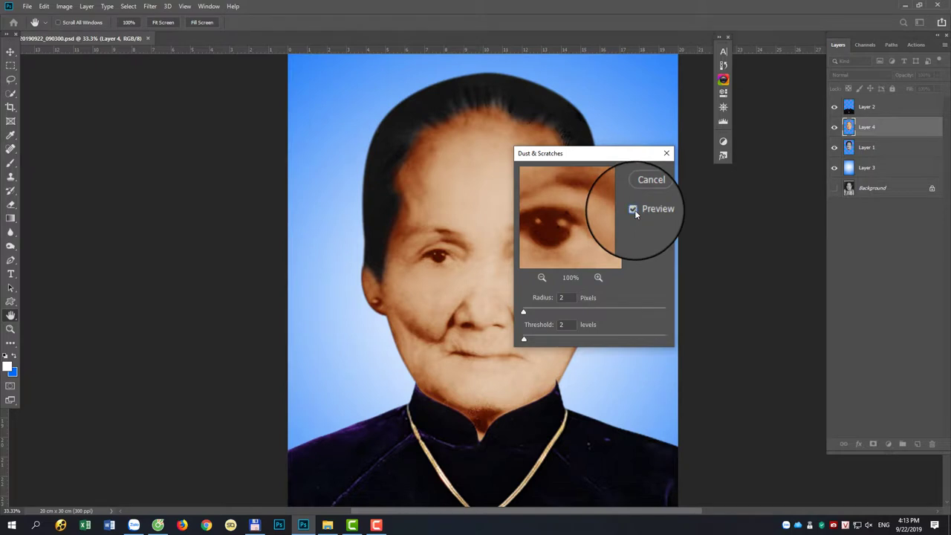
pyautogui.doubleClick(561, 325)
pyautogui.write('1')
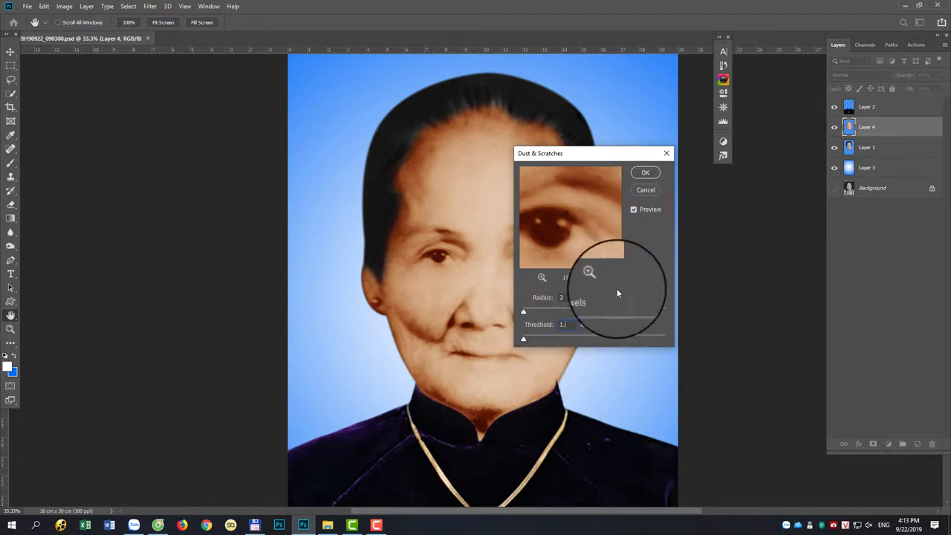
pyautogui.write('.5')
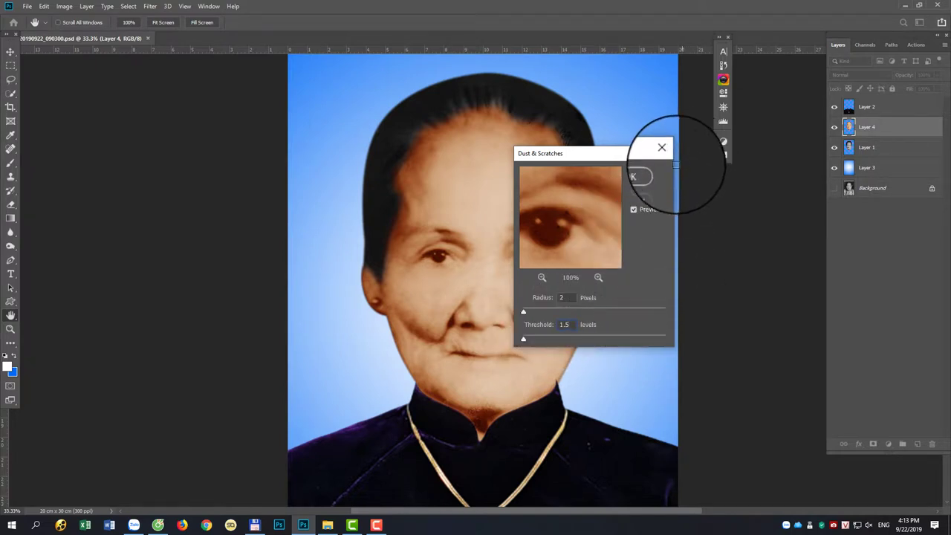
pyautogui.click(644, 173)
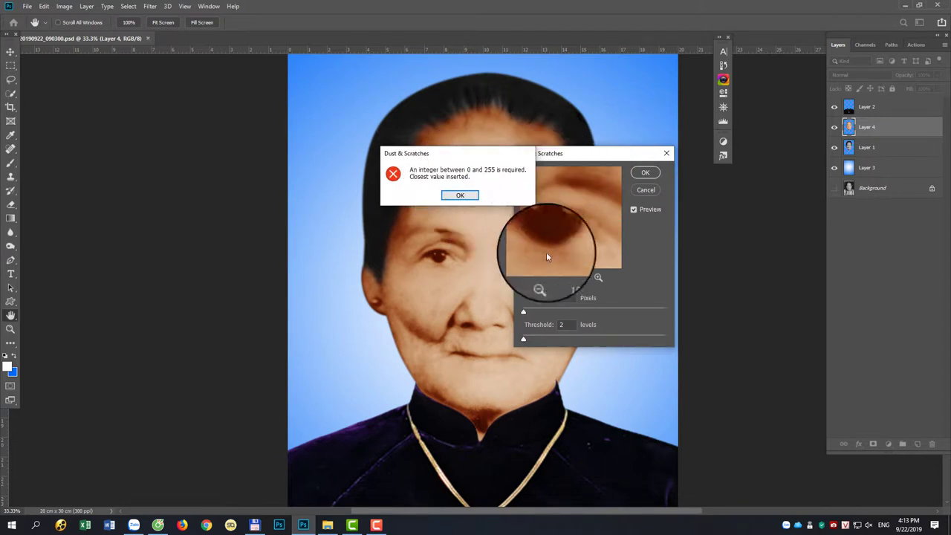
pyautogui.click(462, 201)
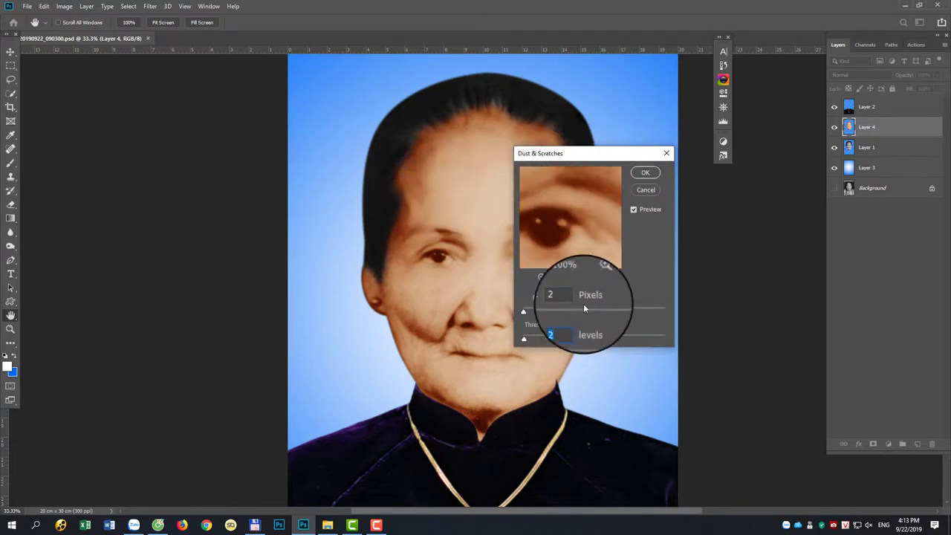
pyautogui.click(560, 323)
pyautogui.write('1')
pyautogui.click(645, 172)
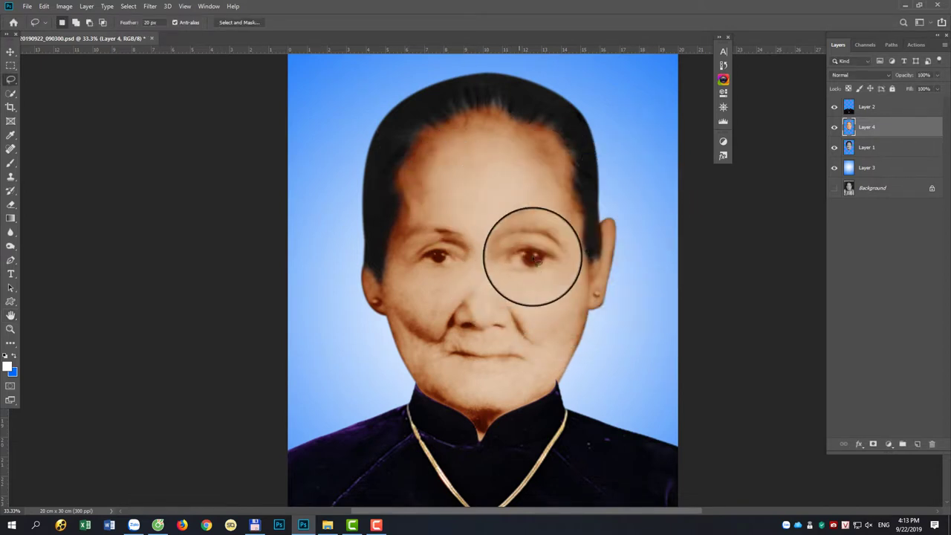
# - Zoom in and toggle Layer 4 off and on to compare the smoothed skin
pyautogui.hotkey('ctrl', '+')
pyautogui.hotkey('ctrl', '+')
pyautogui.hotkey('ctrl', '+')
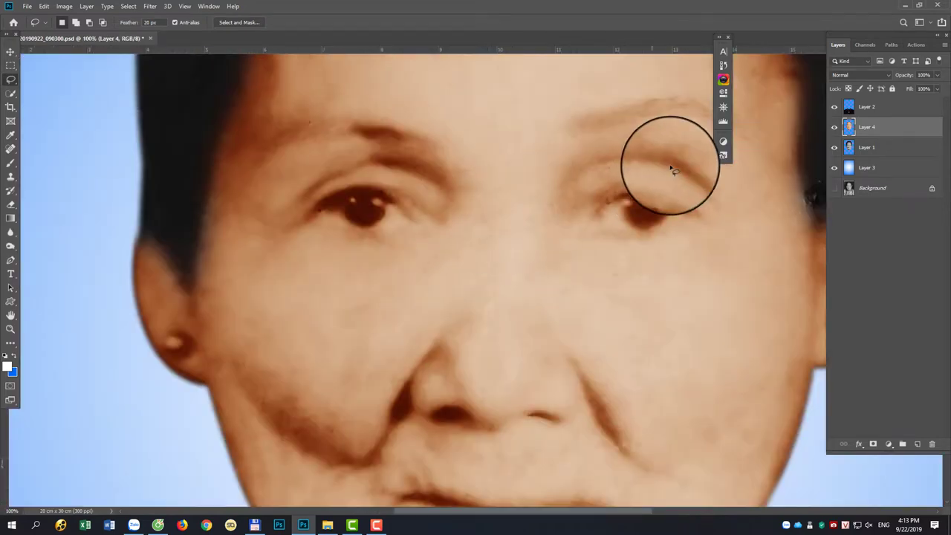
pyautogui.click(834, 129)
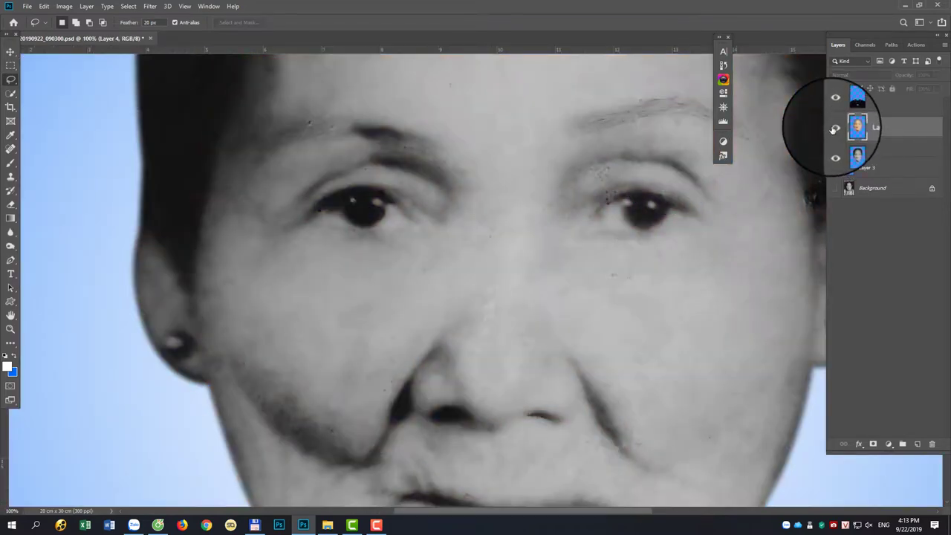
pyautogui.click(834, 129)
pyautogui.hotkey('ctrl', '-')
pyautogui.hotkey('ctrl', '-')
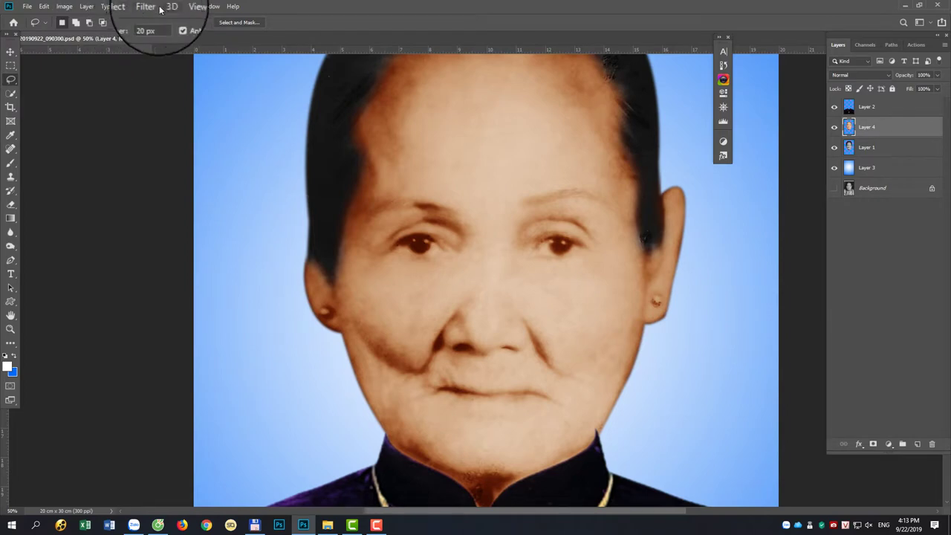
# - Apply Camera Raw luminance noise reduction 62 with Luminance Detail 3 to the Layer 4 face
pyautogui.click(149, 6)
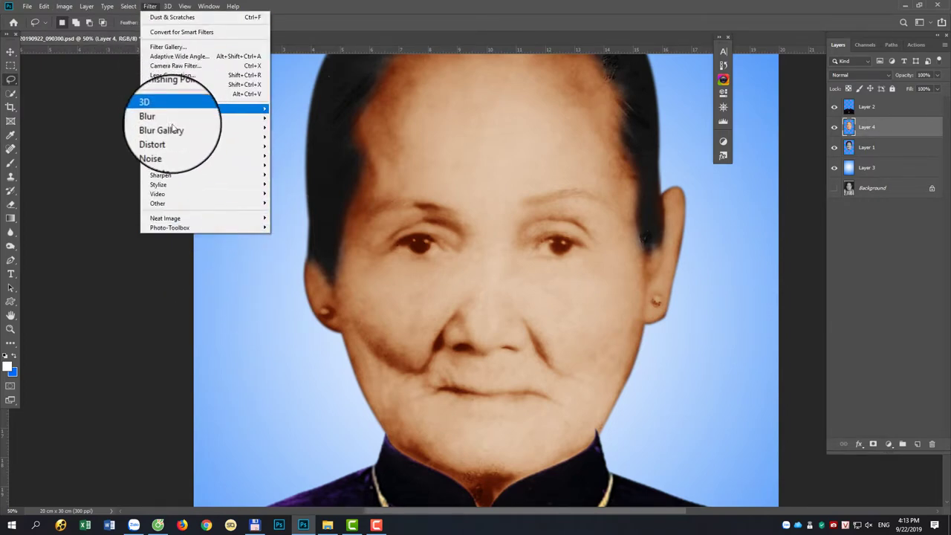
pyautogui.click(171, 65)
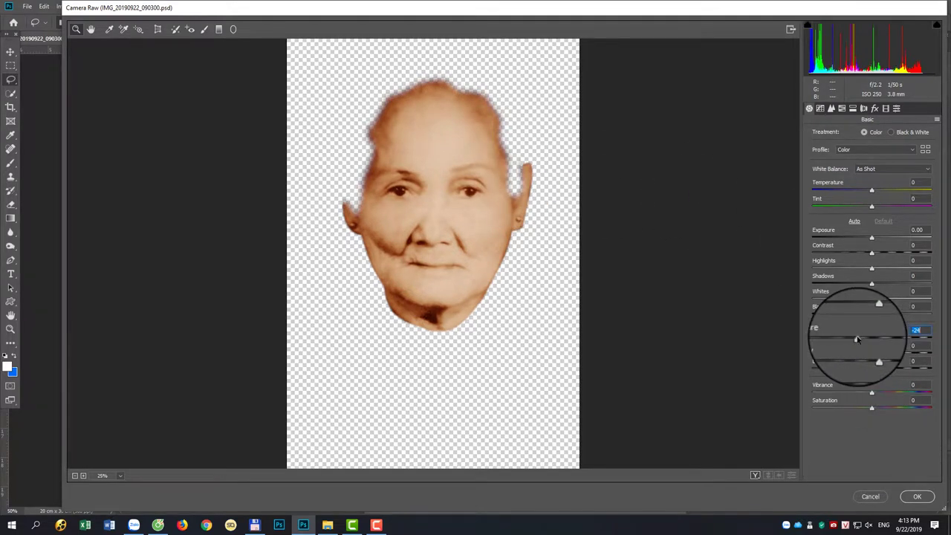
pyautogui.click(831, 109)
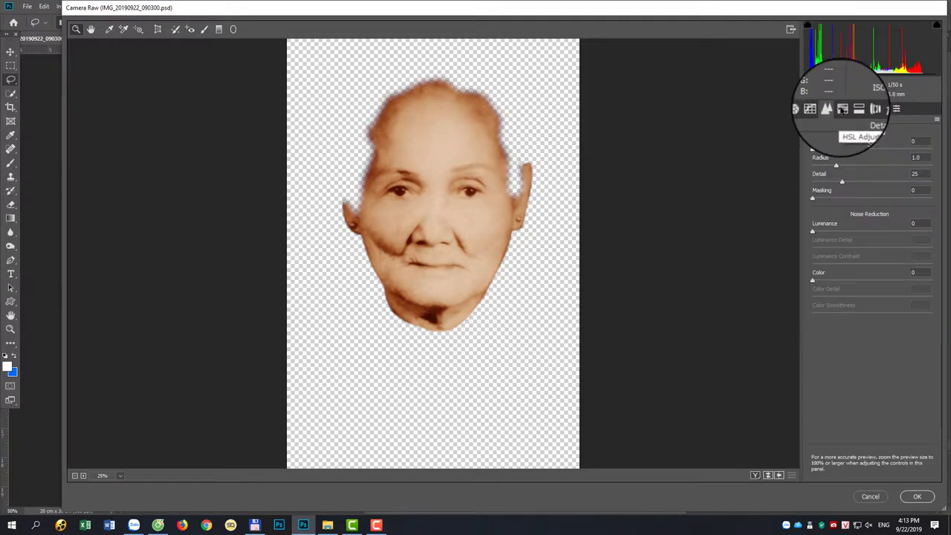
pyautogui.moveTo(850, 232); pyautogui.dragTo(831, 243)
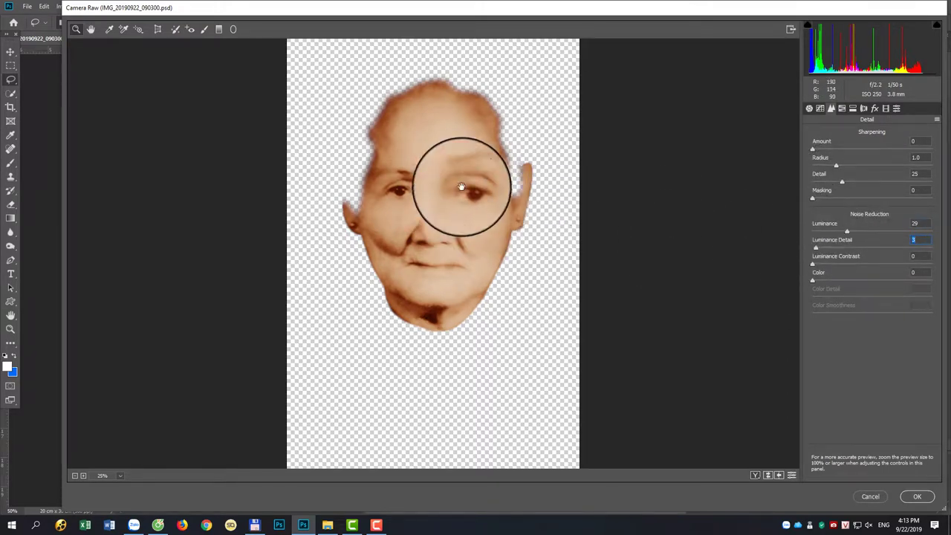
pyautogui.hotkey('ctrl', '+')
pyautogui.hotkey('ctrl', '+')
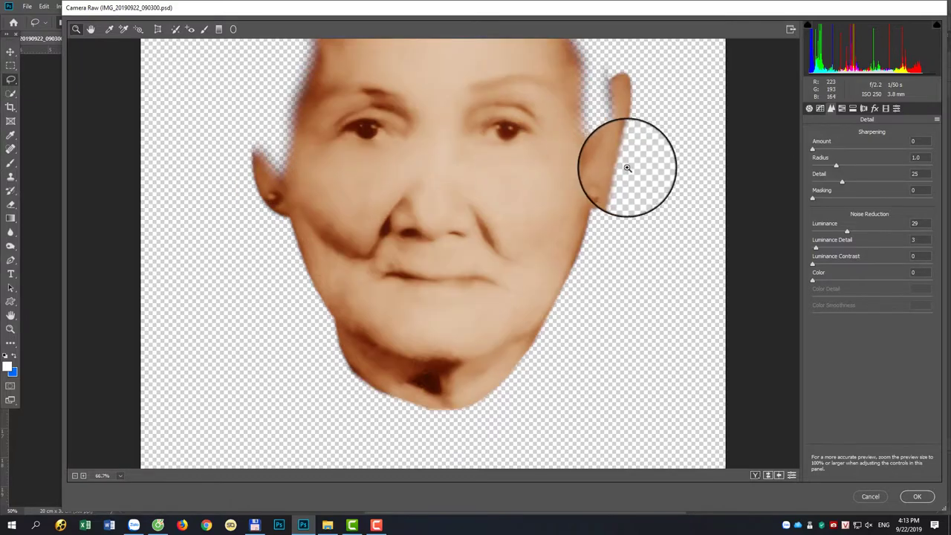
pyautogui.hotkey('ctrl', '+')
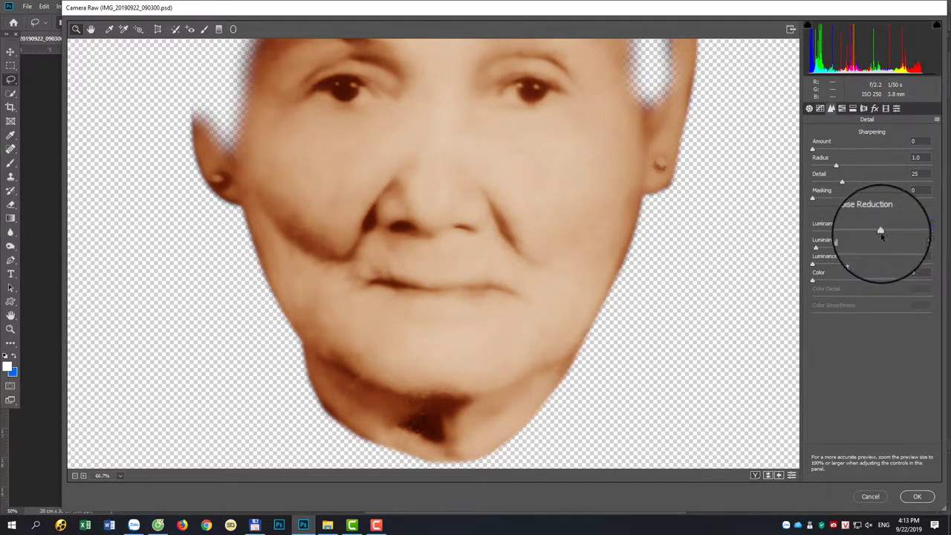
pyautogui.moveTo(880, 232)
pyautogui.mouseDown()
pyautogui.moveTo(903, 231)
pyautogui.moveTo(886, 232)
pyautogui.mouseUp()
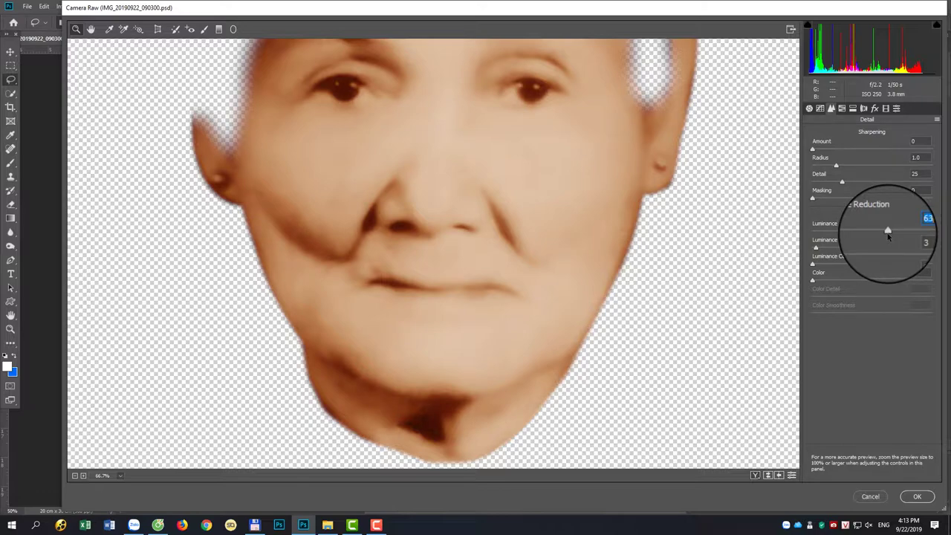
pyautogui.click(918, 497)
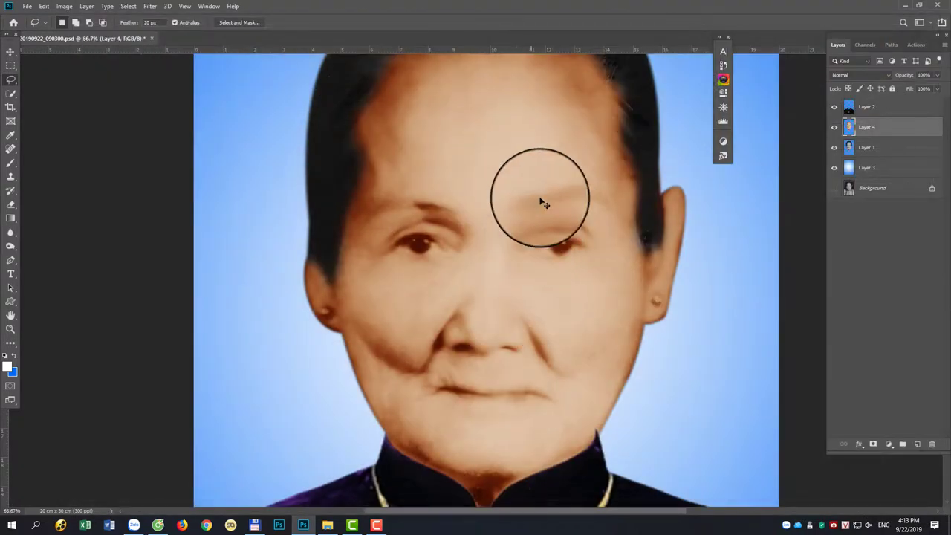
# - Lasso both eyes with the Patch tool and feather the selection by 5 pixels
pyautogui.hotkey('ctrl', '+')
pyautogui.hotkey('ctrl', '+')
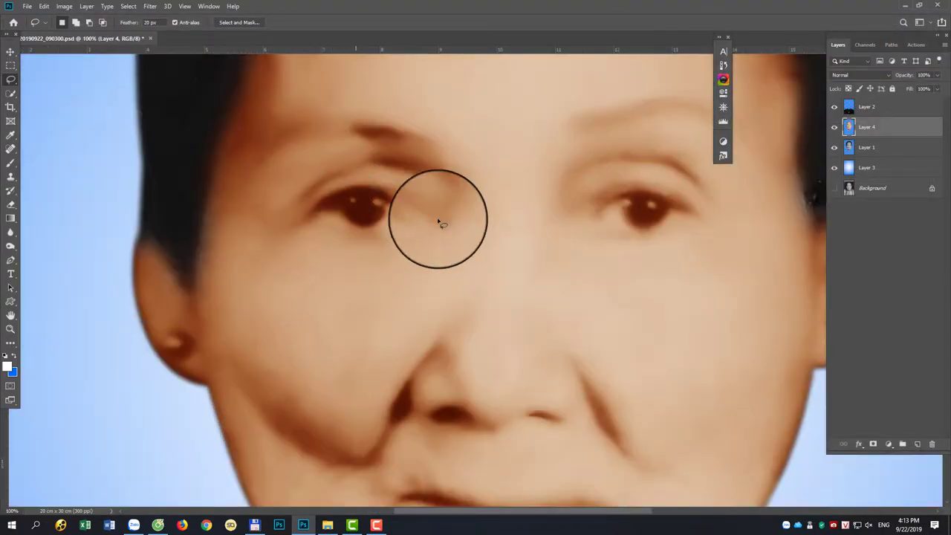
pyautogui.press('j')
pyautogui.moveTo(324, 212)
pyautogui.mouseDown()
pyautogui.moveTo(370, 235)
pyautogui.moveTo(394, 205)
pyautogui.moveTo(367, 187)
pyautogui.moveTo(324, 202)
pyautogui.mouseUp()
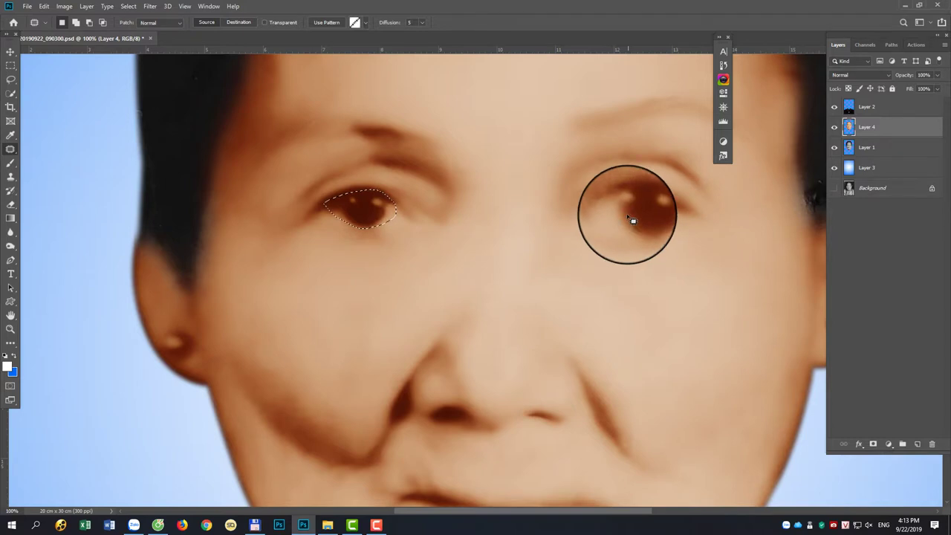
pyautogui.moveTo(624, 229)
pyautogui.mouseDown()
pyautogui.moveTo(664, 235)
pyautogui.moveTo(671, 206)
pyautogui.moveTo(628, 203)
pyautogui.moveTo(614, 215)
pyautogui.moveTo(637, 230)
pyautogui.moveTo(675, 221)
pyautogui.moveTo(637, 200)
pyautogui.mouseUp()
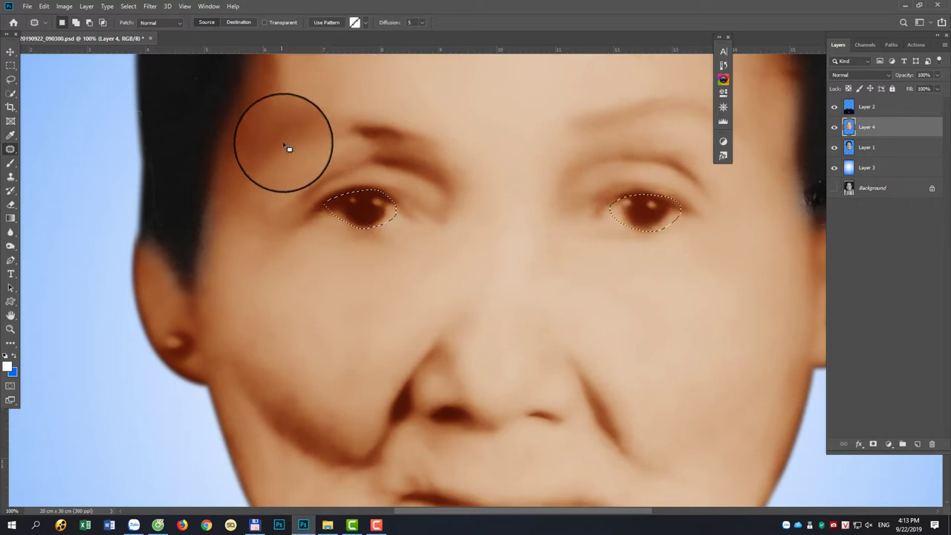
pyautogui.click(128, 5)
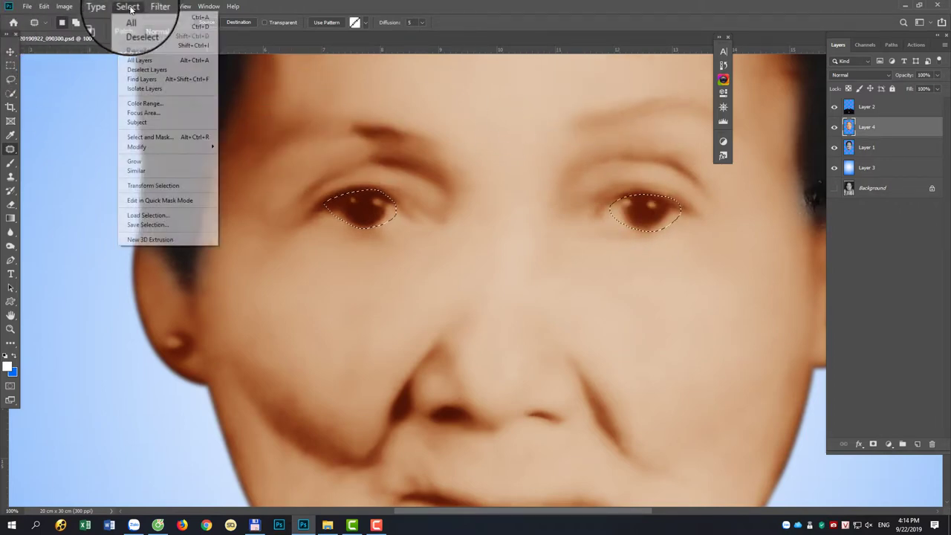
pyautogui.moveTo(137, 147)
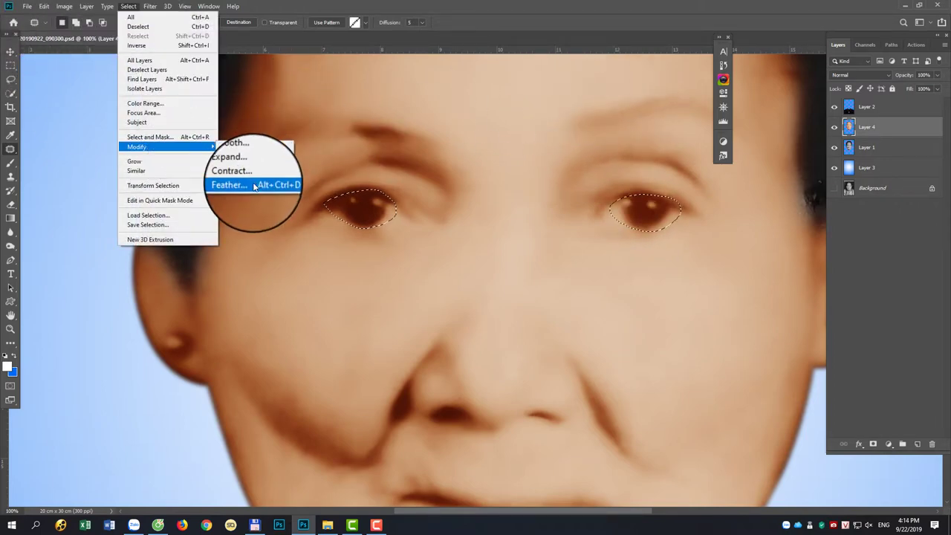
pyautogui.click(245, 185)
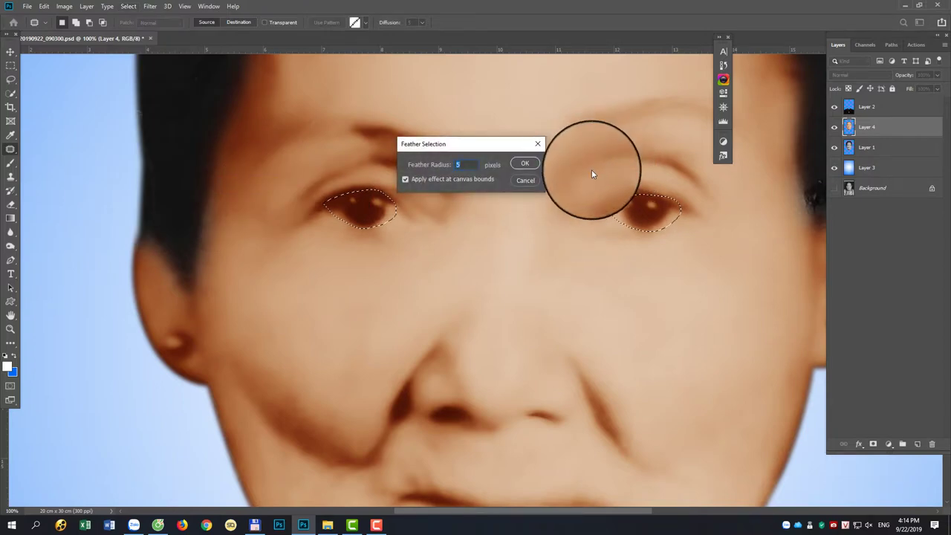
pyautogui.press('Return')
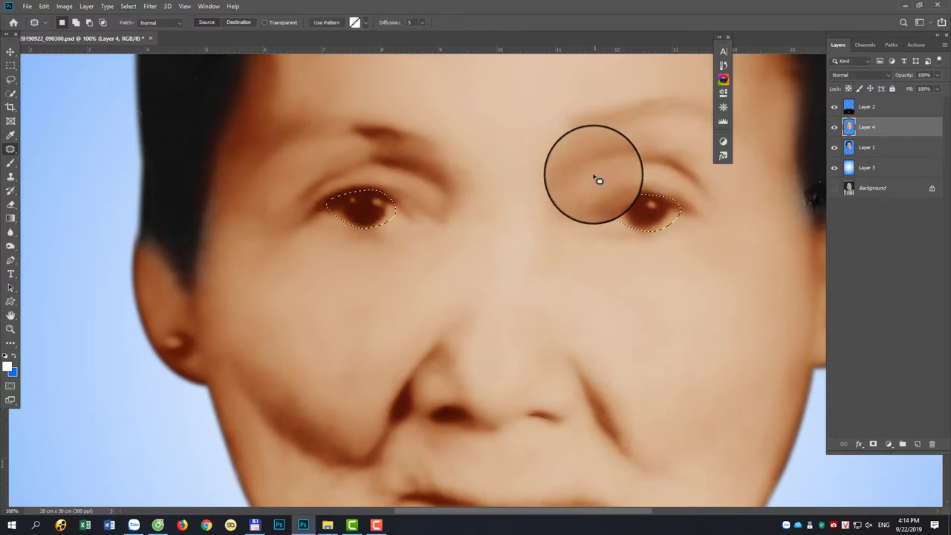
pyautogui.click(892, 447)
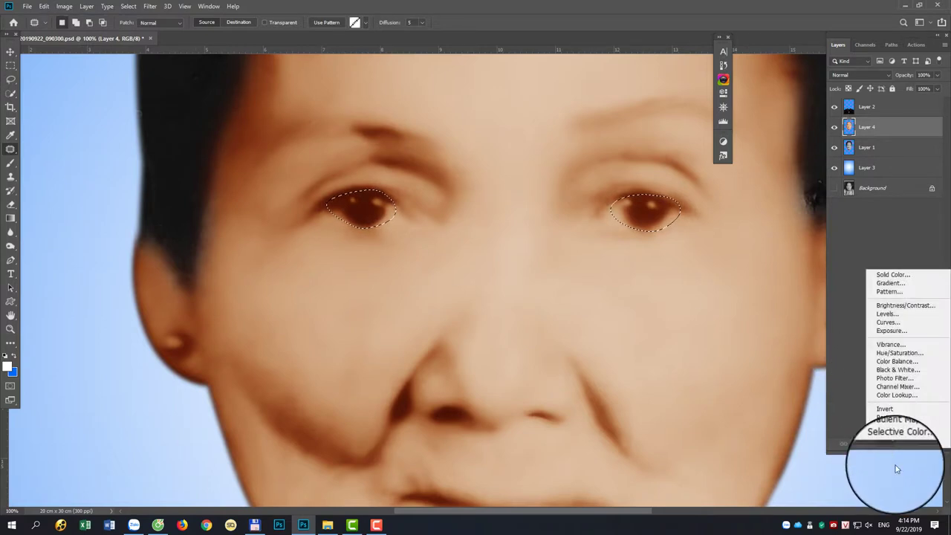
# - Add a Hue/Saturation adjustment to the eyes with Hue -23, Saturation -83, Lightness -9
pyautogui.click(928, 355)
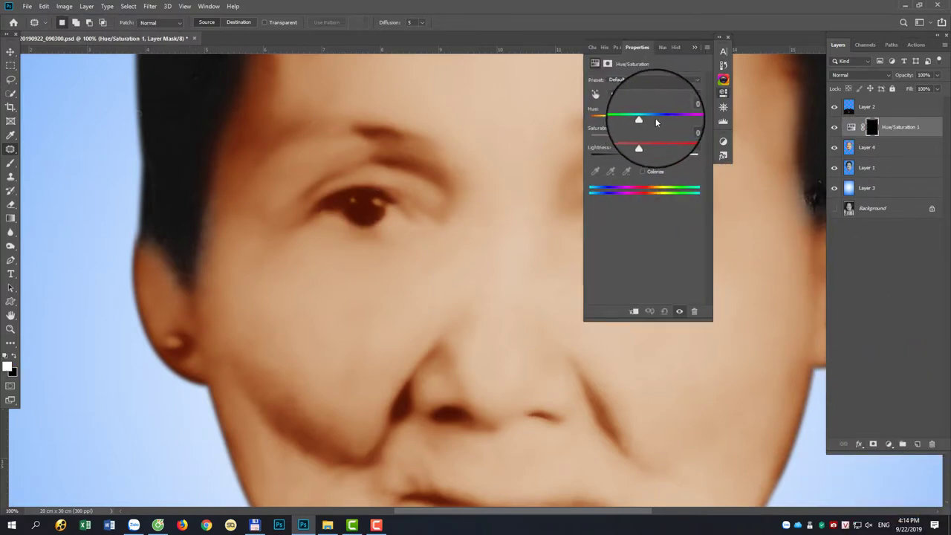
pyautogui.moveTo(625, 117)
pyautogui.mouseDown()
pyautogui.moveTo(615, 120)
pyautogui.moveTo(631, 121)
pyautogui.mouseUp()
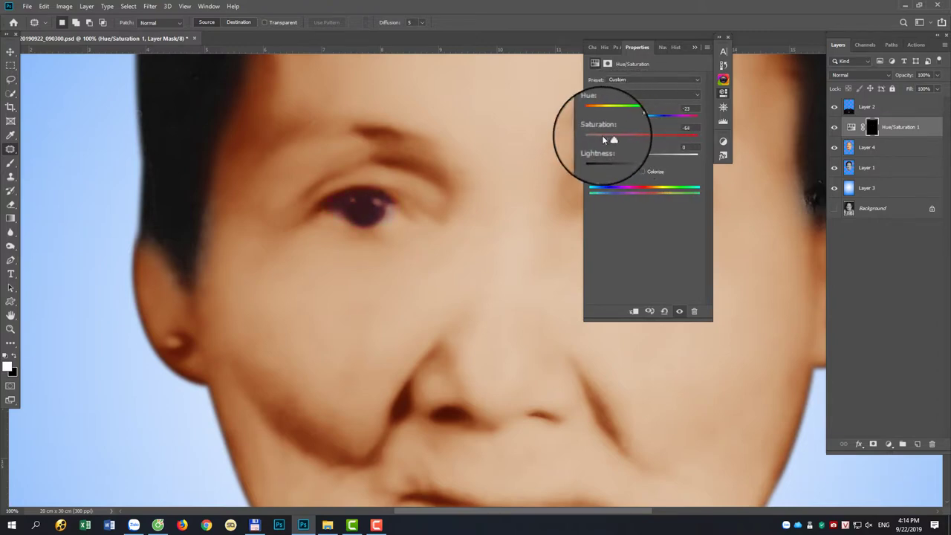
pyautogui.moveTo(615, 140)
pyautogui.mouseDown()
pyautogui.moveTo(623, 138)
pyautogui.moveTo(605, 140)
pyautogui.mouseUp()
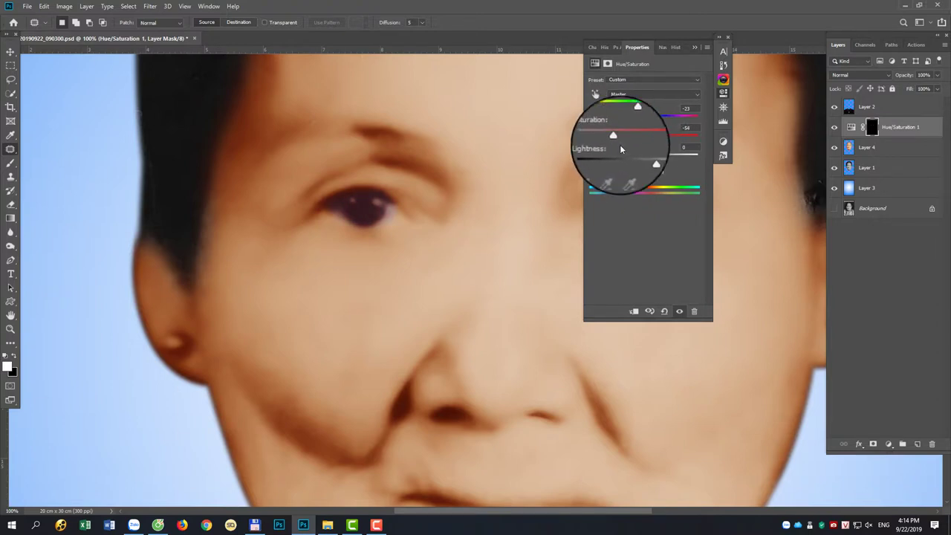
pyautogui.moveTo(614, 137); pyautogui.dragTo(605, 140)
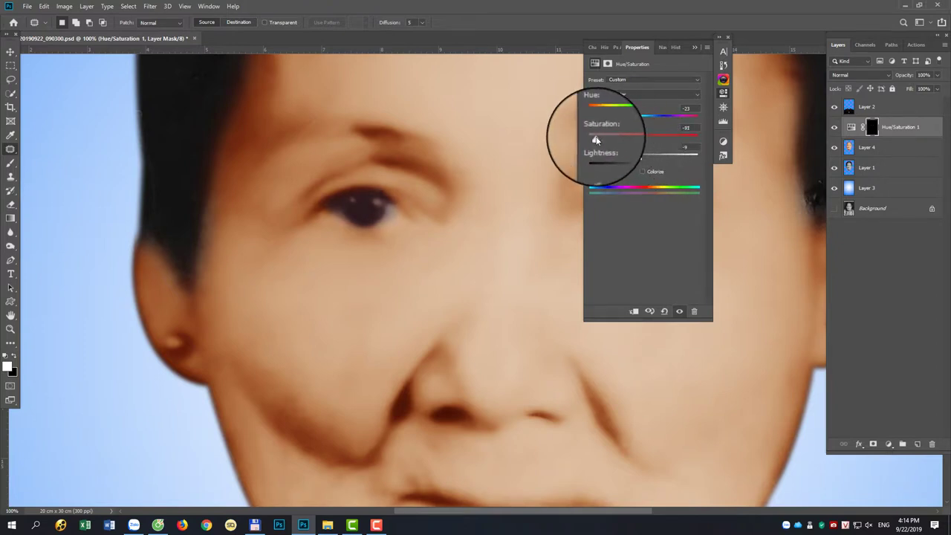
pyautogui.moveTo(611, 136); pyautogui.dragTo(599, 141)
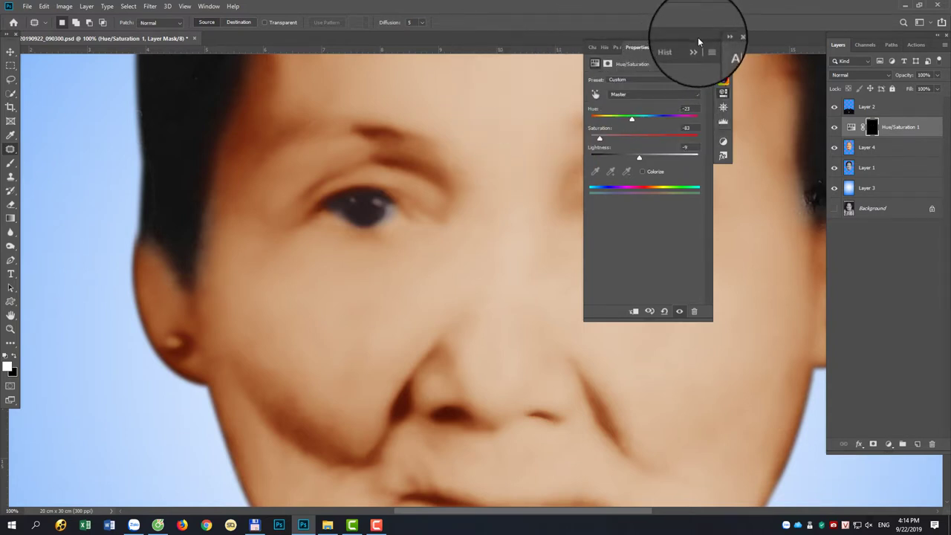
# - Dock the Properties panel, set the Hue/Saturation layer to 80% opacity, and reselect Layer 4
pyautogui.moveTo(690, 35); pyautogui.dragTo(720, 35)
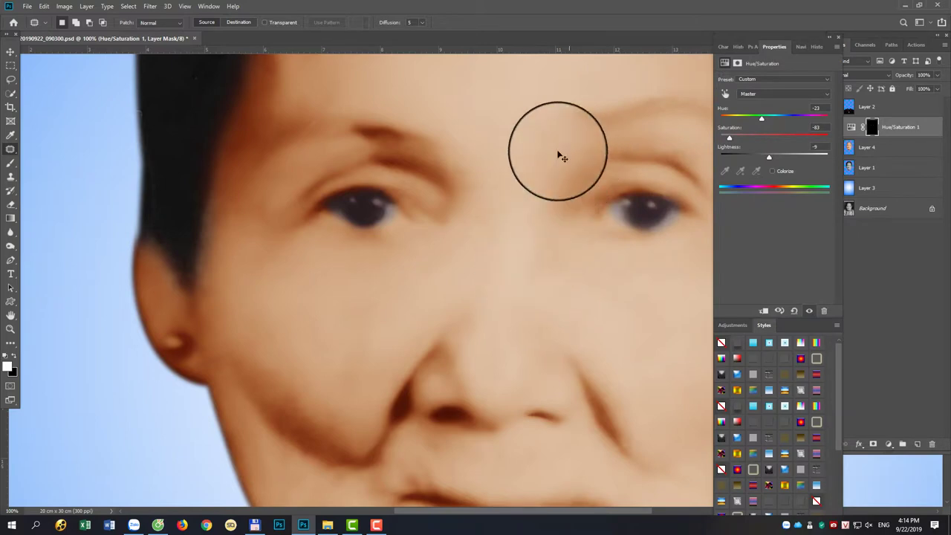
pyautogui.hotkey('ctrl', '-')
pyautogui.click(863, 152)
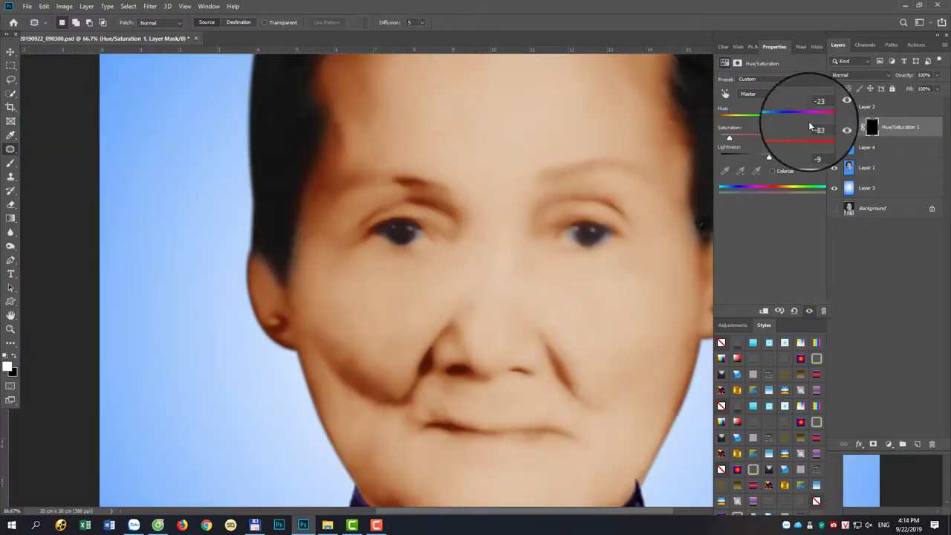
pyautogui.click(910, 127)
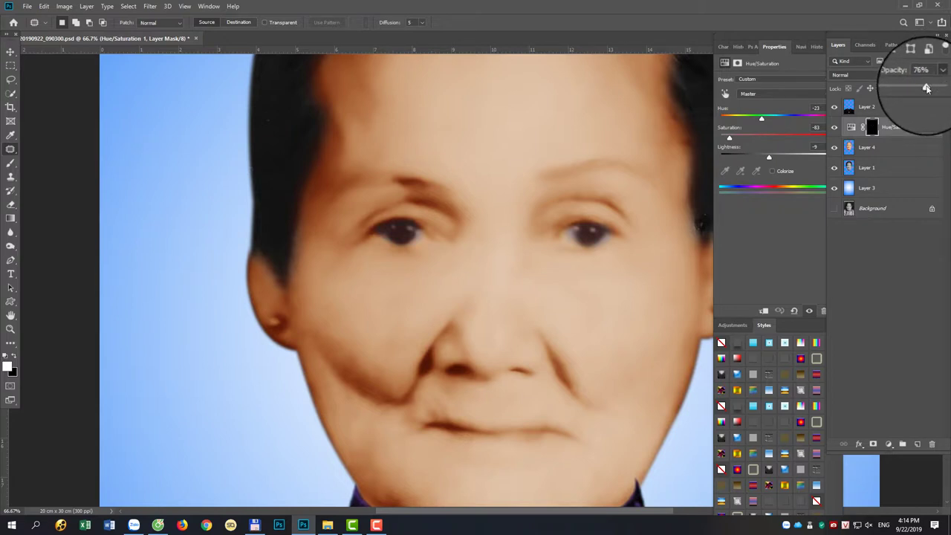
pyautogui.moveTo(929, 89); pyautogui.dragTo(926, 88)
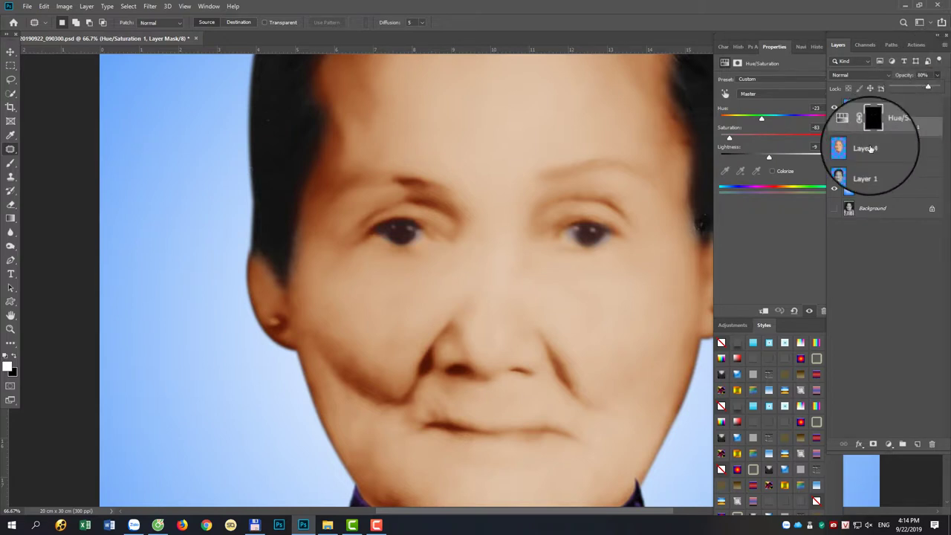
pyautogui.click(870, 148)
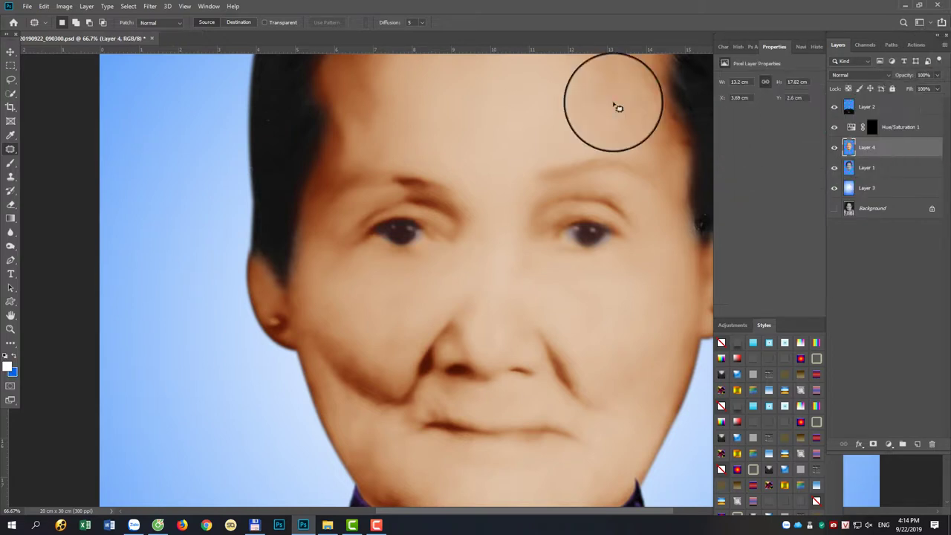
# - Heal the left eyebrow blotch, then burn both eyebrows with the Burn tool on Shadows
pyautogui.click(412, 179)
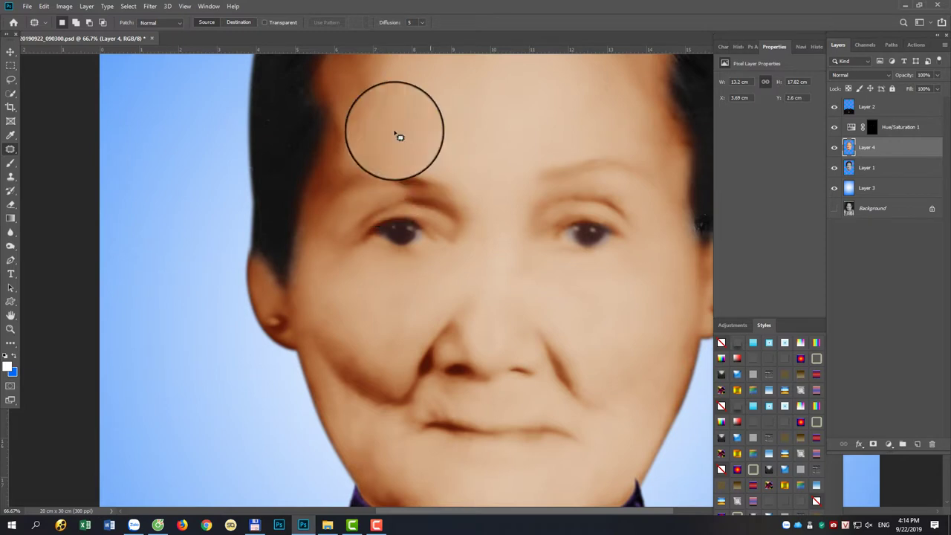
pyautogui.click(12, 168)
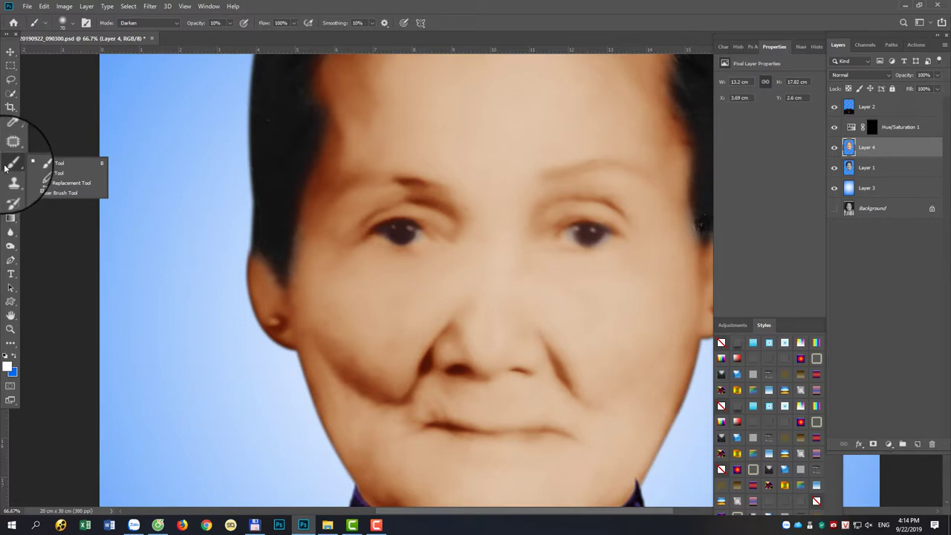
pyautogui.rightClick(11, 247)
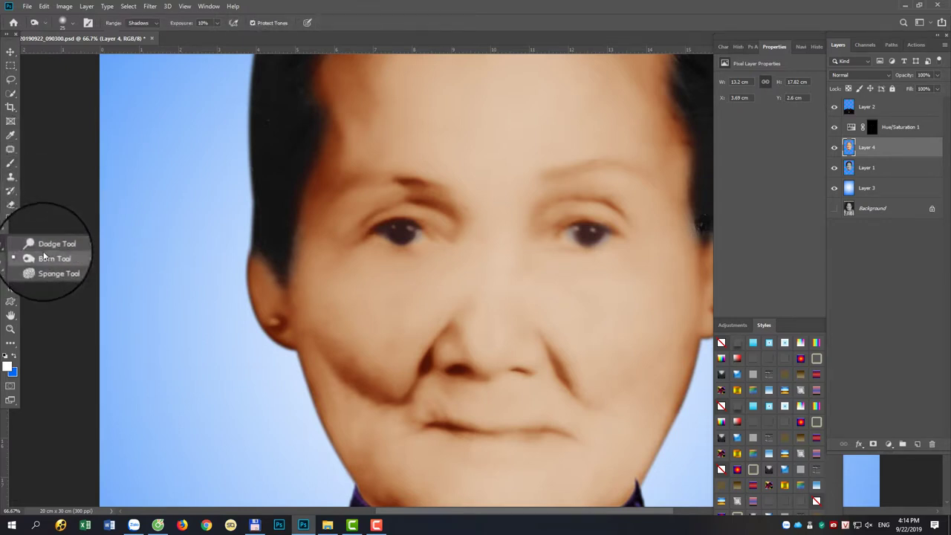
pyautogui.click(46, 257)
pyautogui.click(138, 22)
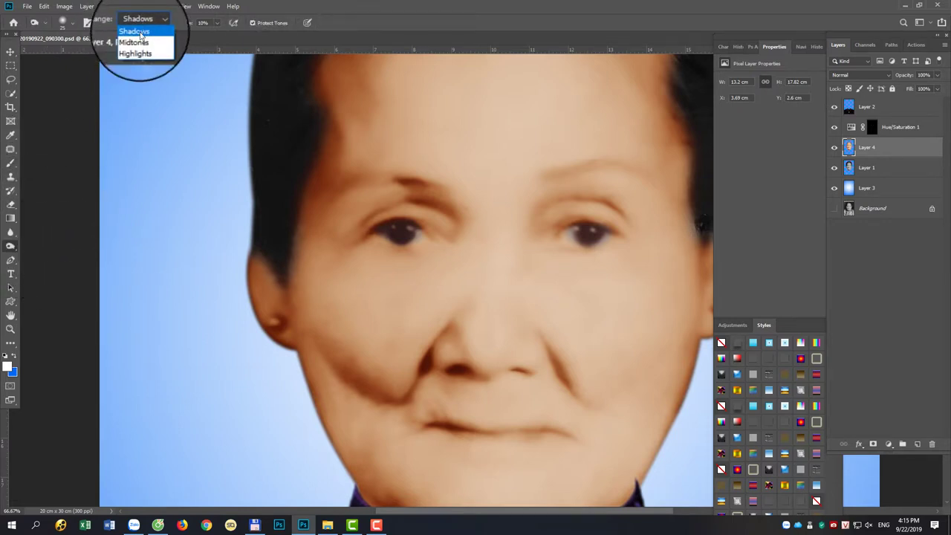
pyautogui.click(134, 28)
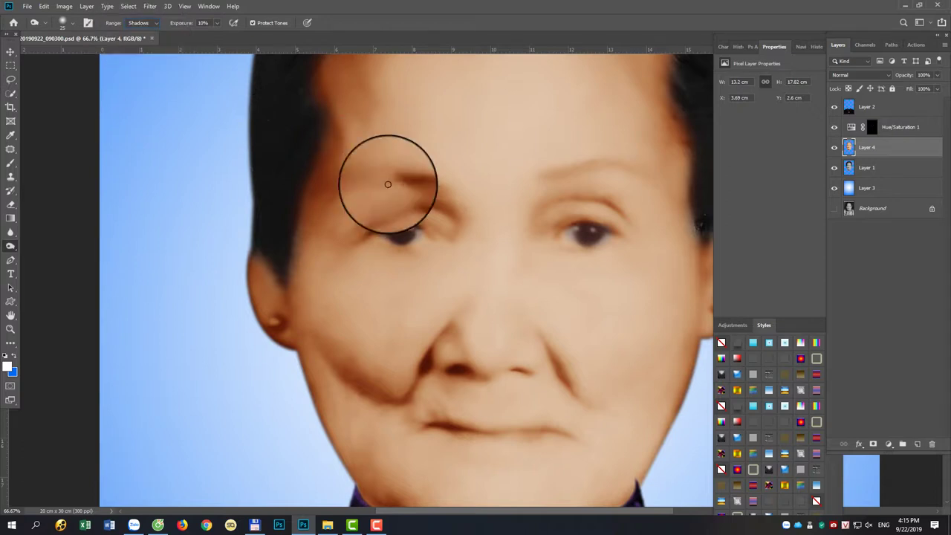
pyautogui.moveTo(368, 181)
pyautogui.mouseDown()
pyautogui.moveTo(386, 174)
pyautogui.moveTo(365, 174)
pyautogui.moveTo(408, 181)
pyautogui.moveTo(347, 180)
pyautogui.mouseUp()
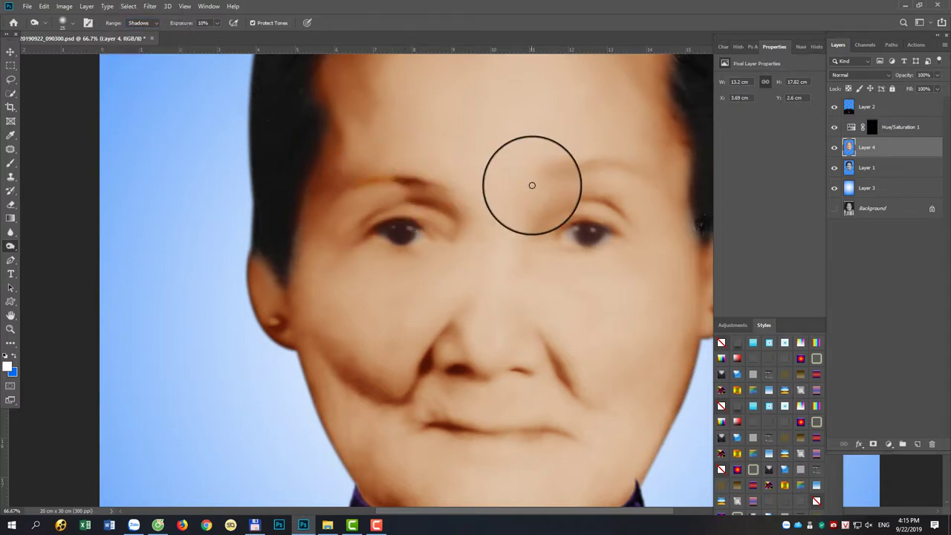
pyautogui.moveTo(581, 164)
pyautogui.mouseDown()
pyautogui.moveTo(602, 161)
pyautogui.moveTo(569, 170)
pyautogui.moveTo(616, 168)
pyautogui.moveTo(552, 175)
pyautogui.mouseUp()
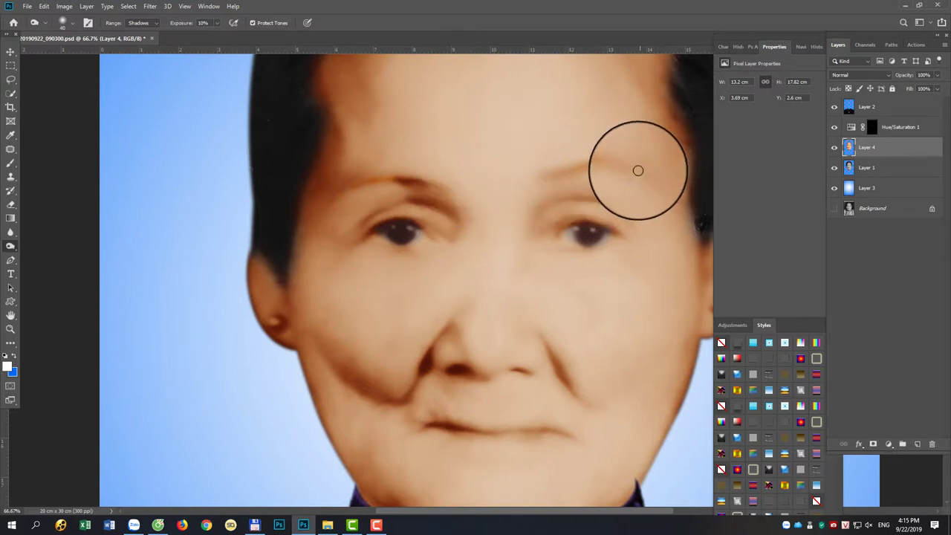
# - Set the burn brush to size 33 and 13% exposure and darken both eyebrows further
pyautogui.rightClick(609, 166)
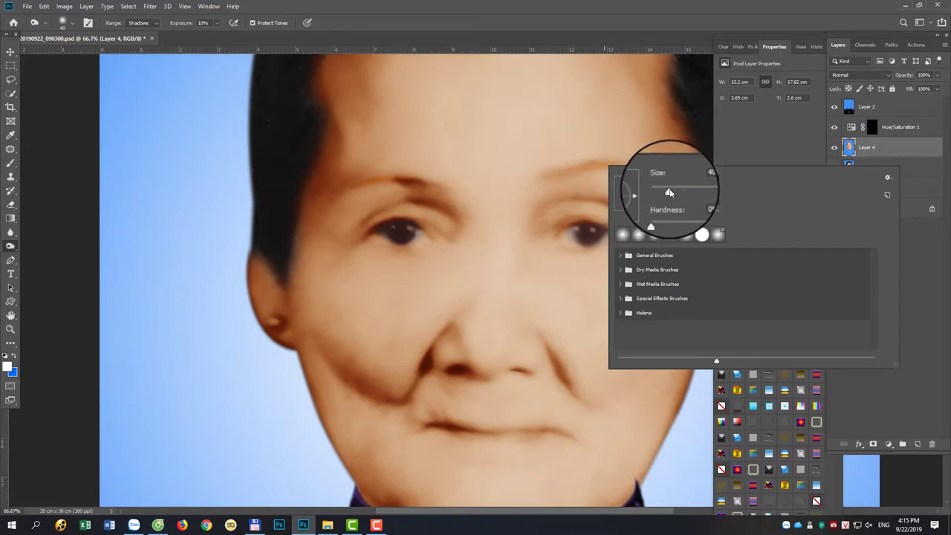
pyautogui.moveTo(670, 192); pyautogui.dragTo(637, 191)
pyautogui.press('Return')
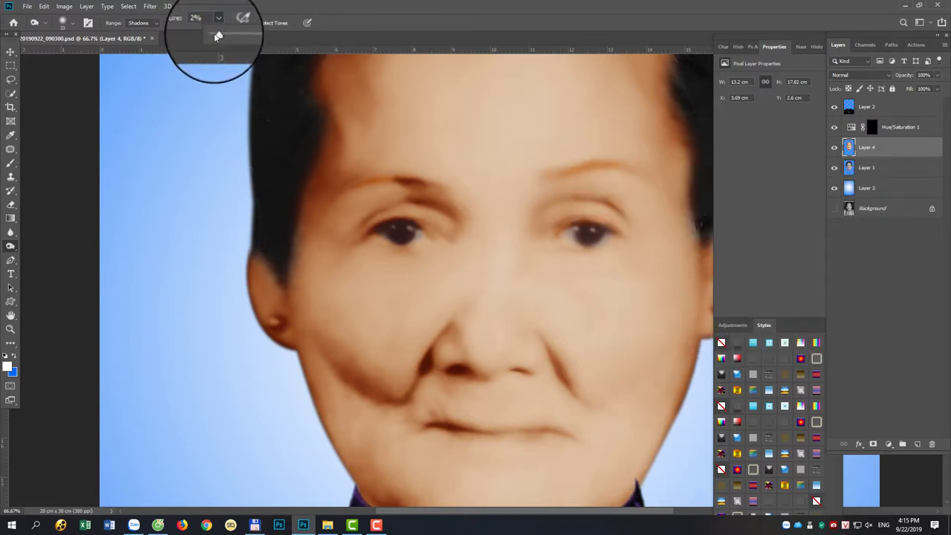
pyautogui.moveTo(218, 37); pyautogui.dragTo(220, 36)
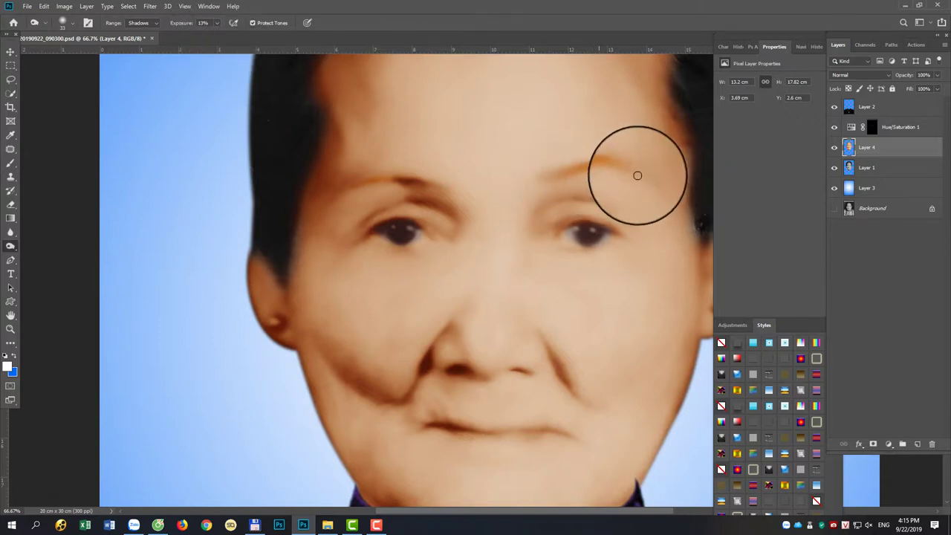
pyautogui.moveTo(557, 179); pyautogui.dragTo(561, 171)
pyautogui.moveTo(399, 176)
pyautogui.mouseDown()
pyautogui.moveTo(342, 187)
pyautogui.moveTo(397, 180)
pyautogui.mouseUp()
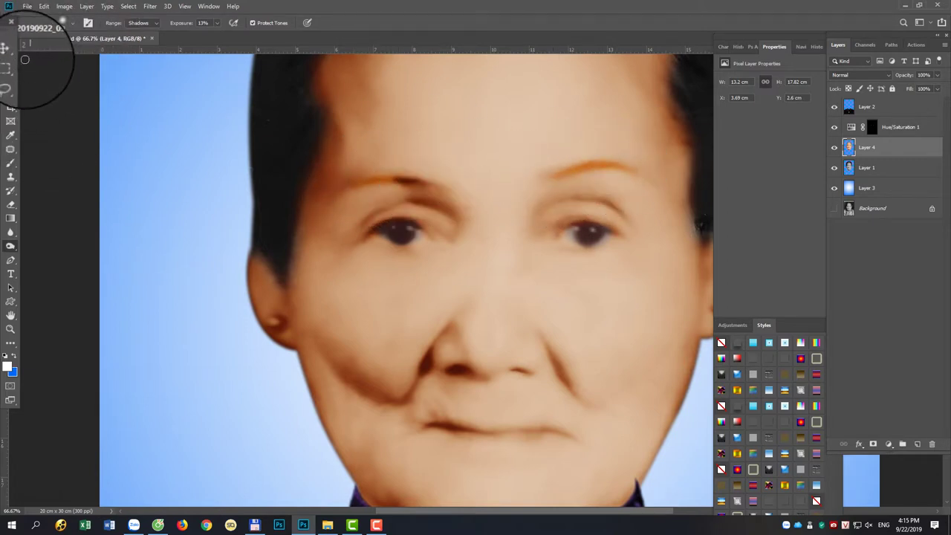
pyautogui.rightClick(11, 248)
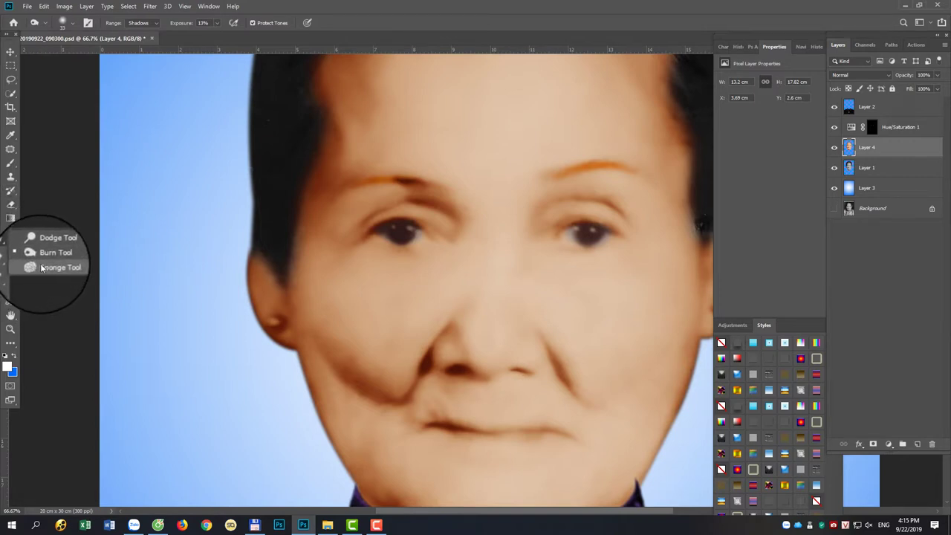
# - Desaturate both eyebrows with the Sponge tool in Desaturate mode at 42% flow
pyautogui.click(43, 267)
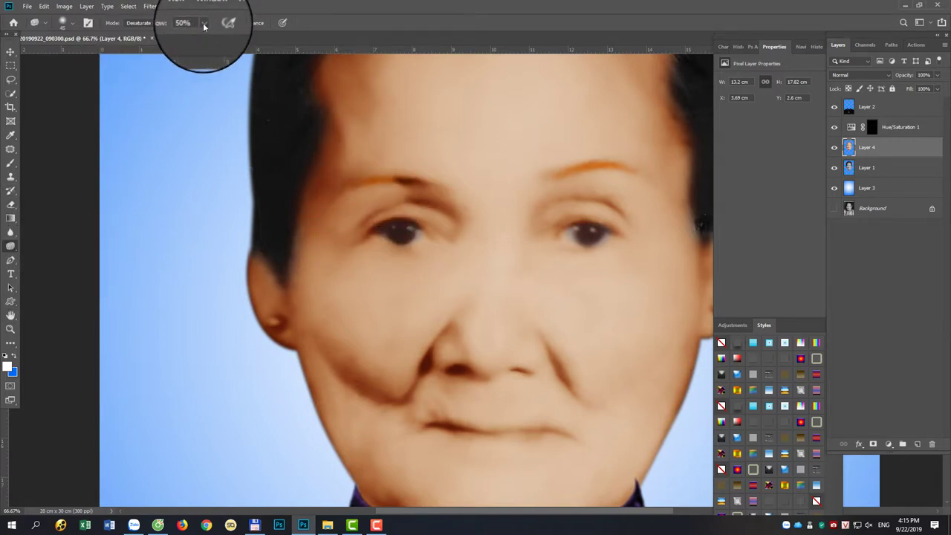
pyautogui.moveTo(404, 215)
pyautogui.mouseDown()
pyautogui.moveTo(397, 184)
pyautogui.moveTo(361, 180)
pyautogui.moveTo(391, 181)
pyautogui.moveTo(361, 166)
pyautogui.moveTo(392, 176)
pyautogui.mouseUp()
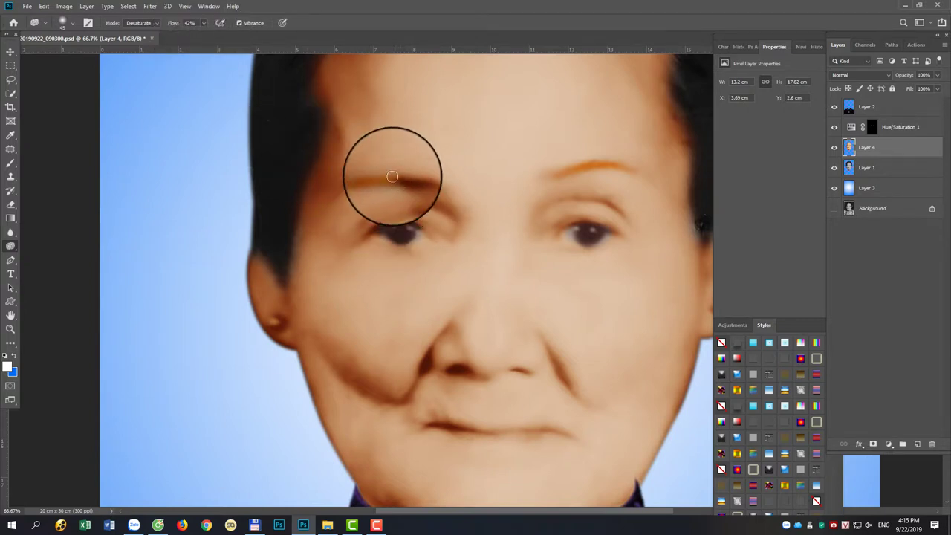
pyautogui.click(141, 22)
pyautogui.click(136, 34)
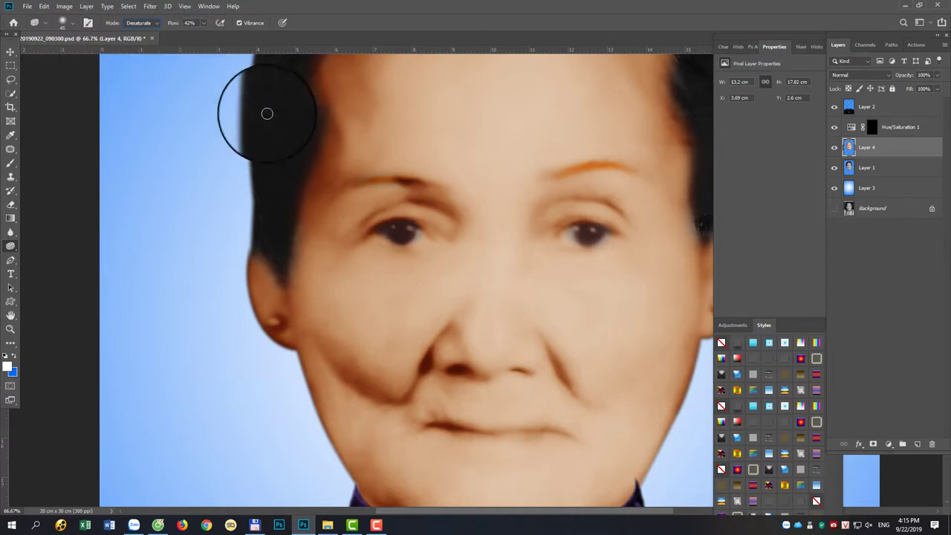
pyautogui.moveTo(407, 165)
pyautogui.mouseDown()
pyautogui.moveTo(409, 175)
pyautogui.moveTo(391, 170)
pyautogui.moveTo(386, 181)
pyautogui.mouseUp()
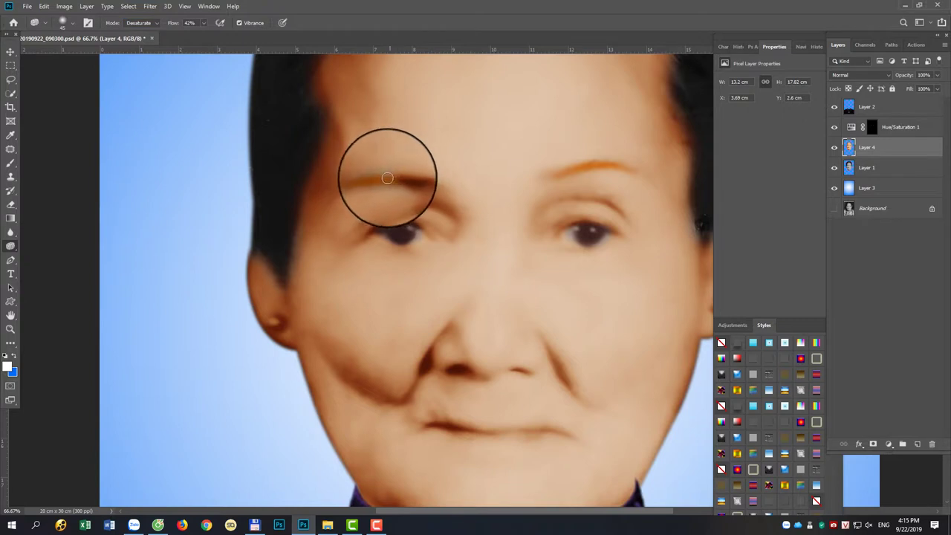
pyautogui.moveTo(577, 158)
pyautogui.mouseDown()
pyautogui.moveTo(616, 159)
pyautogui.moveTo(570, 172)
pyautogui.moveTo(622, 163)
pyautogui.moveTo(551, 179)
pyautogui.moveTo(601, 165)
pyautogui.moveTo(597, 159)
pyautogui.mouseUp()
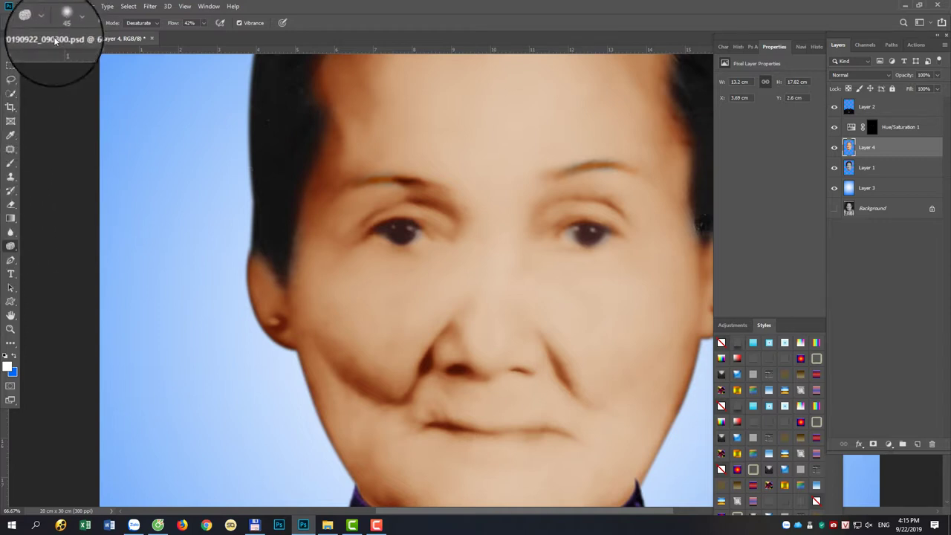
# - Burn both eyebrows and the lip line with the Burn tool on Midtones at 13%
pyautogui.rightClick(14, 248)
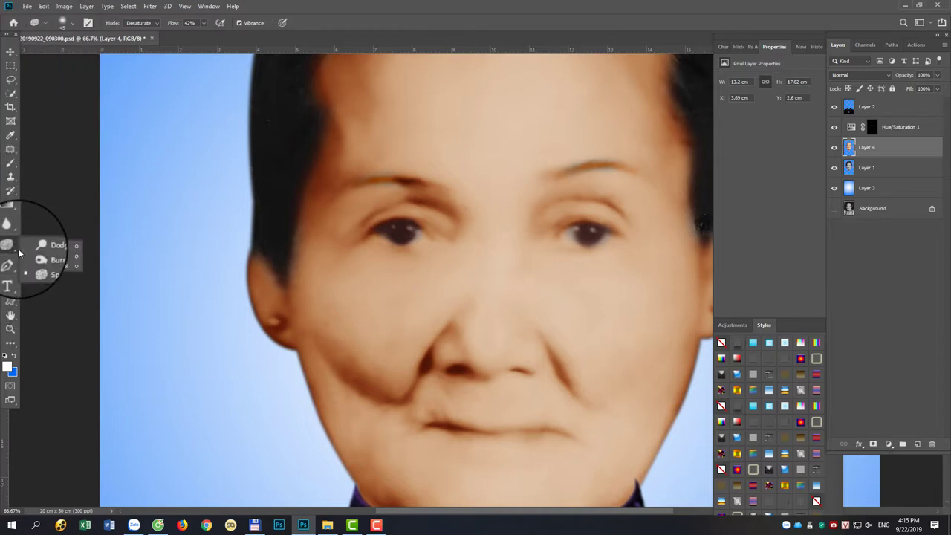
pyautogui.click(42, 258)
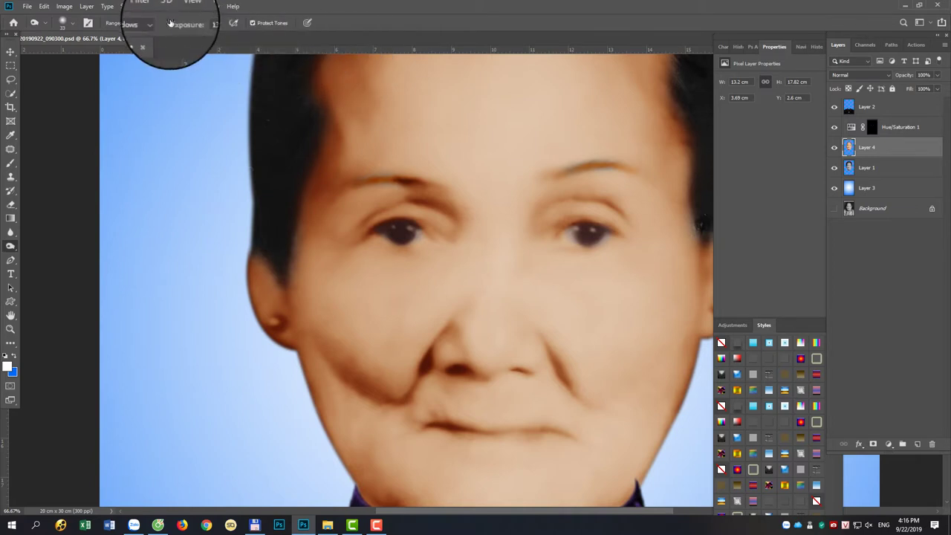
pyautogui.click(143, 15)
pyautogui.click(137, 38)
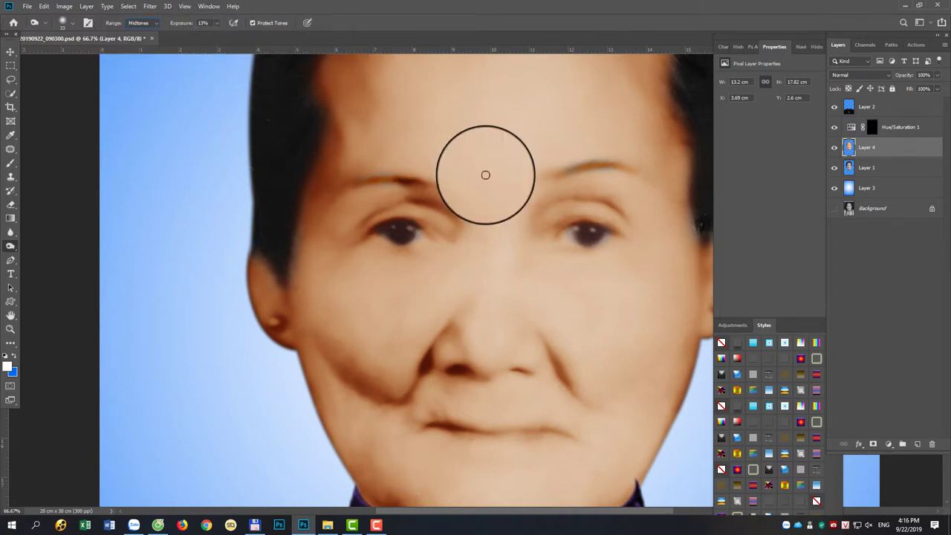
pyautogui.moveTo(595, 164)
pyautogui.mouseDown()
pyautogui.moveTo(622, 163)
pyautogui.moveTo(579, 159)
pyautogui.moveTo(606, 165)
pyautogui.moveTo(573, 173)
pyautogui.mouseUp()
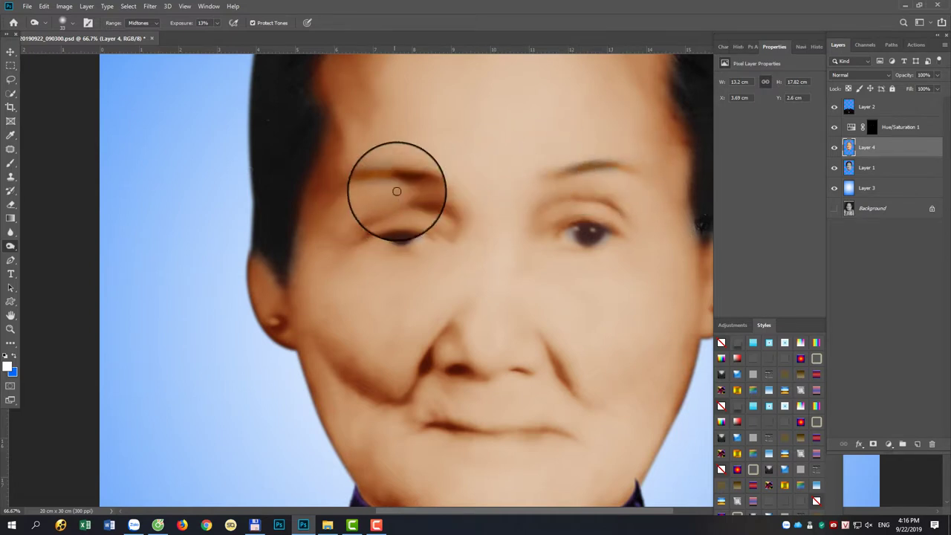
pyautogui.moveTo(394, 186); pyautogui.dragTo(361, 180)
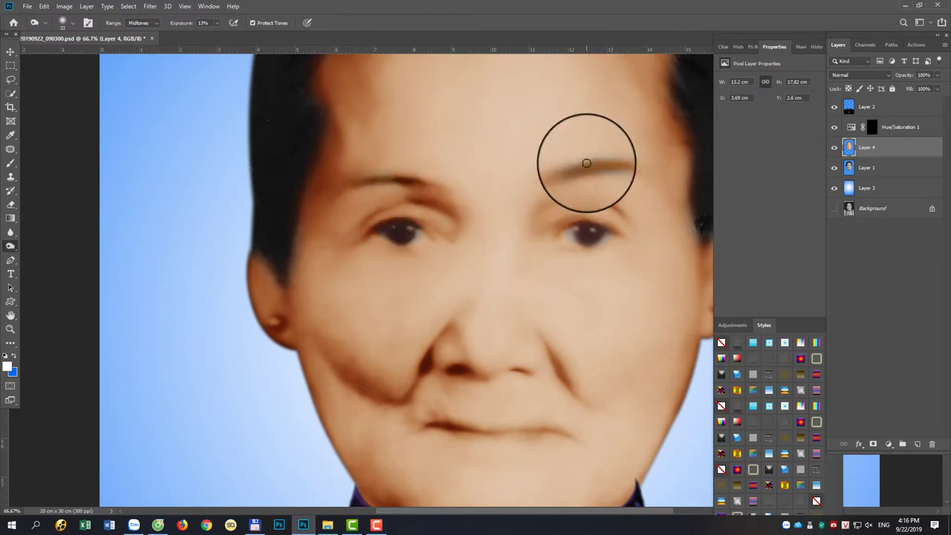
pyautogui.moveTo(588, 163)
pyautogui.mouseDown()
pyautogui.moveTo(636, 170)
pyautogui.moveTo(552, 180)
pyautogui.moveTo(569, 153)
pyautogui.moveTo(583, 165)
pyautogui.moveTo(628, 161)
pyautogui.mouseUp()
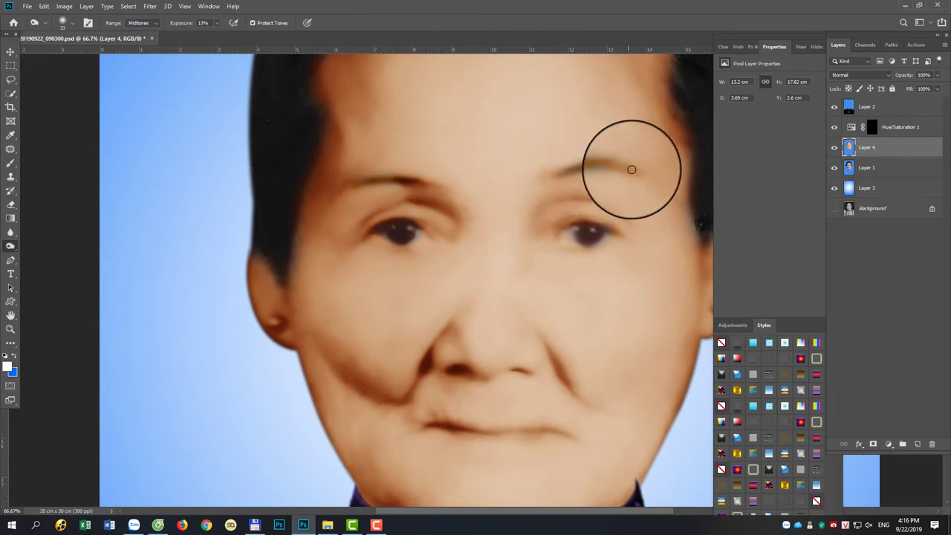
pyautogui.moveTo(389, 189)
pyautogui.mouseDown()
pyautogui.moveTo(365, 181)
pyautogui.moveTo(378, 170)
pyautogui.moveTo(429, 183)
pyautogui.mouseUp()
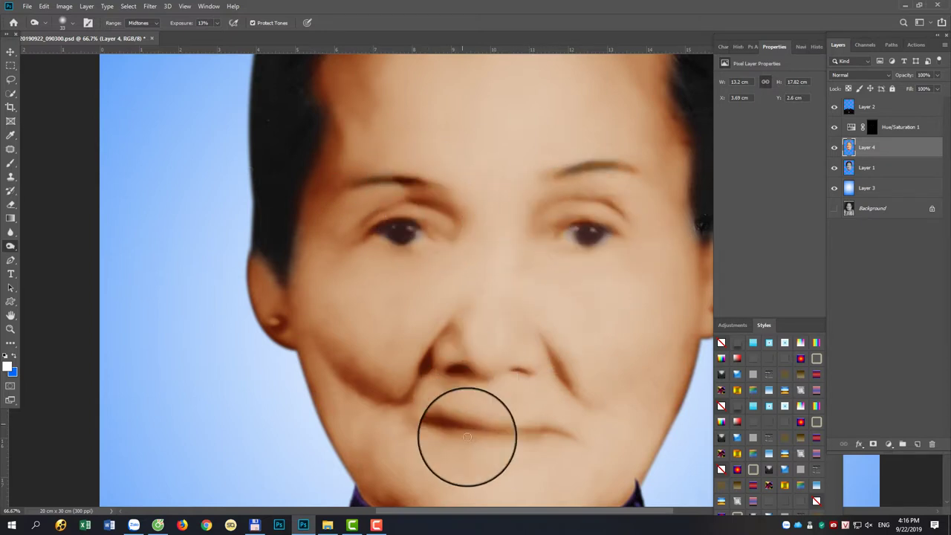
pyautogui.moveTo(462, 424)
pyautogui.mouseDown()
pyautogui.moveTo(522, 428)
pyautogui.moveTo(486, 426)
pyautogui.moveTo(488, 435)
pyautogui.moveTo(535, 433)
pyautogui.moveTo(422, 426)
pyautogui.moveTo(539, 439)
pyautogui.mouseUp()
pyautogui.scroll(1, 534, 446)
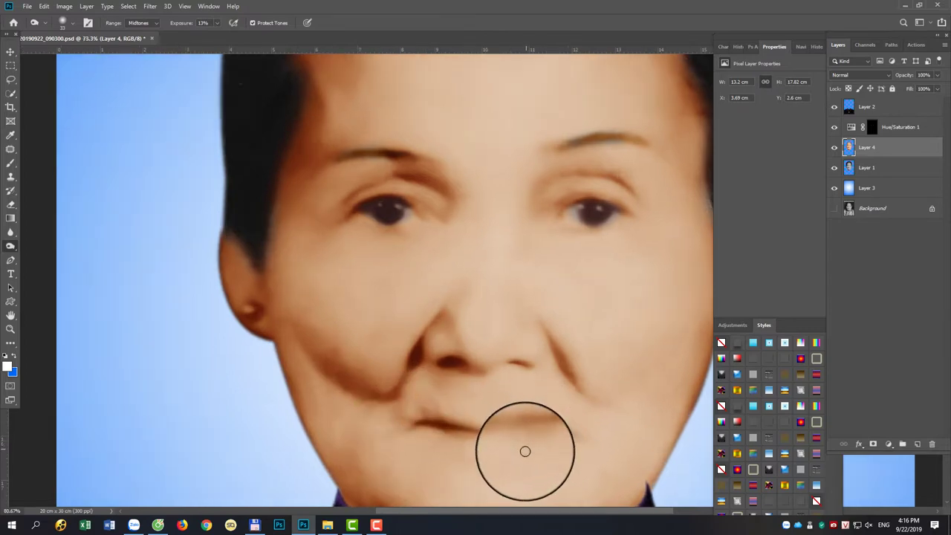
pyautogui.scroll(2, 524, 450)
# - Outline the lips with the Patch tool and feather the selection by 5 pixels
pyautogui.press('j')
pyautogui.moveTo(396, 421); pyautogui.dragTo(474, 440)
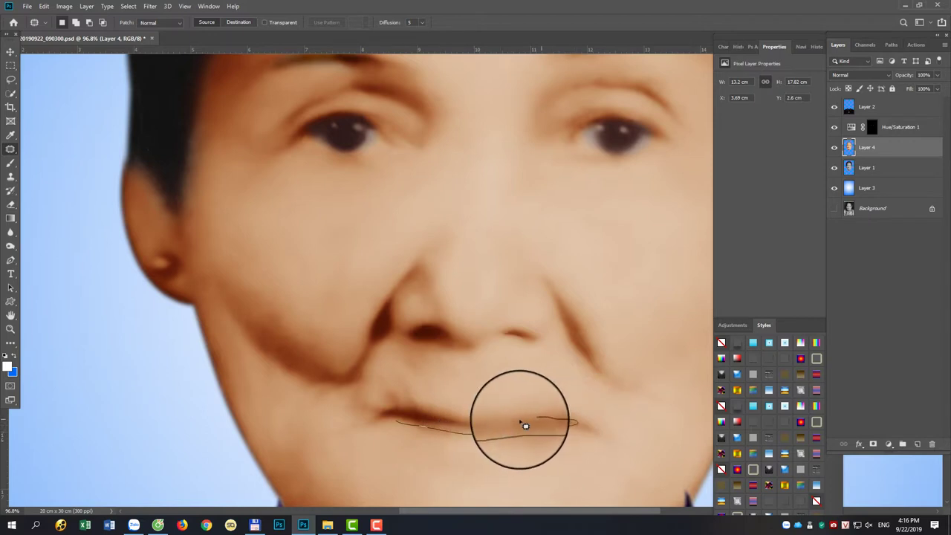
pyautogui.moveTo(436, 418)
pyautogui.mouseDown()
pyautogui.moveTo(398, 410)
pyautogui.moveTo(450, 440)
pyautogui.mouseUp()
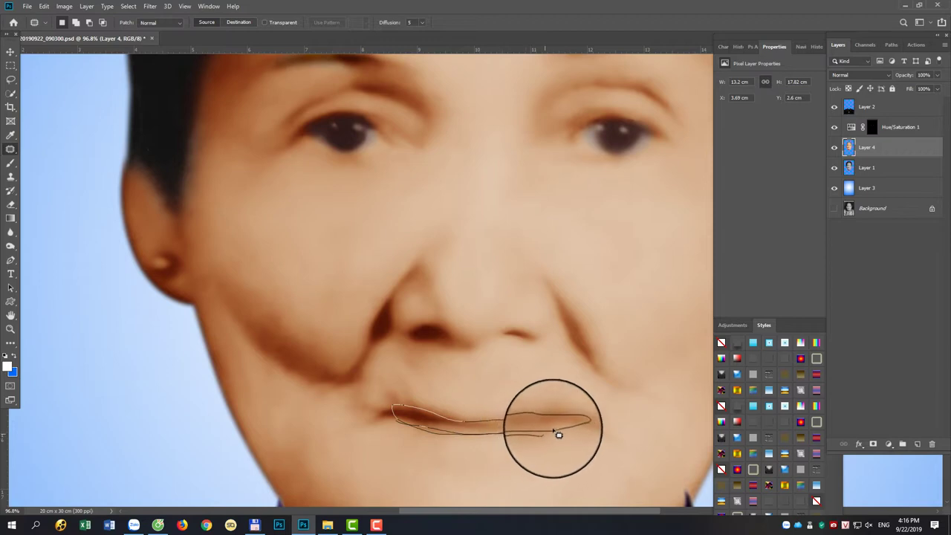
pyautogui.moveTo(500, 427)
pyautogui.mouseDown()
pyautogui.moveTo(400, 415)
pyautogui.moveTo(424, 396)
pyautogui.mouseUp()
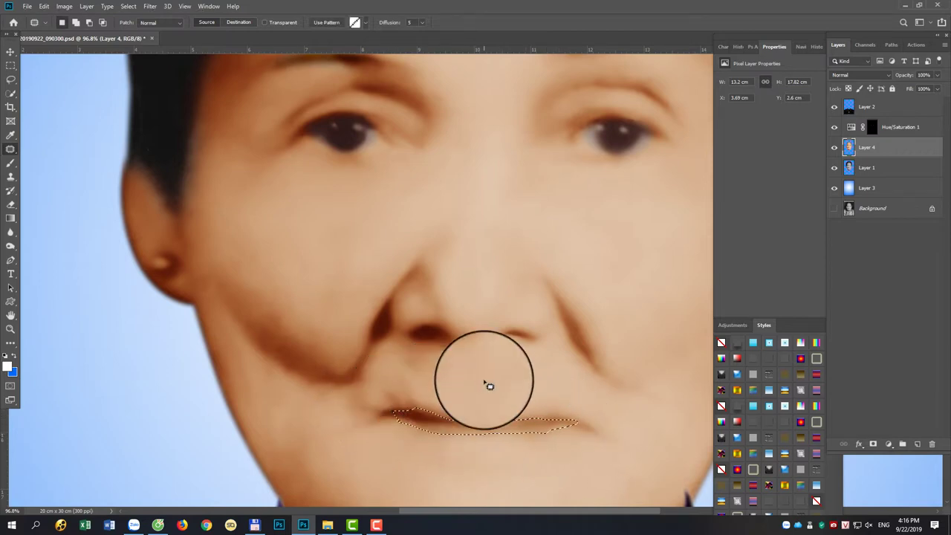
pyautogui.click(150, 6)
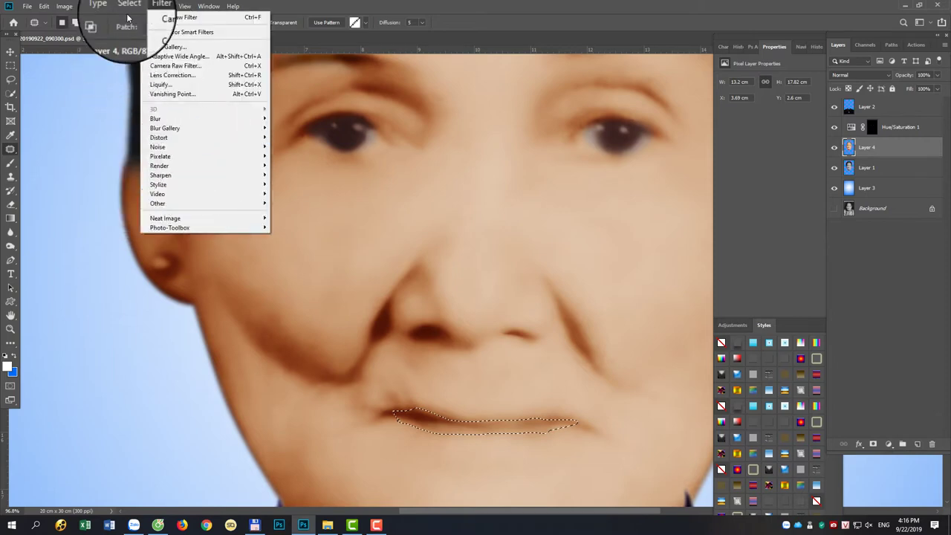
pyautogui.moveTo(137, 146)
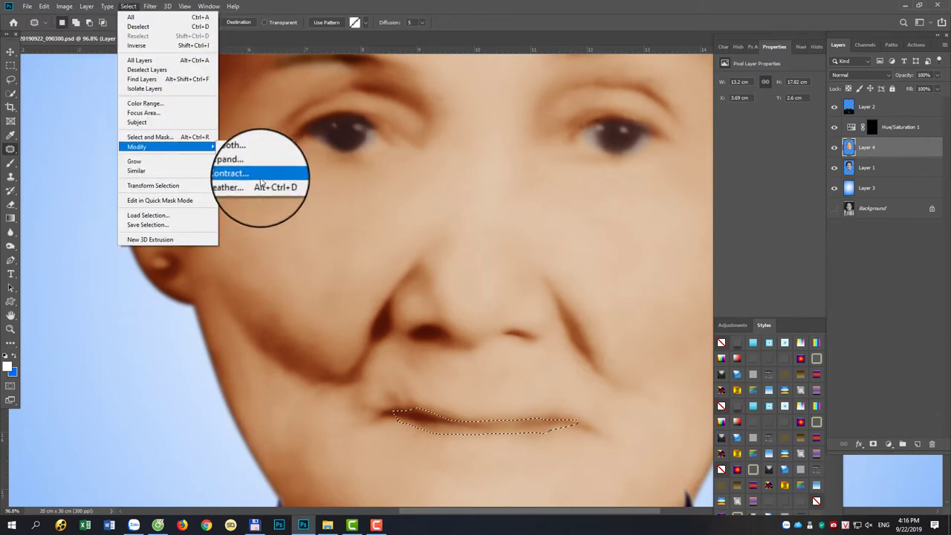
pyautogui.click(253, 188)
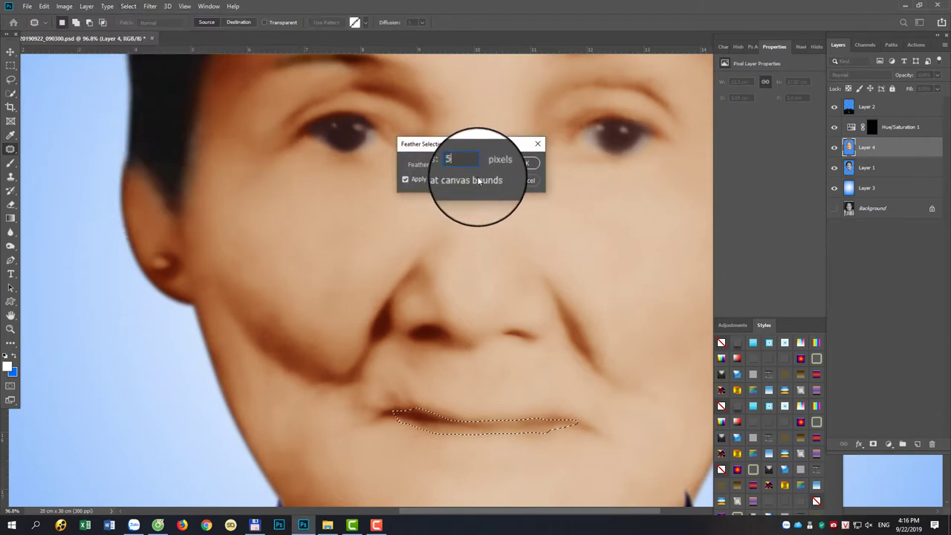
pyautogui.press('Return')
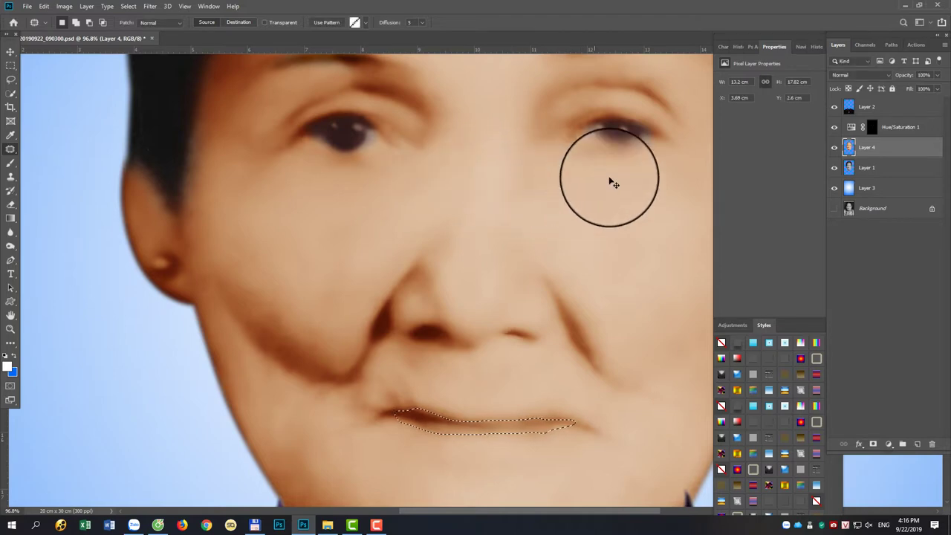
# - Tint the lips with Color Balance: Magenta -38 and Red +19
pyautogui.hotkey('ctrl', 'b')
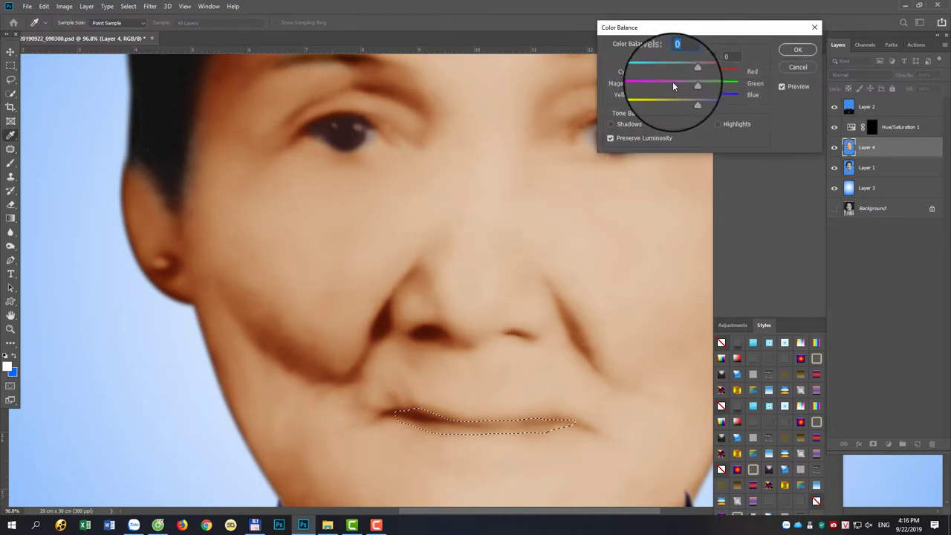
pyautogui.click(671, 82)
pyautogui.moveTo(698, 70); pyautogui.dragTo(691, 73)
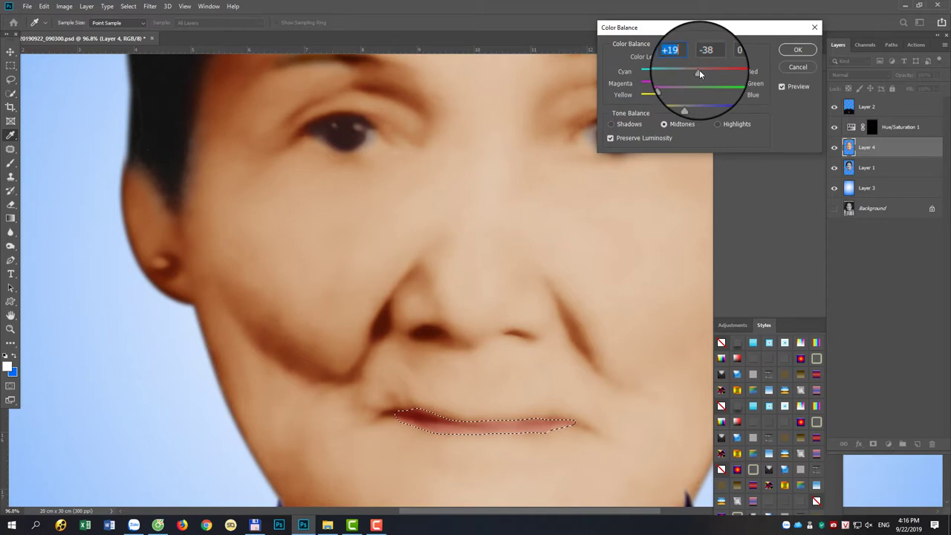
pyautogui.press('Return')
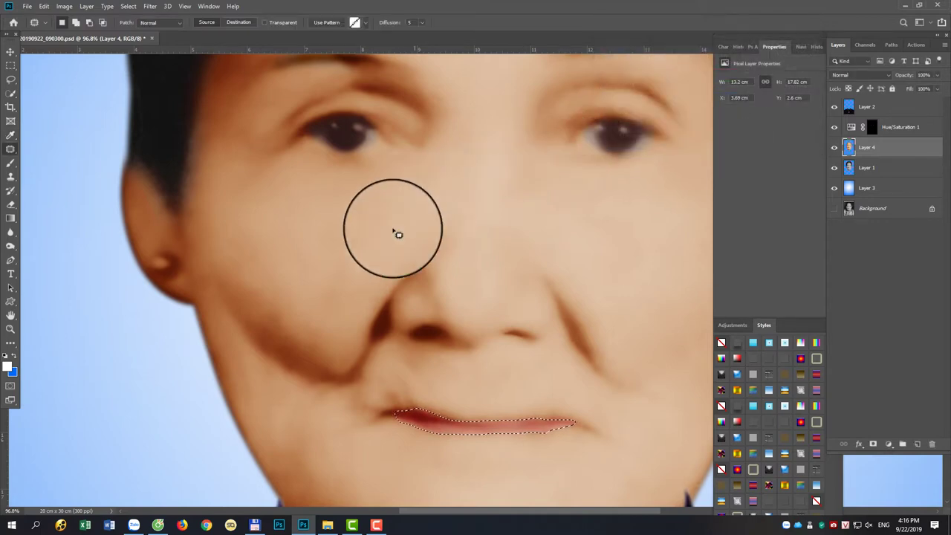
pyautogui.hotkey('ctrl', '-')
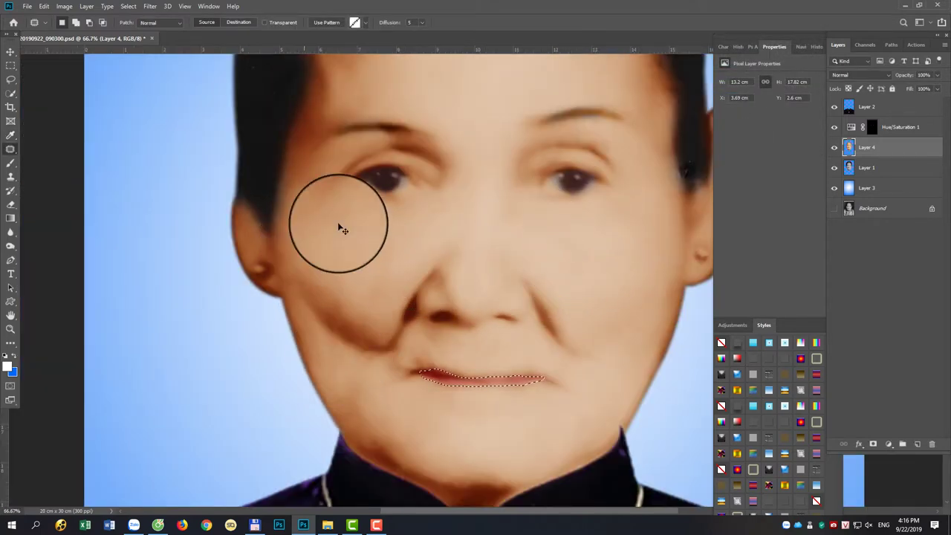
# - Deselect the lips, lasso both earrings, and feather the earring selection
pyautogui.hotkey('ctrl', 'd')
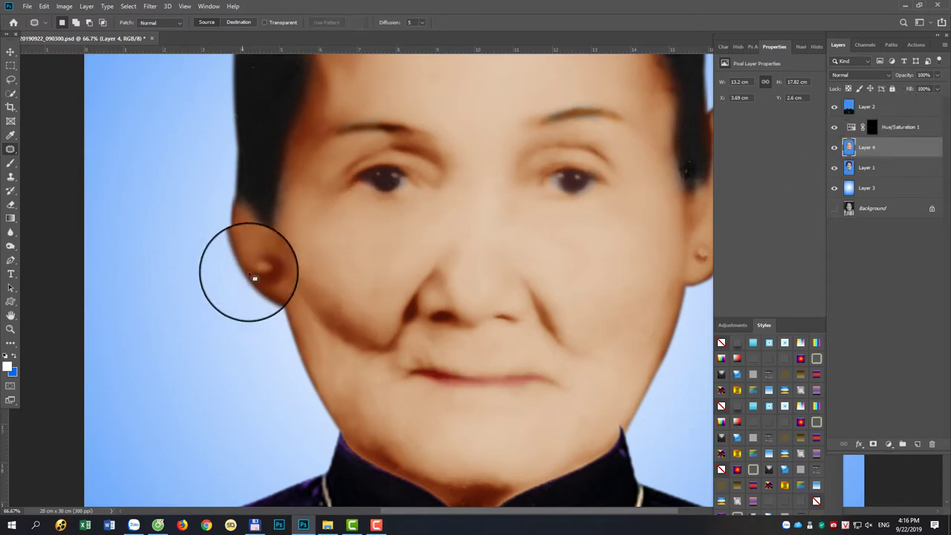
pyautogui.moveTo(259, 280); pyautogui.dragTo(261, 281)
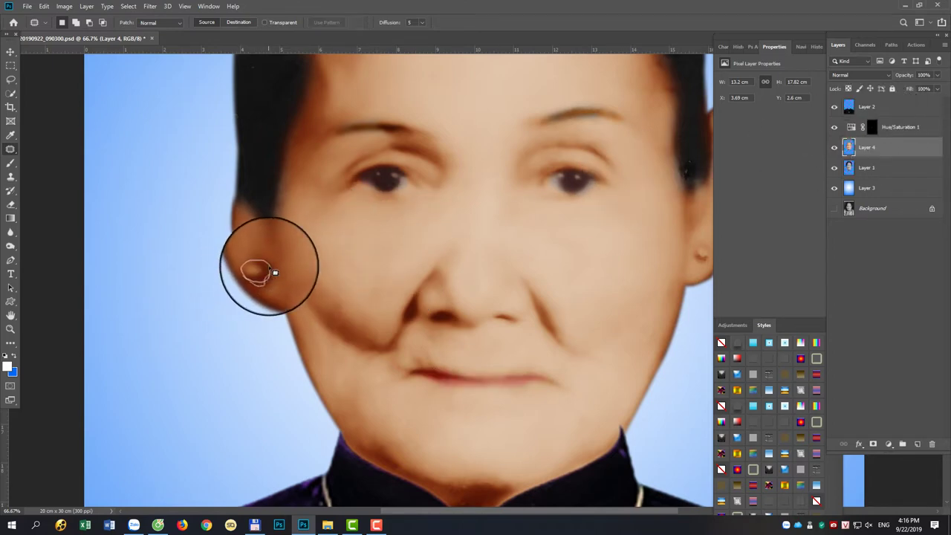
pyautogui.moveTo(267, 273); pyautogui.dragTo(328, 292)
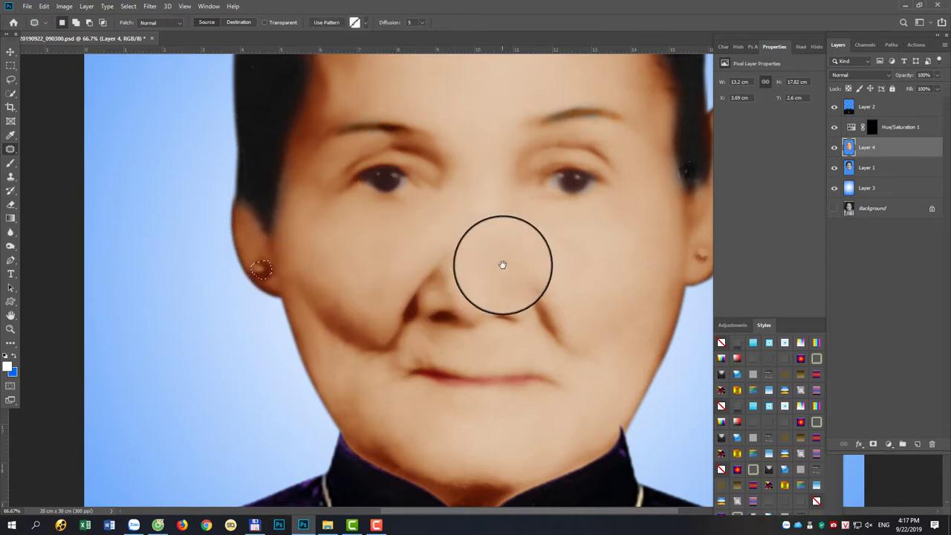
pyautogui.moveTo(503, 265); pyautogui.dragTo(386, 276)
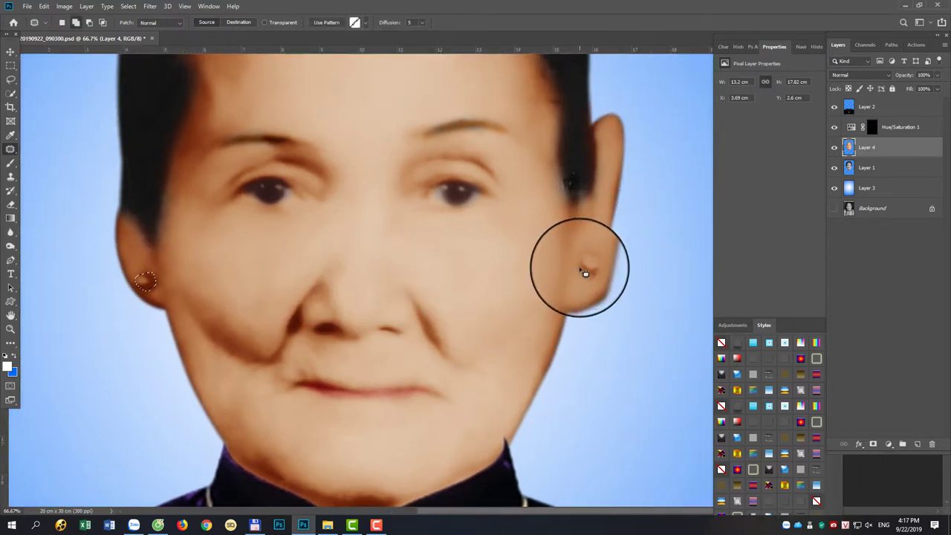
pyautogui.moveTo(592, 270)
pyautogui.mouseDown()
pyautogui.moveTo(573, 260)
pyautogui.moveTo(592, 268)
pyautogui.mouseUp()
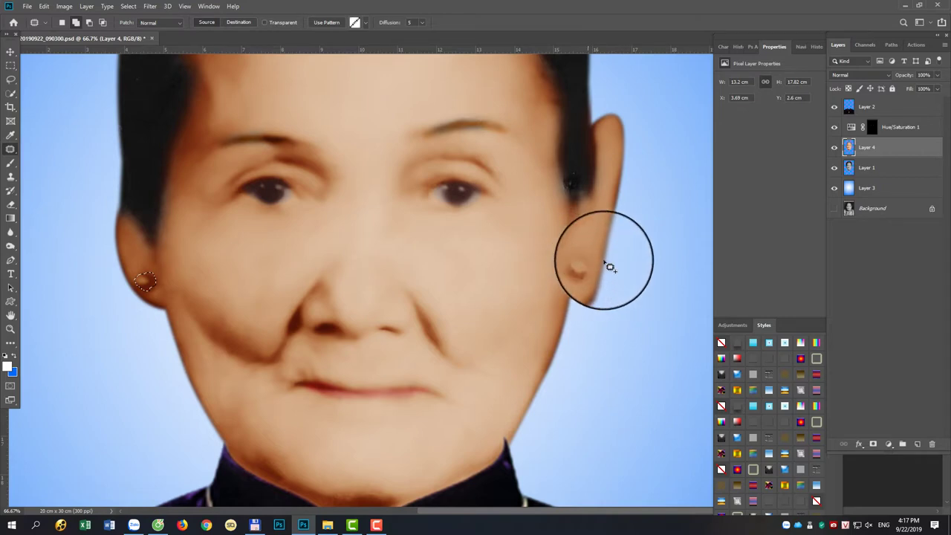
pyautogui.click(126, 7)
pyautogui.moveTo(137, 146)
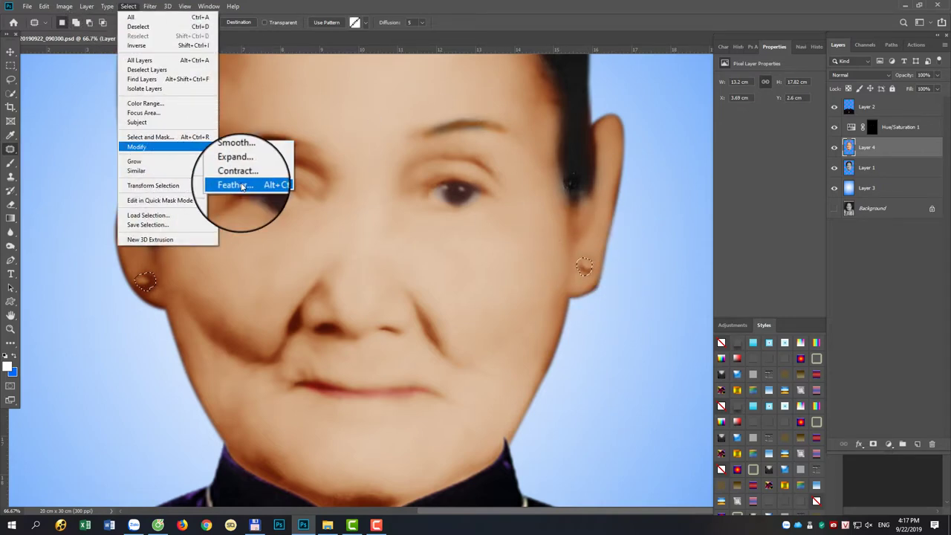
pyautogui.click(241, 187)
pyautogui.click(520, 181)
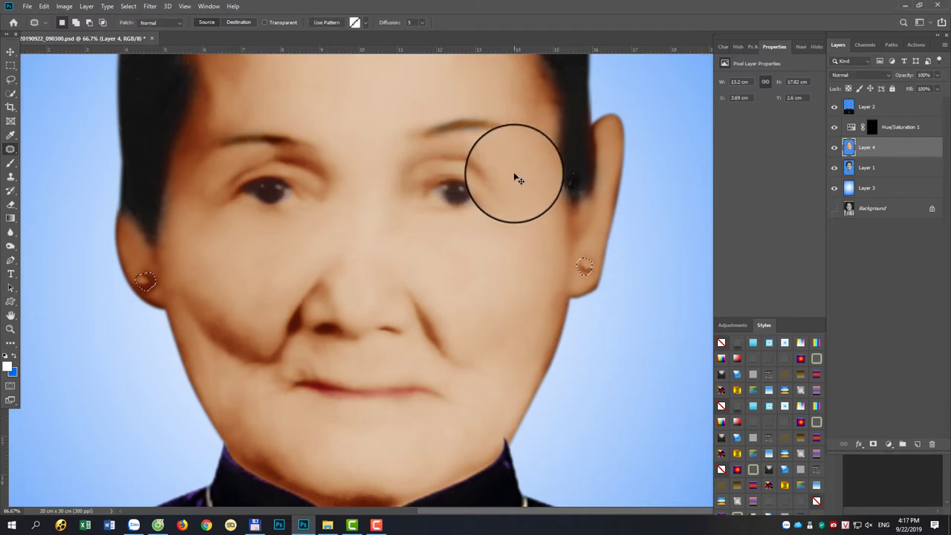
# - Tint the selected earrings green with Color Balance
pyautogui.hotkey('ctrl', 'b')
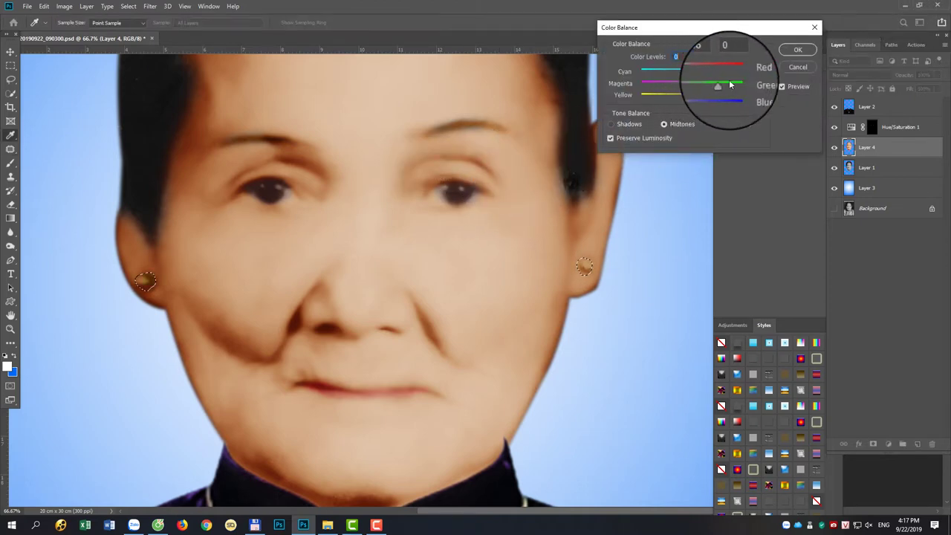
pyautogui.moveTo(721, 80); pyautogui.dragTo(662, 71)
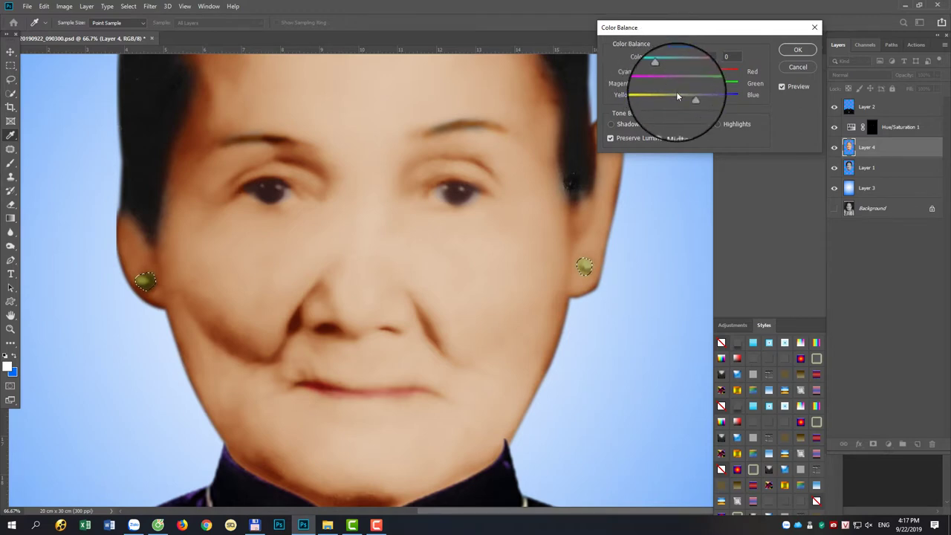
pyautogui.press('Return')
pyautogui.hotkey('ctrl', '-')
pyautogui.hotkey('ctrl', '-')
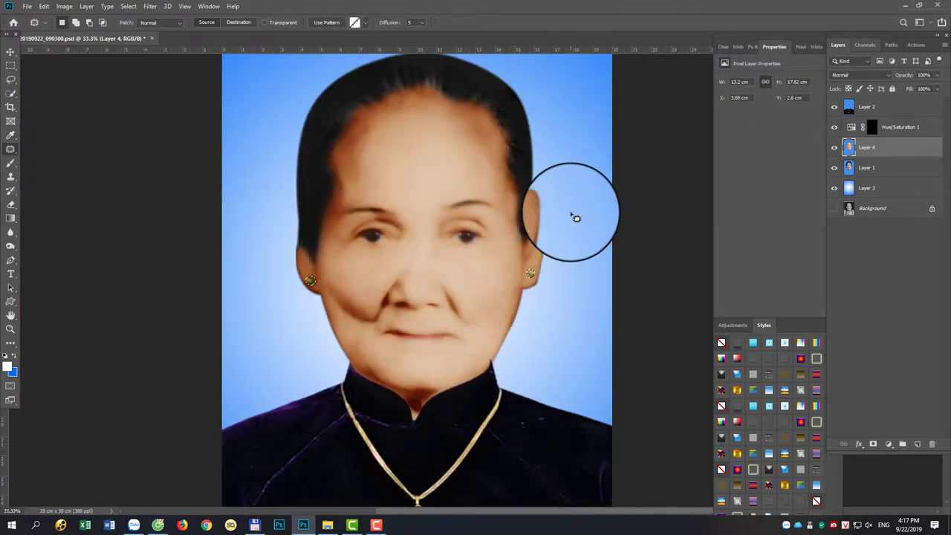
# - Erase the dark Layer 2 collar over the chin, then select Layer 4
pyautogui.hotkey('ctrl', 'z')
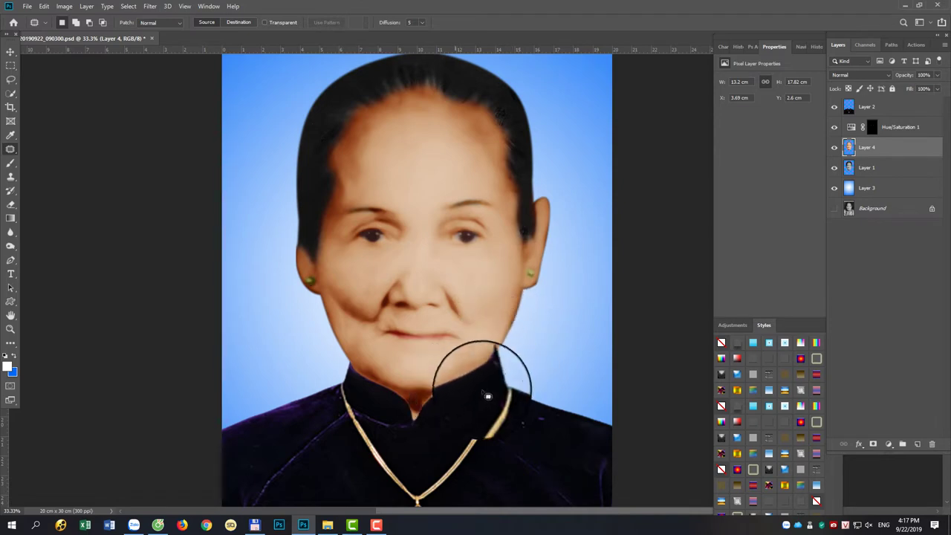
pyautogui.press('v')
pyautogui.click(490, 402)
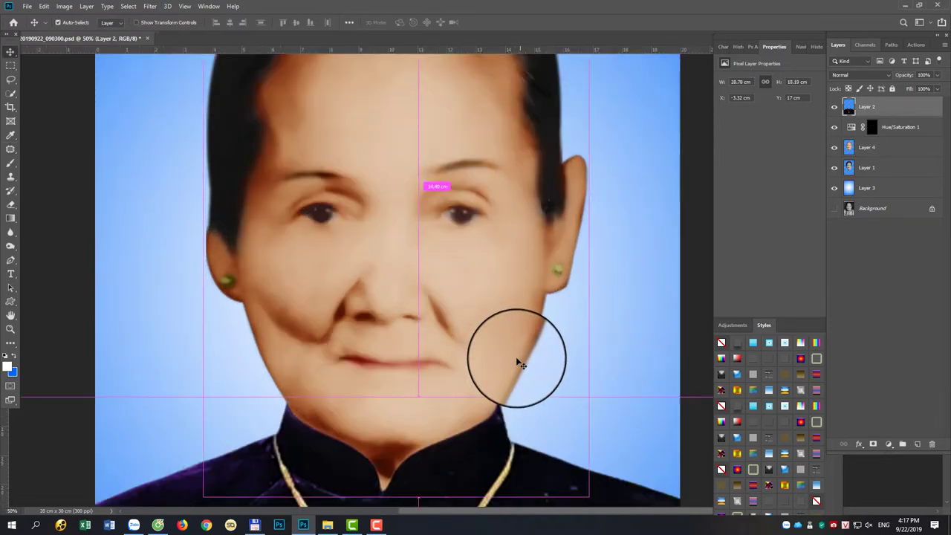
pyautogui.hotkey('ctrl', '+')
pyautogui.hotkey('ctrl', '+')
pyautogui.press('e')
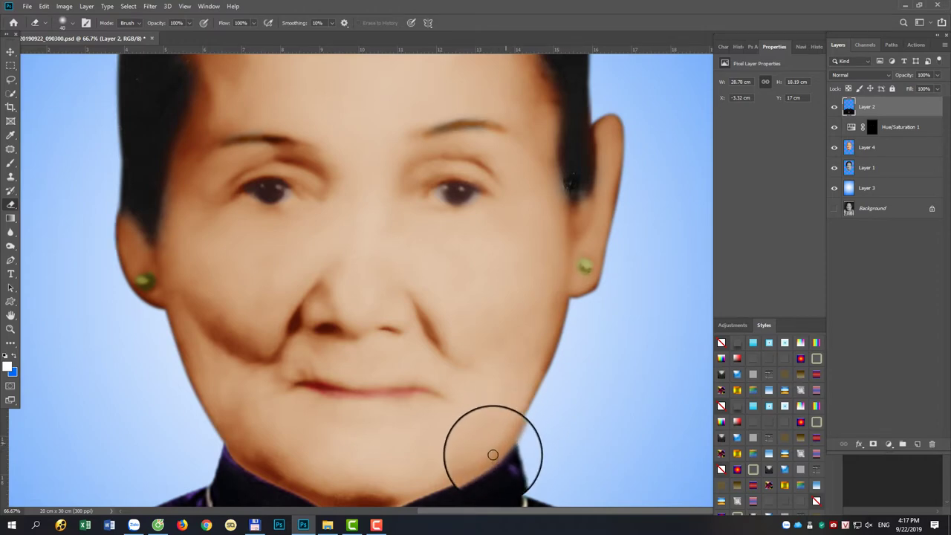
pyautogui.hotkey('ctrl', '+')
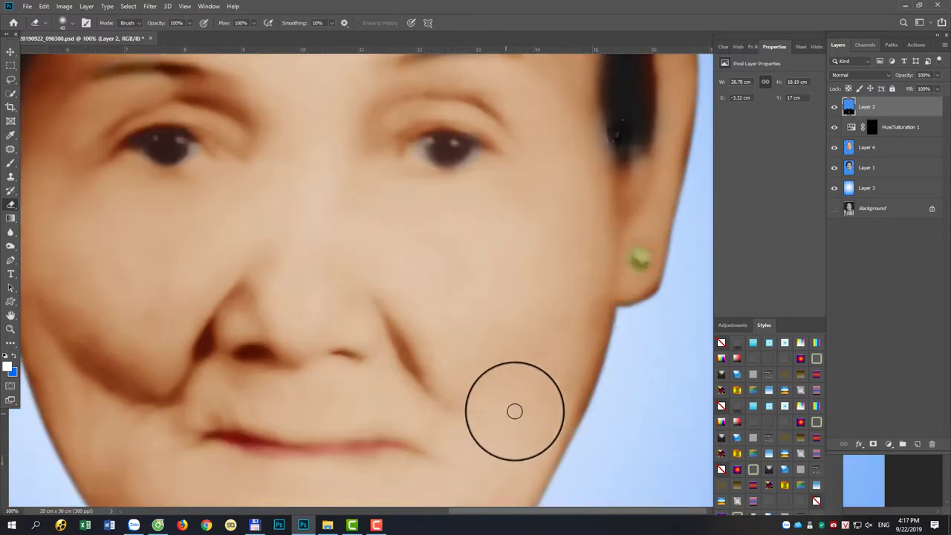
pyautogui.hotkey('ctrl', '-')
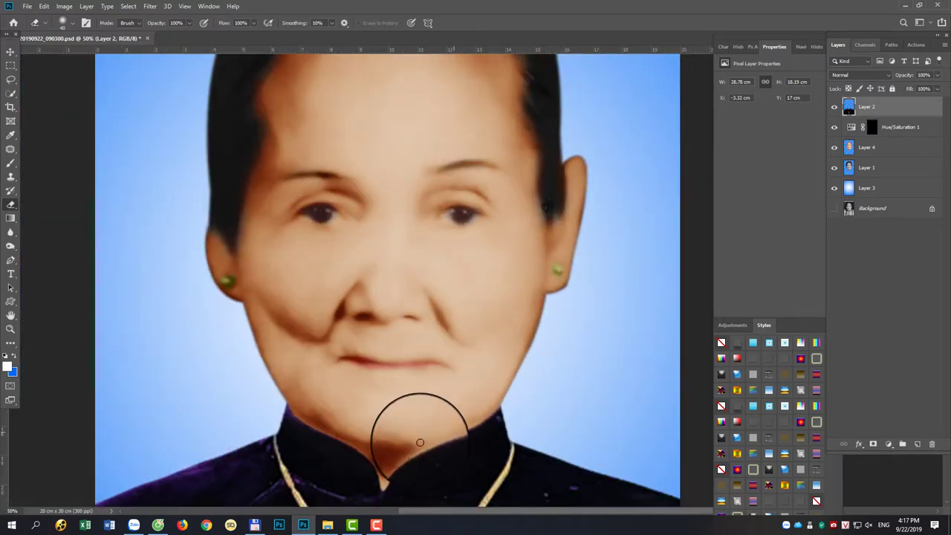
pyautogui.click(895, 148)
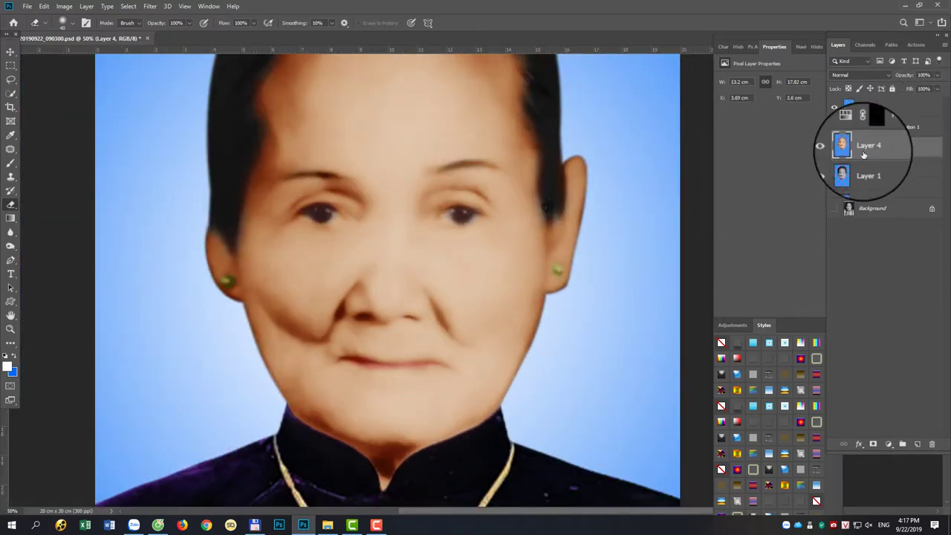
# - Lock Layer 4 and set up the Clone Stamp tool at 23% opacity
pyautogui.click(848, 90)
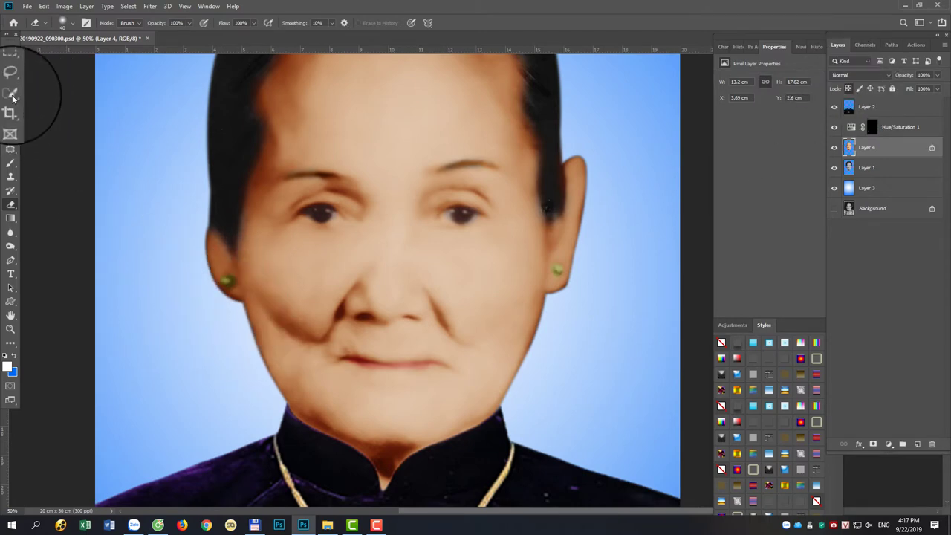
pyautogui.press('s')
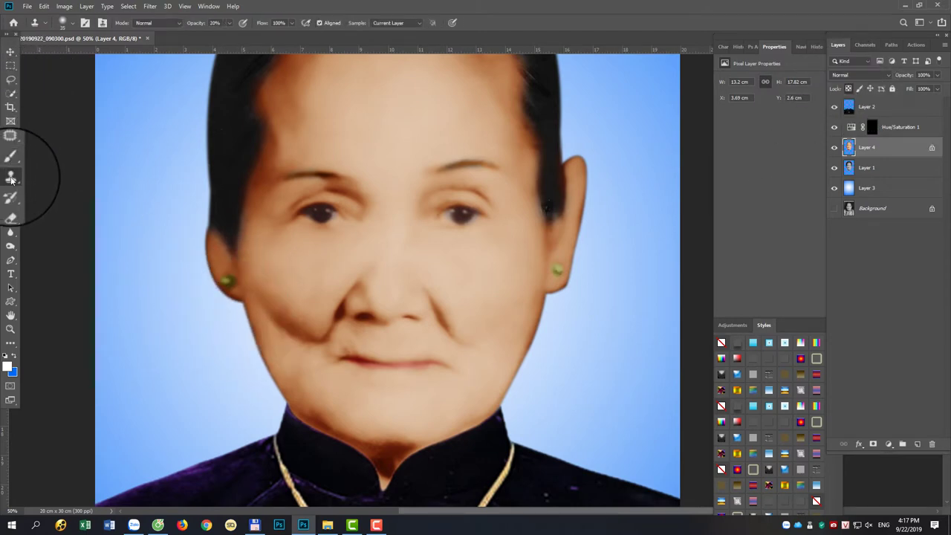
pyautogui.rightClick(11, 180)
pyautogui.click(58, 172)
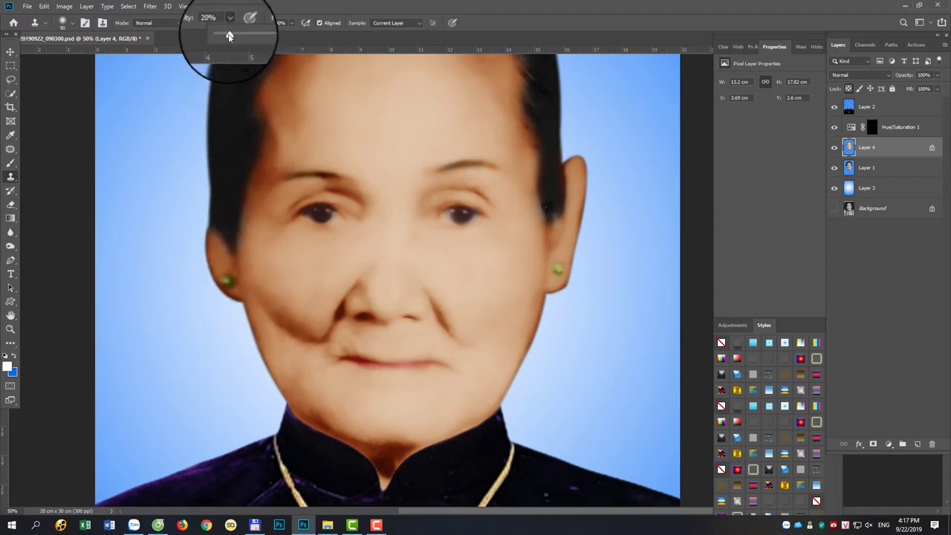
pyautogui.moveTo(231, 35); pyautogui.dragTo(229, 35)
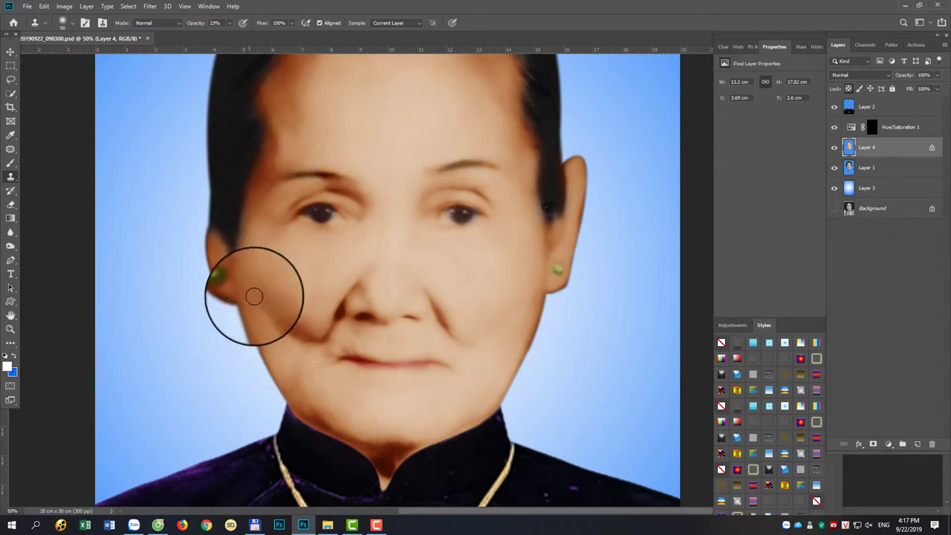
# - Clone skin tone over the left cheek, undo the right-ear strokes, and select Layer 1
pyautogui.moveTo(248, 305)
pyautogui.mouseDown()
pyautogui.moveTo(262, 328)
pyautogui.moveTo(261, 376)
pyautogui.moveTo(263, 307)
pyautogui.moveTo(250, 331)
pyautogui.moveTo(267, 374)
pyautogui.moveTo(278, 374)
pyautogui.moveTo(254, 329)
pyautogui.moveTo(251, 356)
pyautogui.mouseUp()
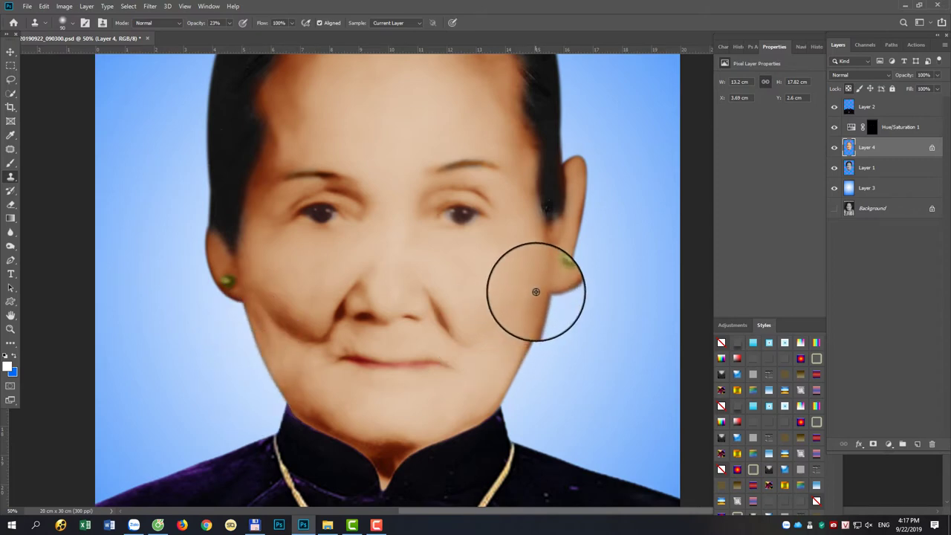
pyautogui.moveTo(528, 356)
pyautogui.mouseDown()
pyautogui.moveTo(531, 298)
pyautogui.moveTo(573, 270)
pyautogui.moveTo(584, 180)
pyautogui.moveTo(583, 235)
pyautogui.moveTo(546, 294)
pyautogui.mouseUp()
pyautogui.hotkey('ctrl', 'z')
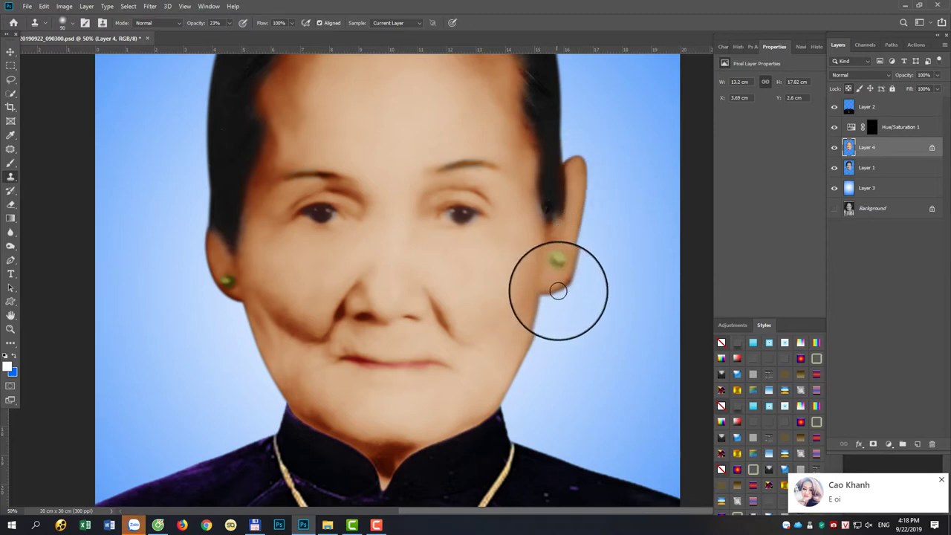
pyautogui.hotkey('ctrl', 'z')
pyautogui.click(866, 168)
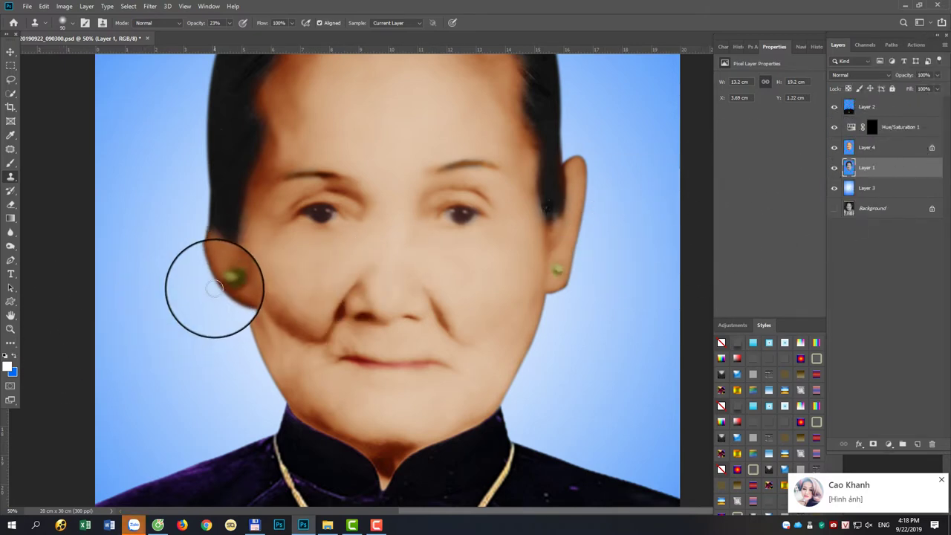
# - Erase stray Layer 1 skin around the left ear and jaw to reveal the green earrings
pyautogui.press('e')
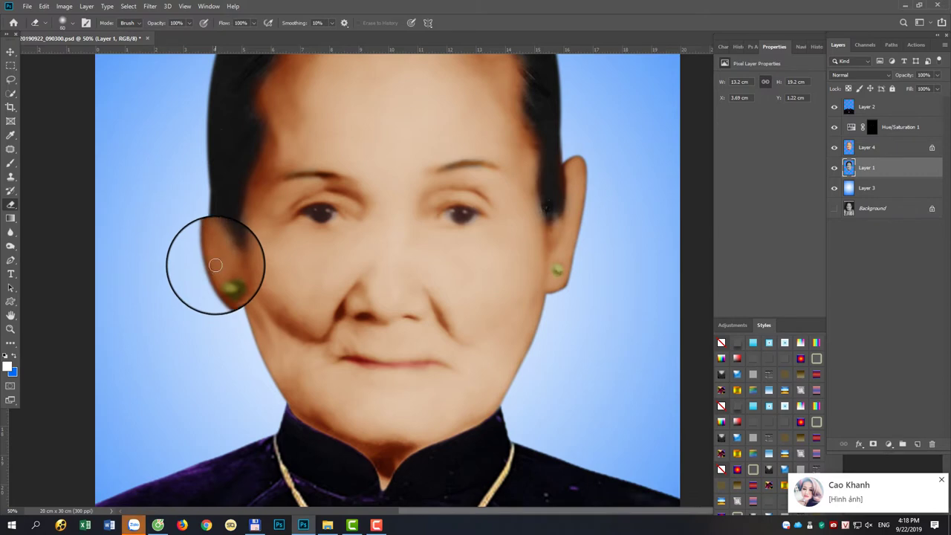
pyautogui.moveTo(250, 317); pyautogui.dragTo(250, 331)
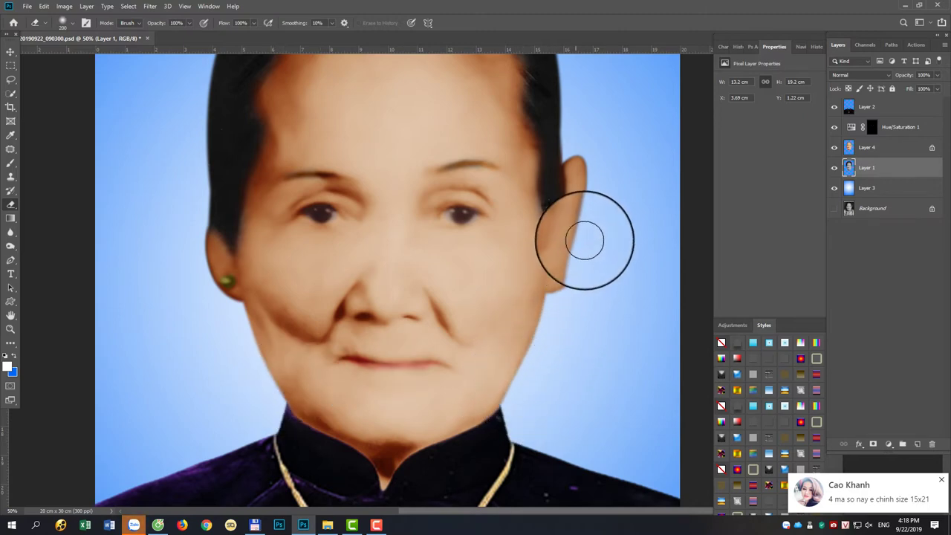
pyautogui.click(595, 151)
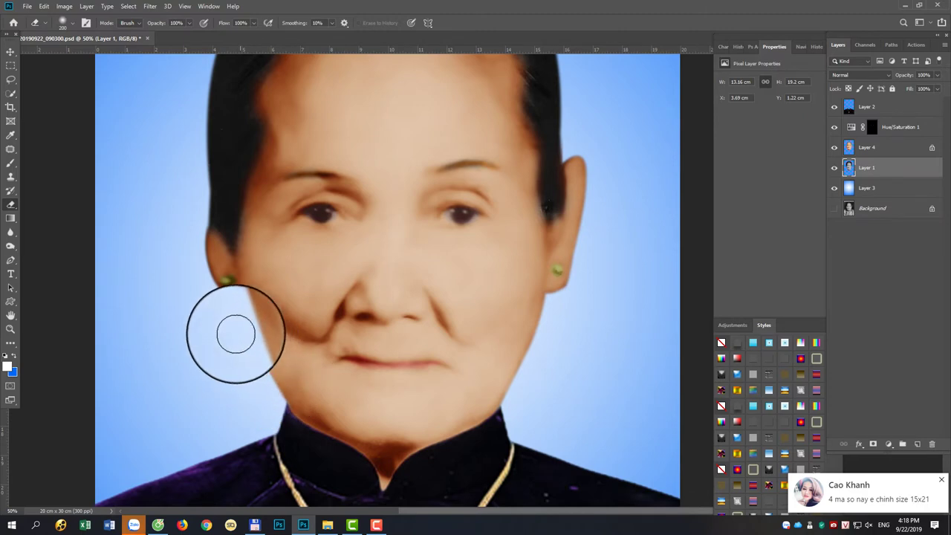
pyautogui.hotkey('ctrl', '-')
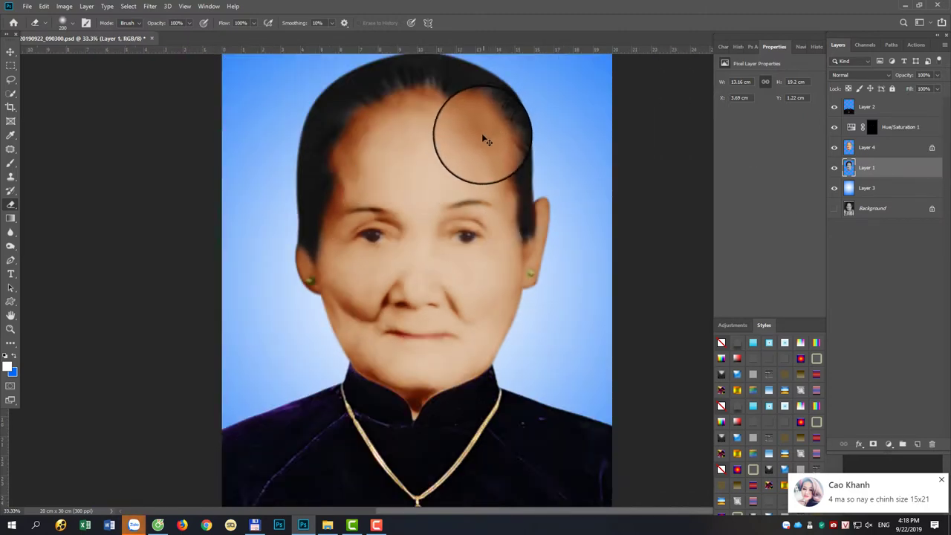
pyautogui.click(867, 147)
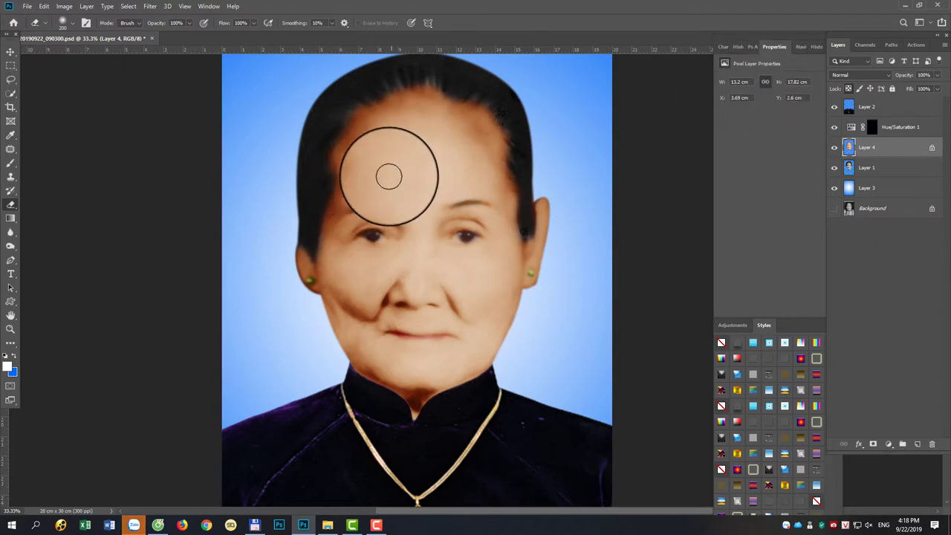
# - Lasso the forehead and hairline and set Selective Color Reds Black to -41
pyautogui.press('l')
pyautogui.moveTo(313, 254)
pyautogui.mouseDown()
pyautogui.moveTo(325, 126)
pyautogui.moveTo(313, 255)
pyautogui.mouseUp()
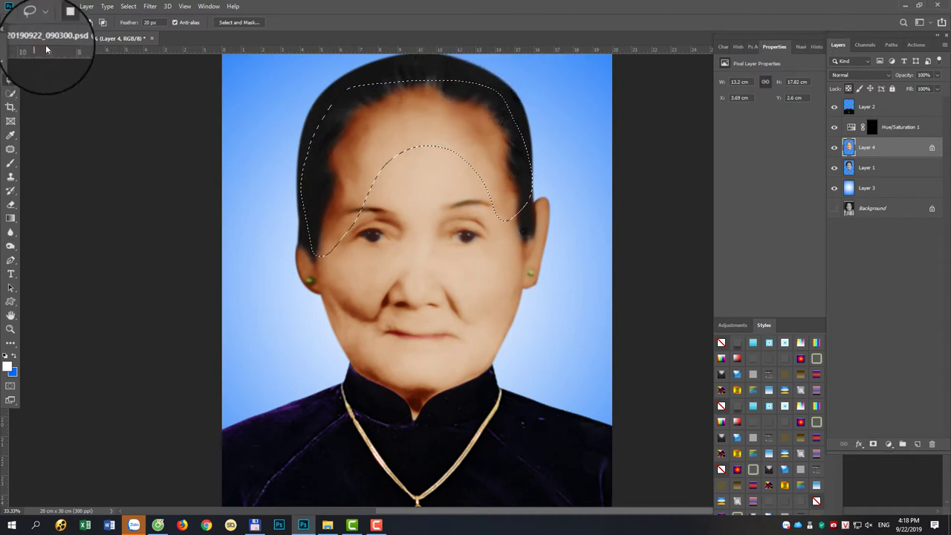
pyautogui.click(128, 7)
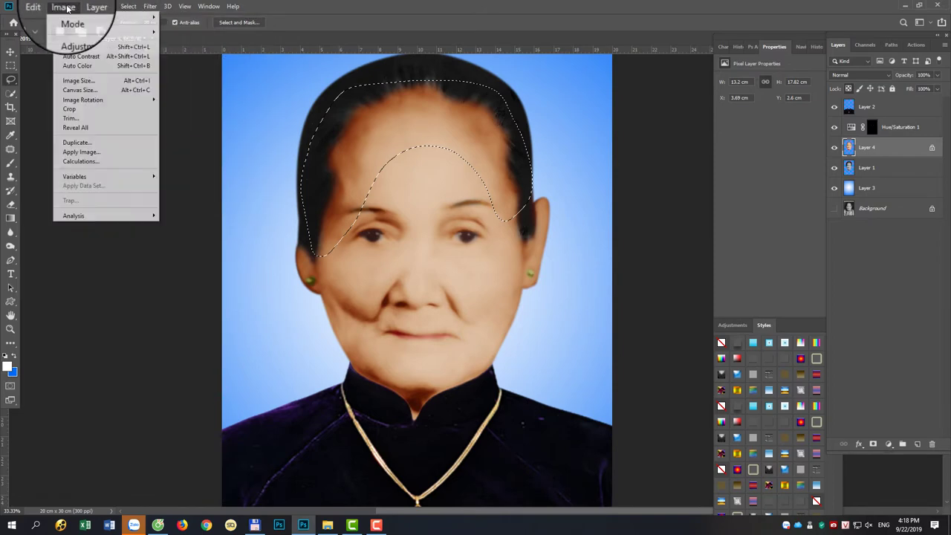
pyautogui.moveTo(79, 32)
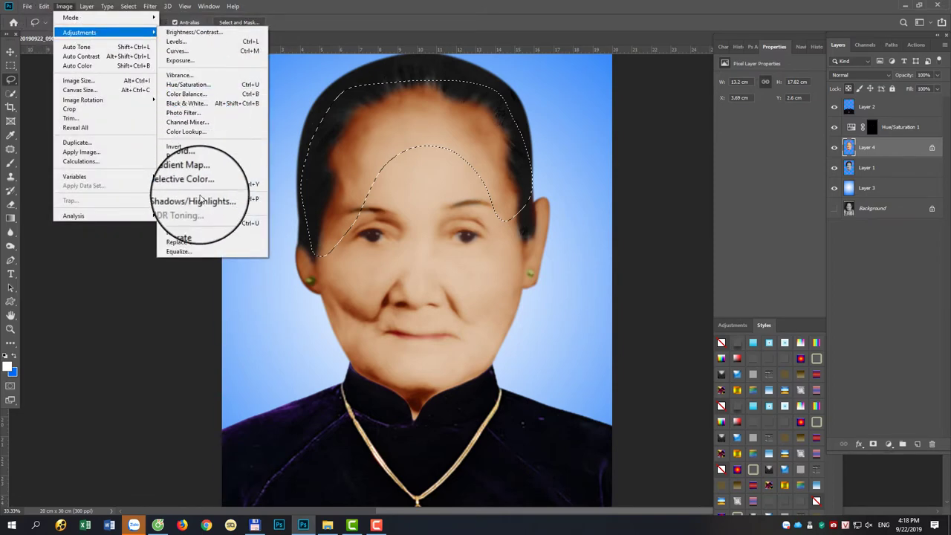
pyautogui.click(196, 188)
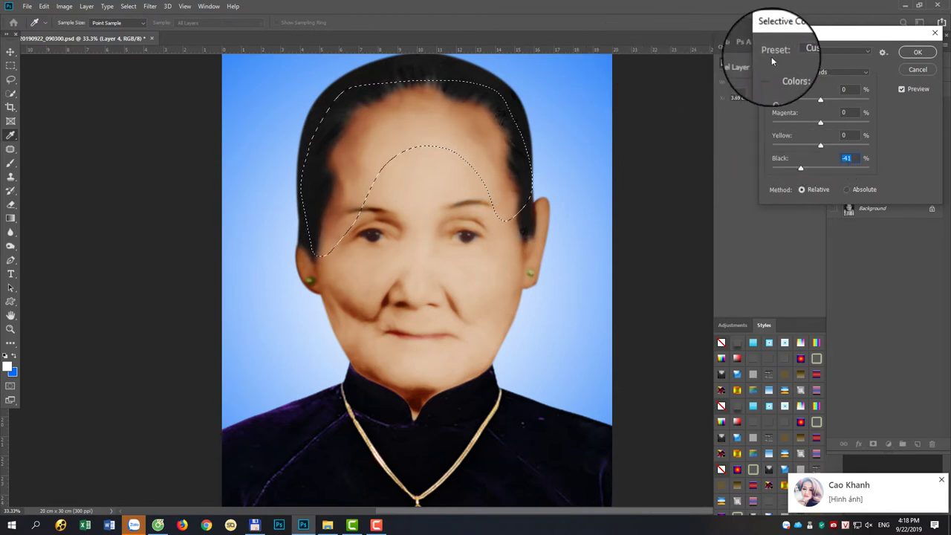
pyautogui.press('Return')
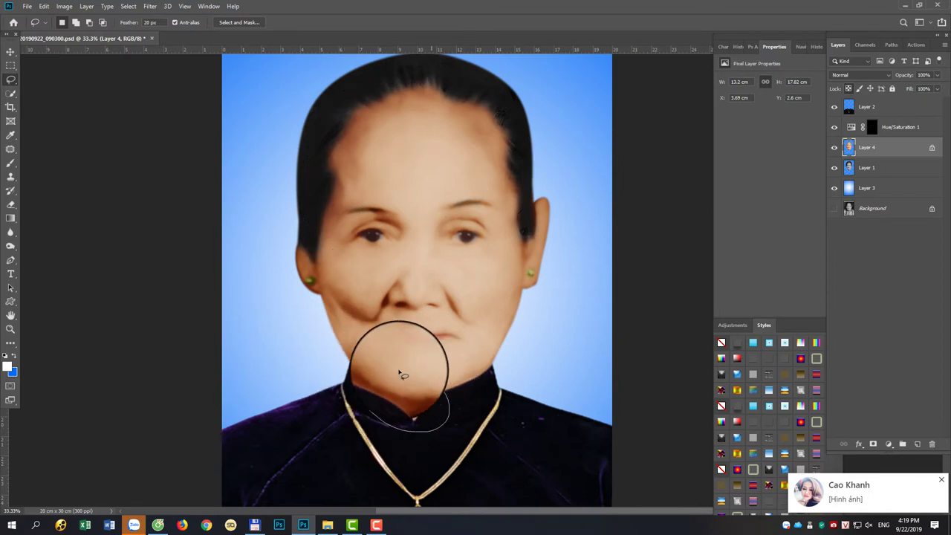
# - Lasso the chin and neck and apply a Selective Color adjustment to them
pyautogui.moveTo(399, 374); pyautogui.dragTo(342, 351)
pyautogui.click(64, 9)
pyautogui.click(290, 89)
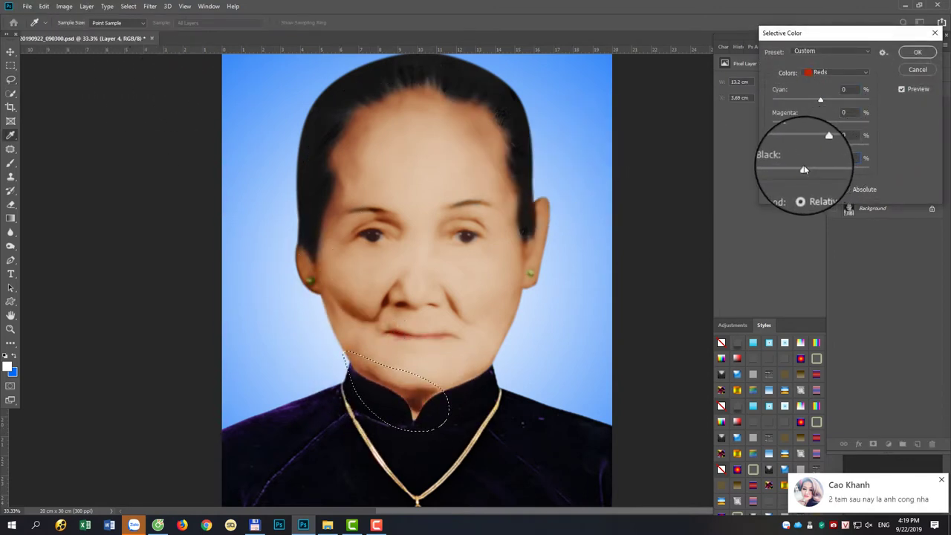
pyautogui.press('Escape')
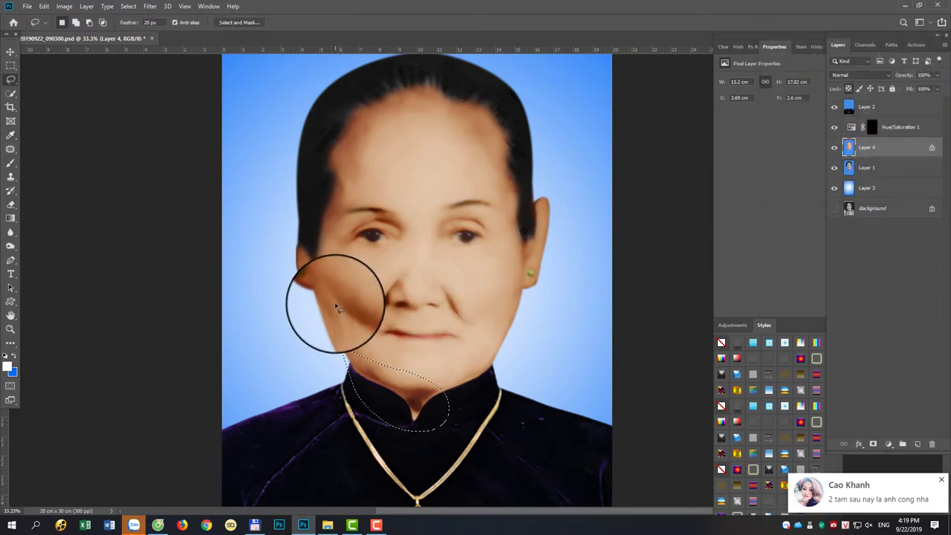
# - Feather a lasso around the left cheek and nose and lift it with Curves (94 to 111)
pyautogui.moveTo(329, 305); pyautogui.dragTo(352, 248)
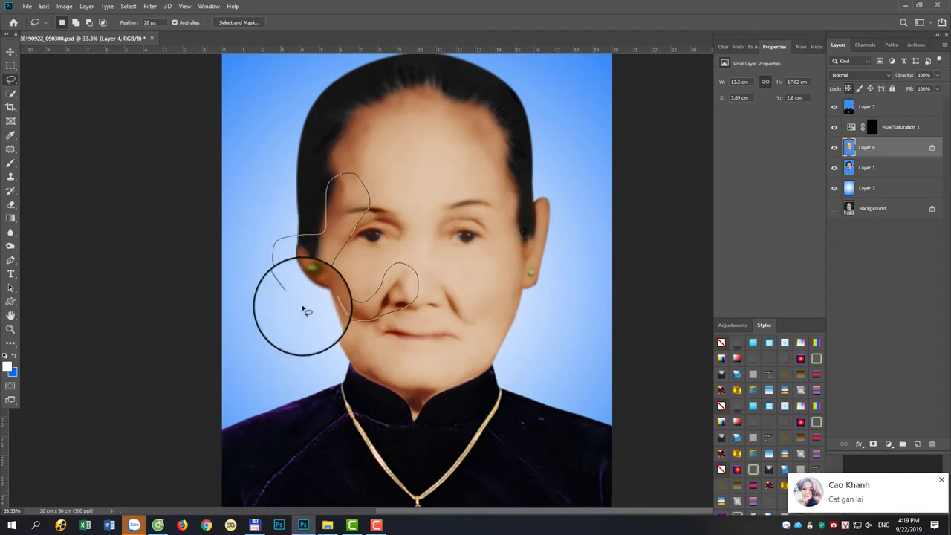
pyautogui.moveTo(352, 248); pyautogui.dragTo(367, 315)
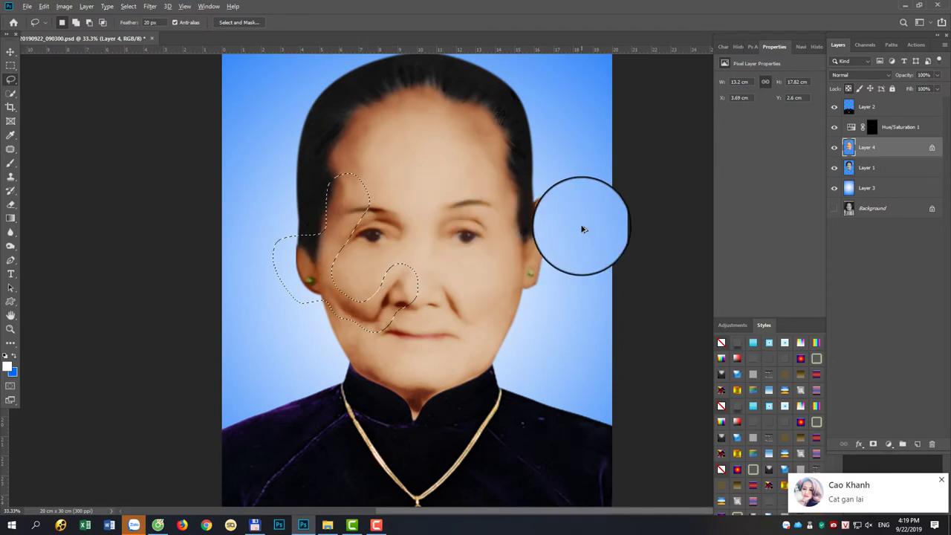
pyautogui.hotkey('shift', 'F6')
pyautogui.press('Return')
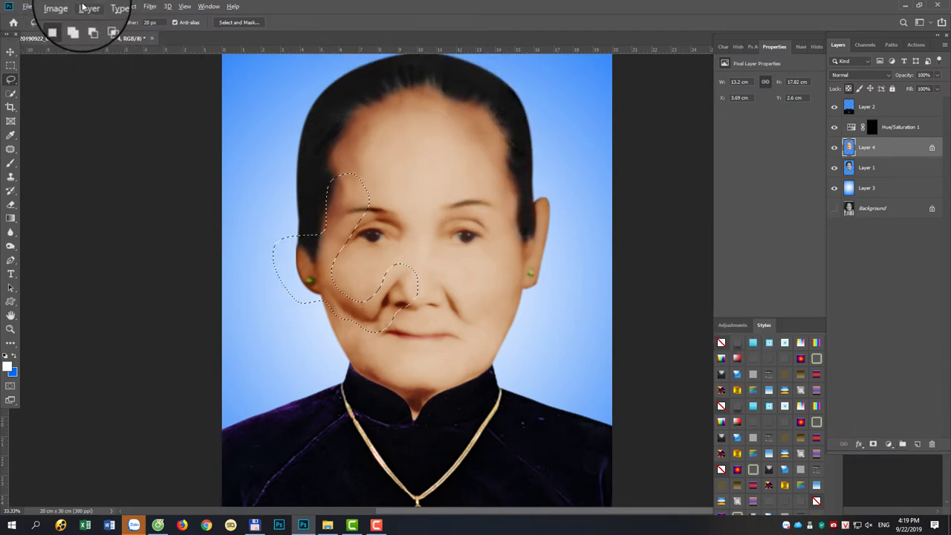
pyautogui.click(64, 6)
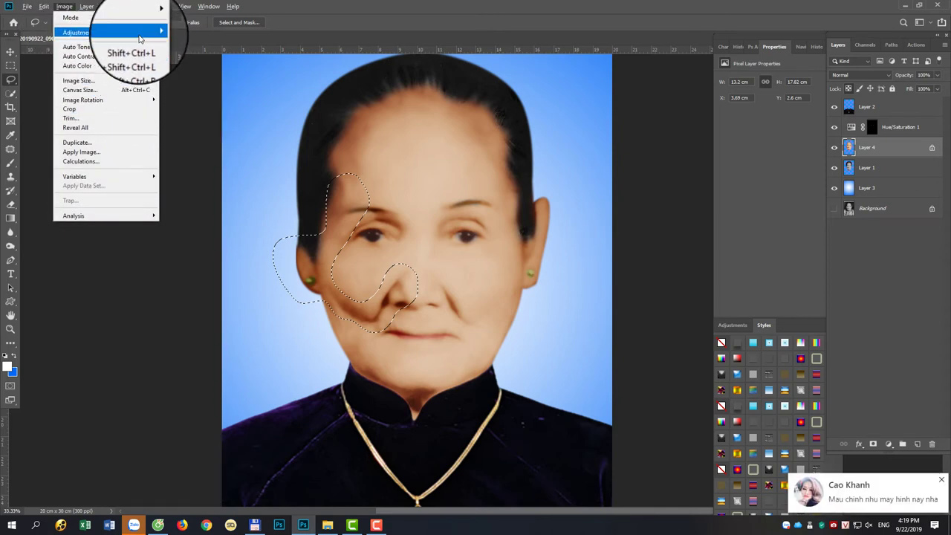
pyautogui.moveTo(80, 32)
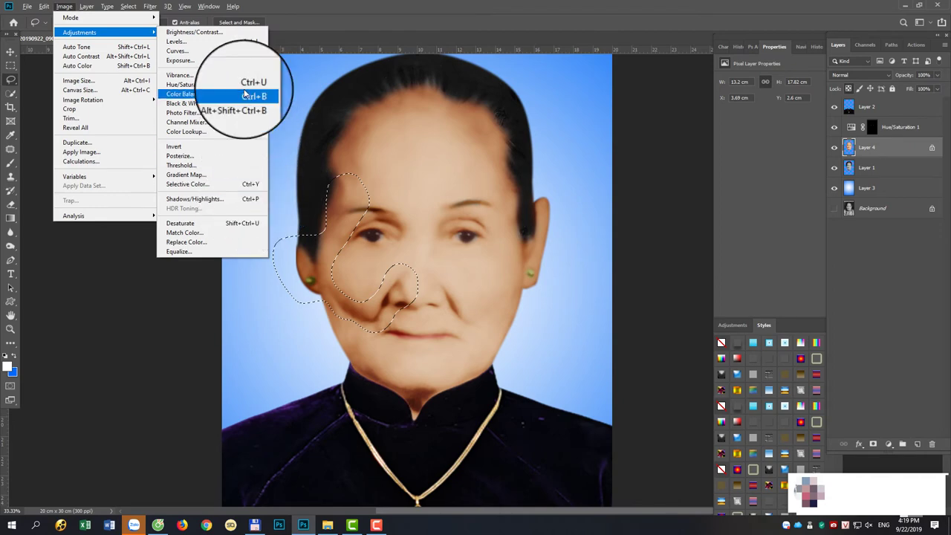
pyautogui.click(248, 51)
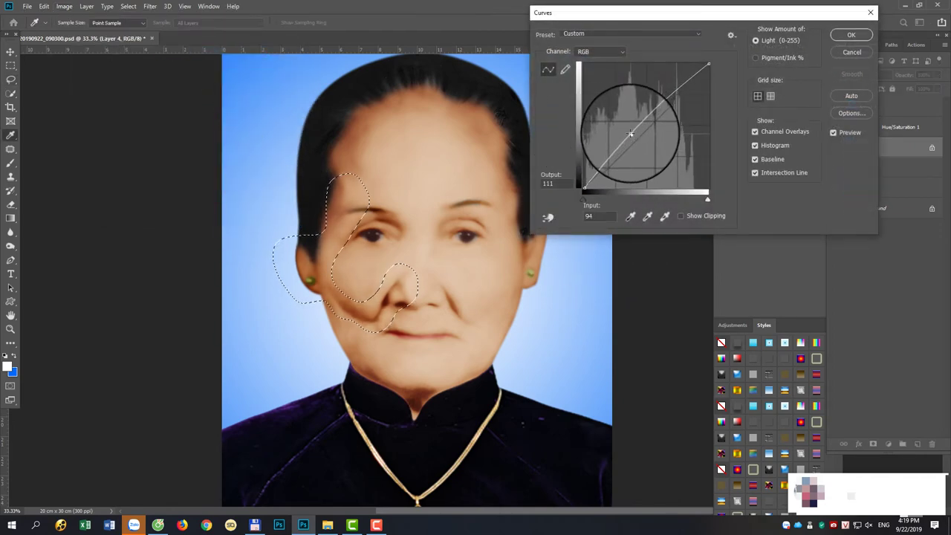
pyautogui.press('Return')
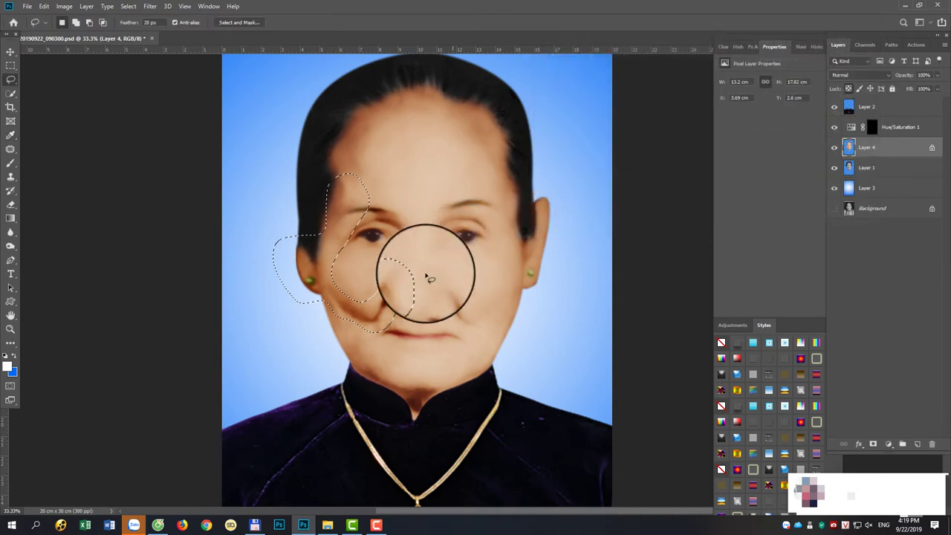
pyautogui.hotkey('ctrl', 'd')
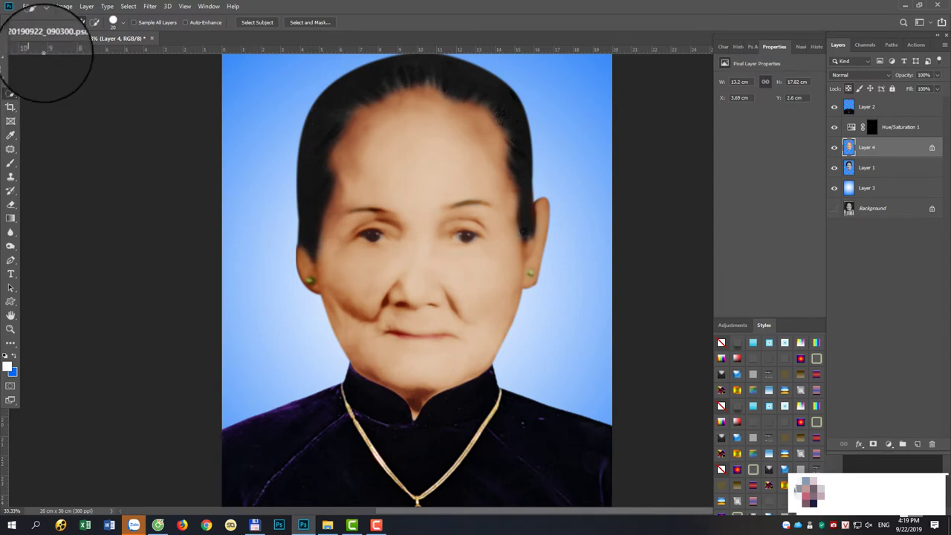
# - Make a colour-based selection of the skin and feather it by 20 px
pyautogui.click(9, 95)
pyautogui.rightClick(12, 97)
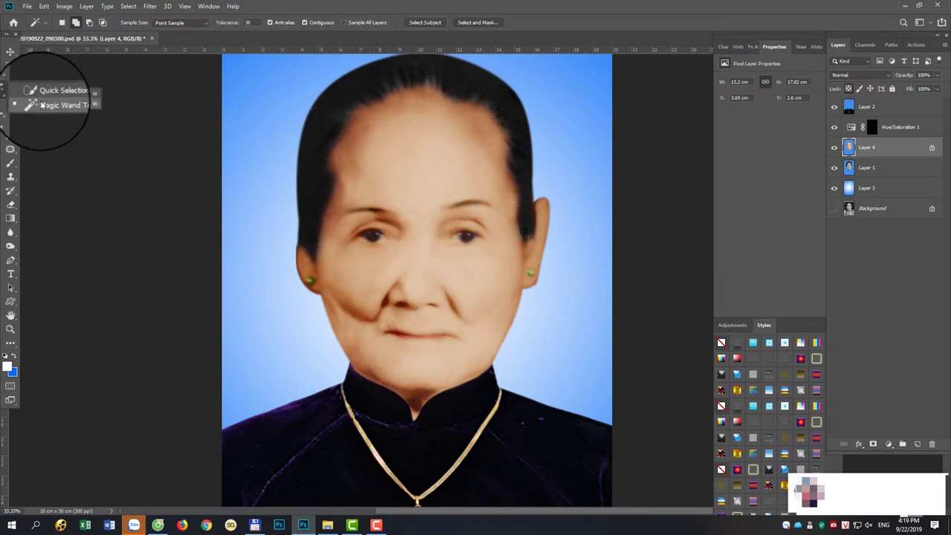
pyautogui.click(52, 110)
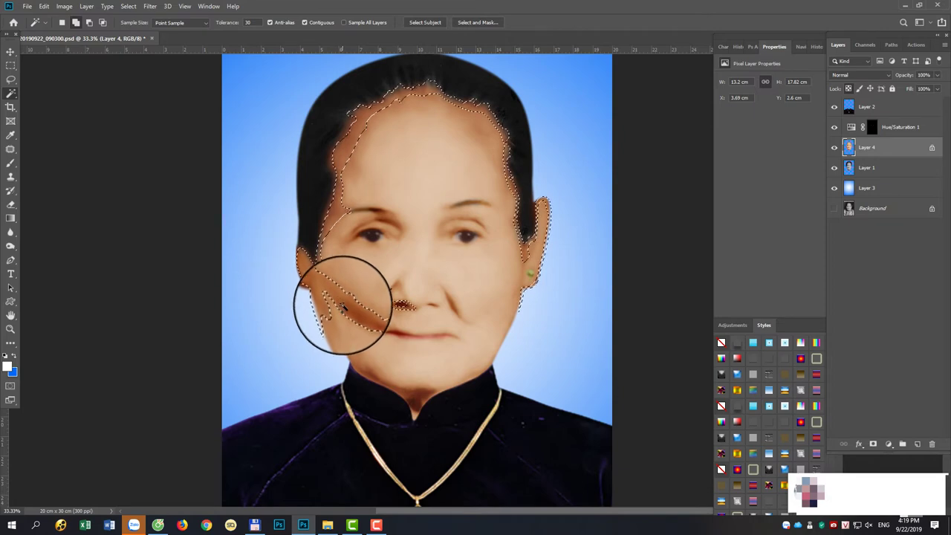
pyautogui.hotkey('shift', 'F6')
pyautogui.write('20')
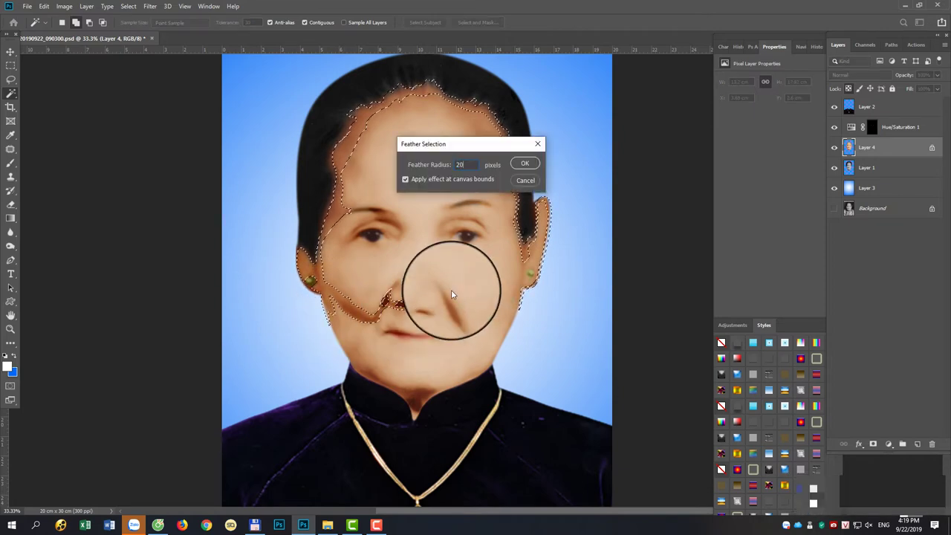
pyautogui.press('Return')
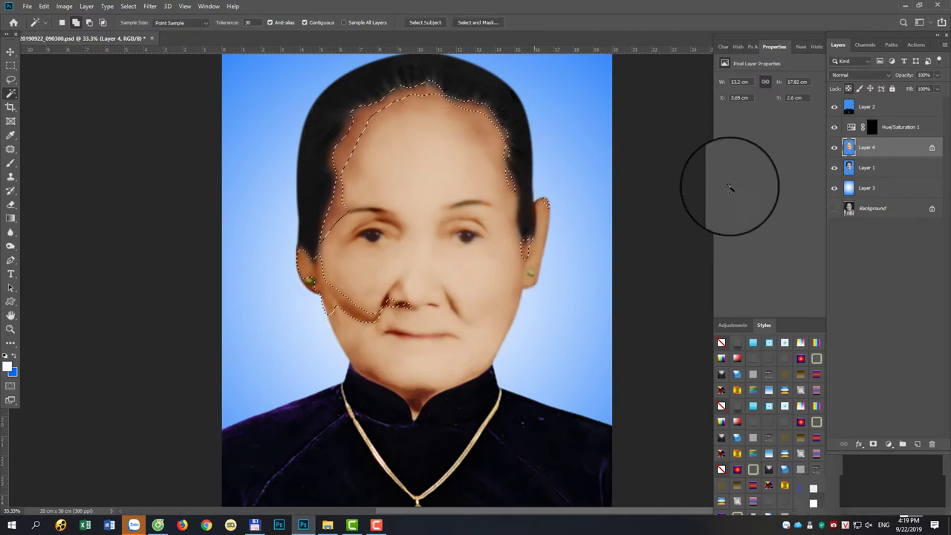
# - Add a Levels adjustment layer with midtones at 1.31 and collapse the floating panels
pyautogui.click(854, 444)
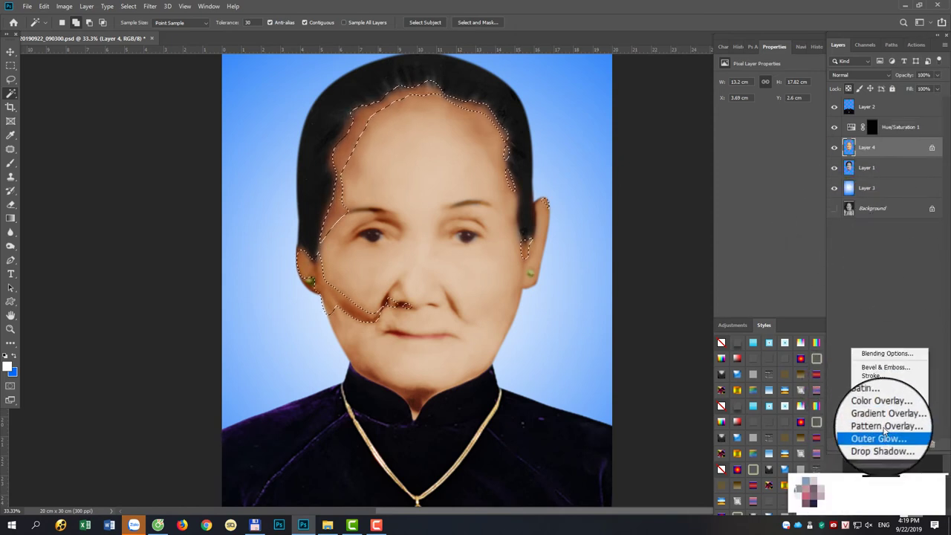
pyautogui.click(897, 464)
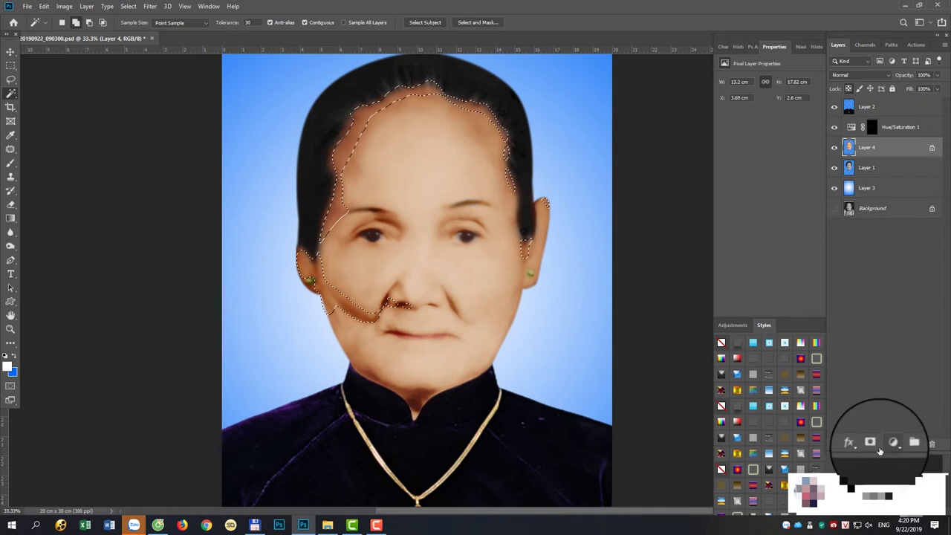
pyautogui.click(894, 449)
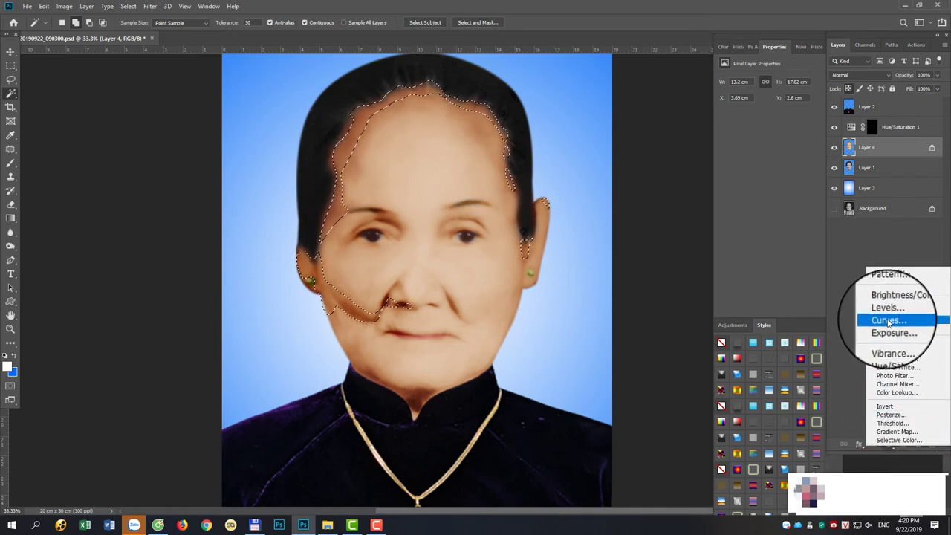
pyautogui.click(886, 312)
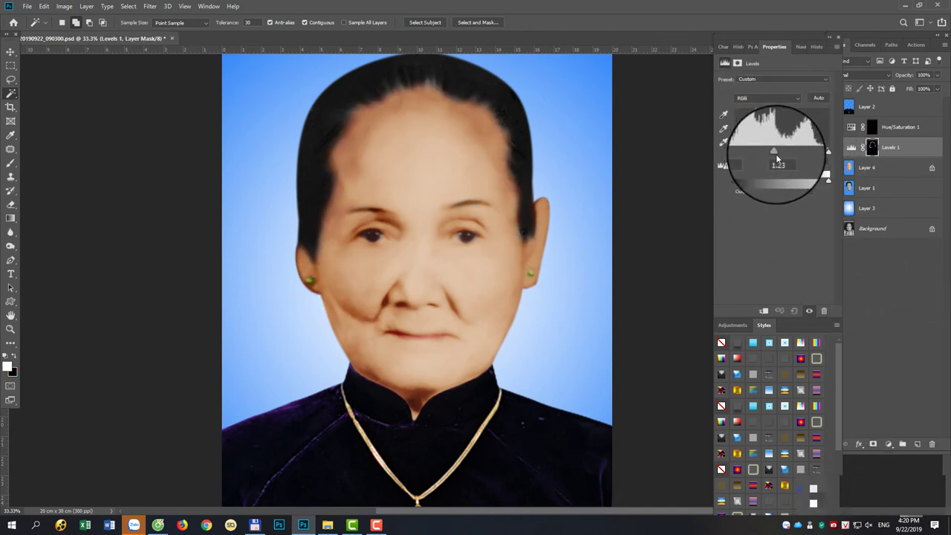
pyautogui.moveTo(786, 151); pyautogui.dragTo(773, 155)
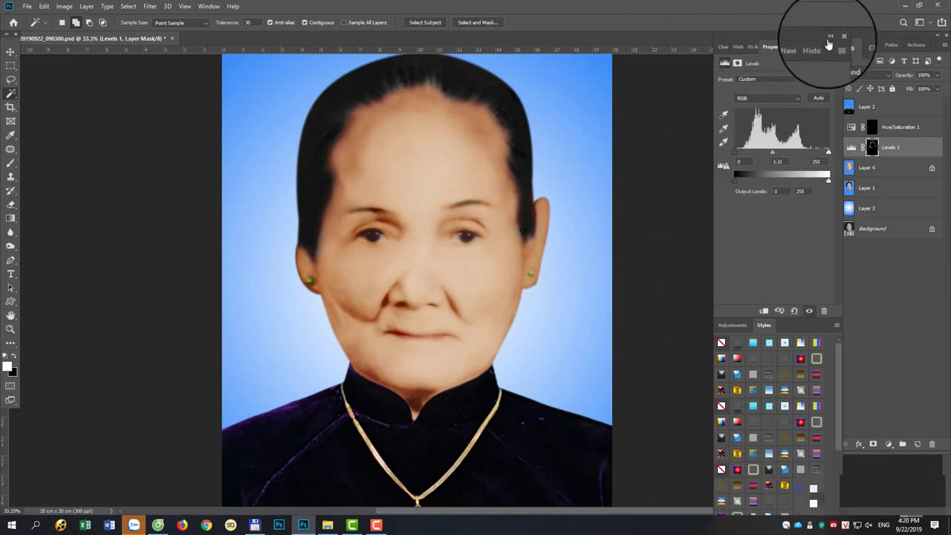
pyautogui.moveTo(829, 38); pyautogui.dragTo(827, 33)
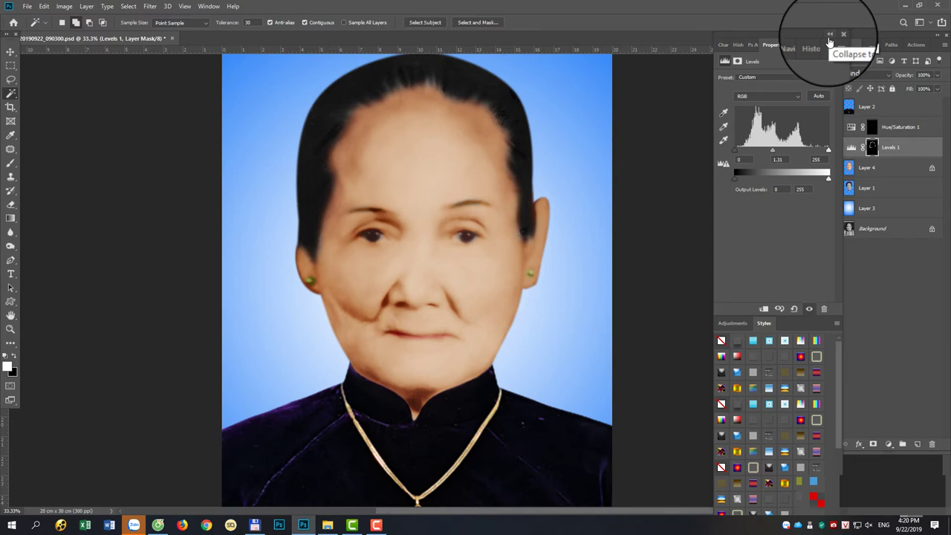
pyautogui.click(829, 37)
pyautogui.hotkey('ctrl', '-')
pyautogui.hotkey('ctrl', '-')
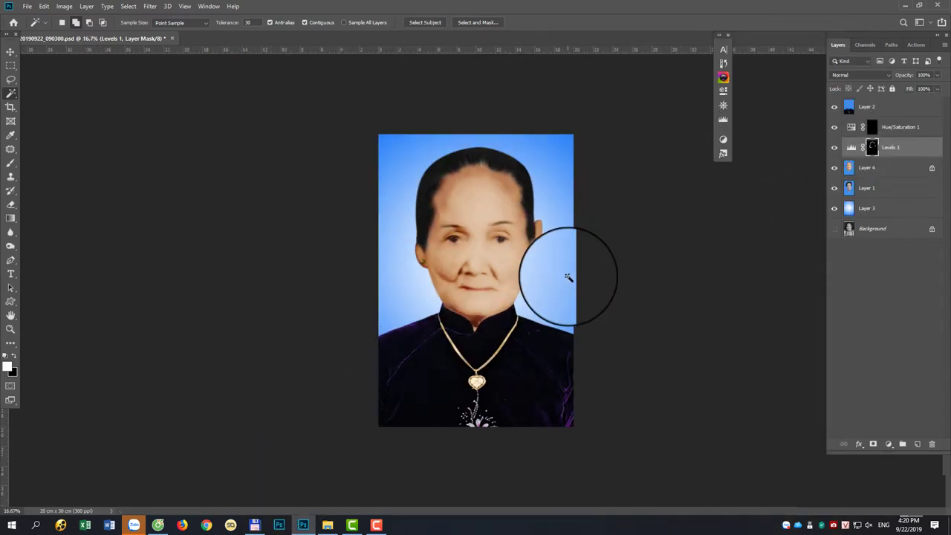
# - Add a Curves layer above Layer 4 that raises input 102 to output 118
pyautogui.click(870, 169)
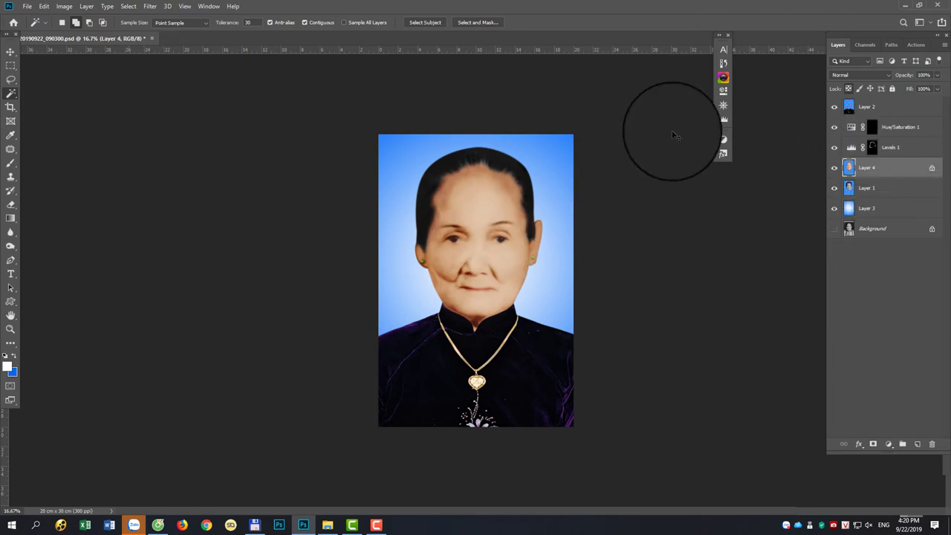
pyautogui.hotkey('ctrl', '+')
pyautogui.hotkey('ctrl', '+')
pyautogui.hotkey('ctrl', '+')
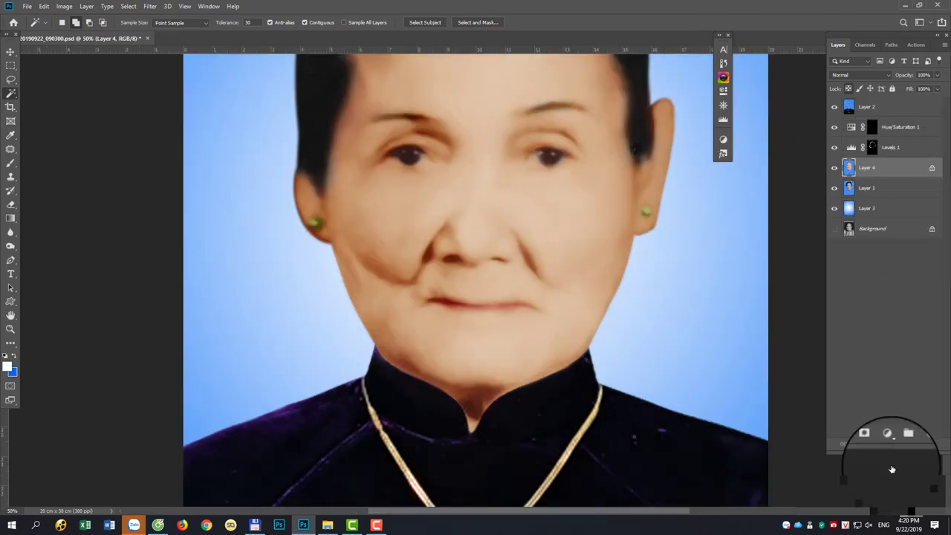
pyautogui.click(889, 445)
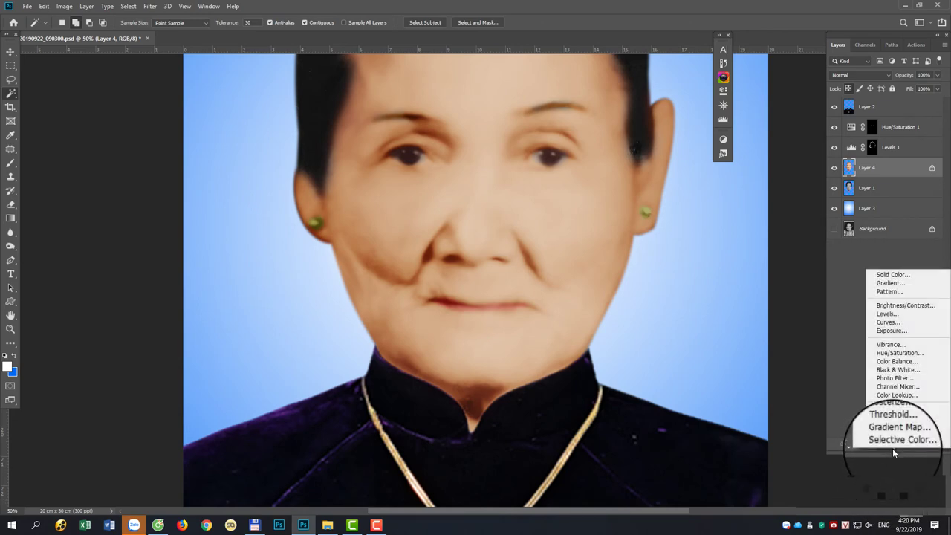
pyautogui.click(887, 318)
pyautogui.moveTo(648, 144); pyautogui.dragTo(648, 147)
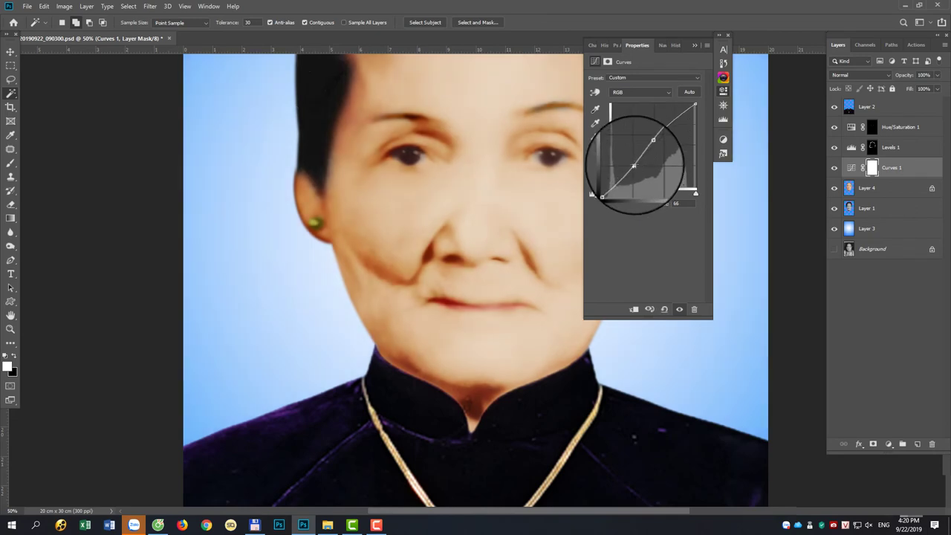
pyautogui.moveTo(634, 166); pyautogui.dragTo(527, 67)
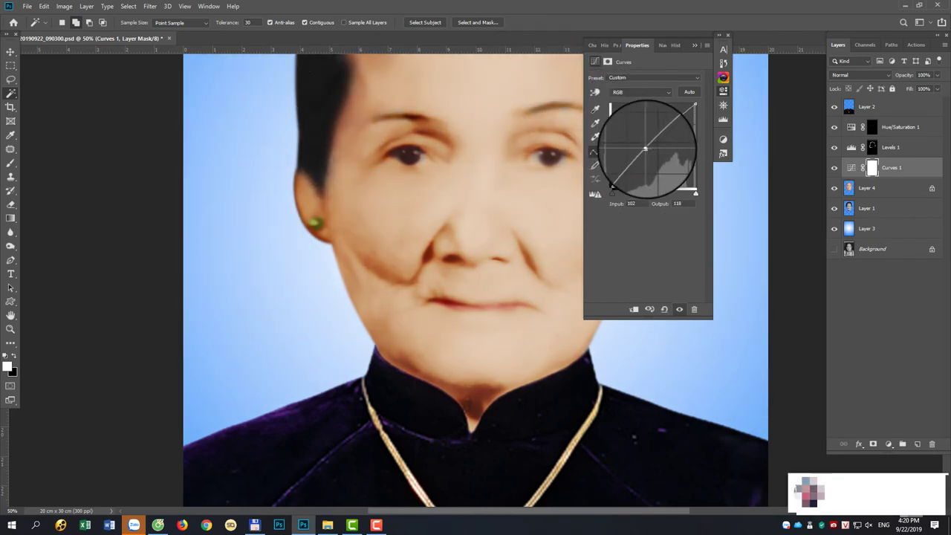
pyautogui.click(720, 37)
# - Apply Add Noise at 1.5% with Uniform distribution to Layer 4
pyautogui.click(866, 187)
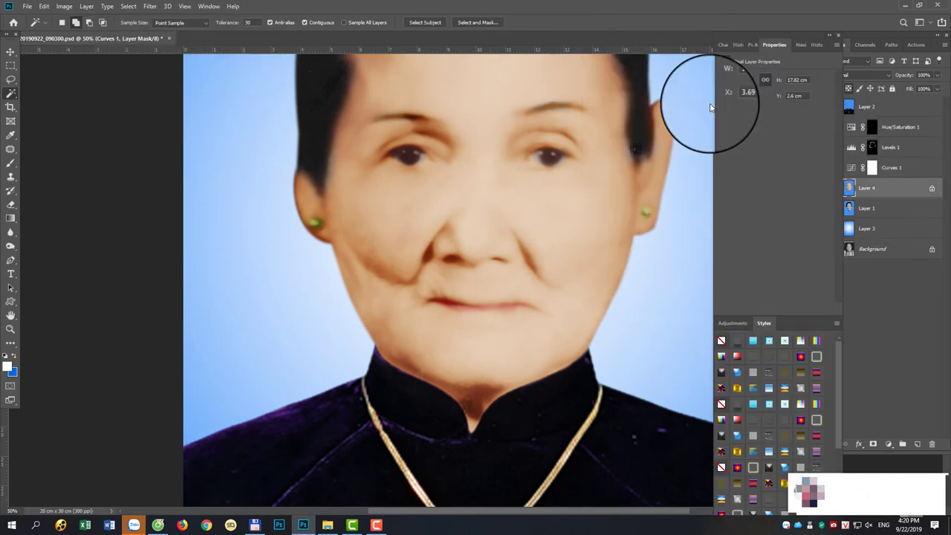
pyautogui.click(149, 6)
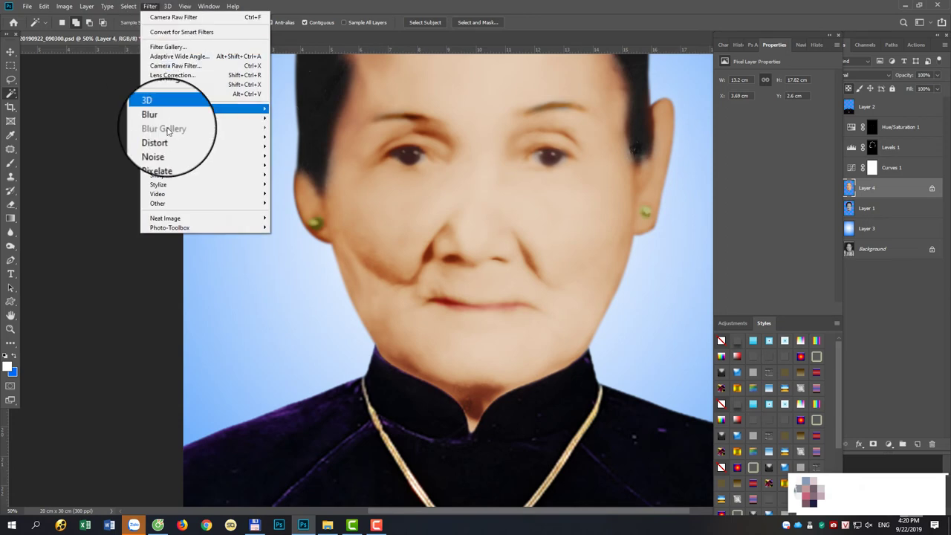
pyautogui.moveTo(153, 157)
pyautogui.click(303, 145)
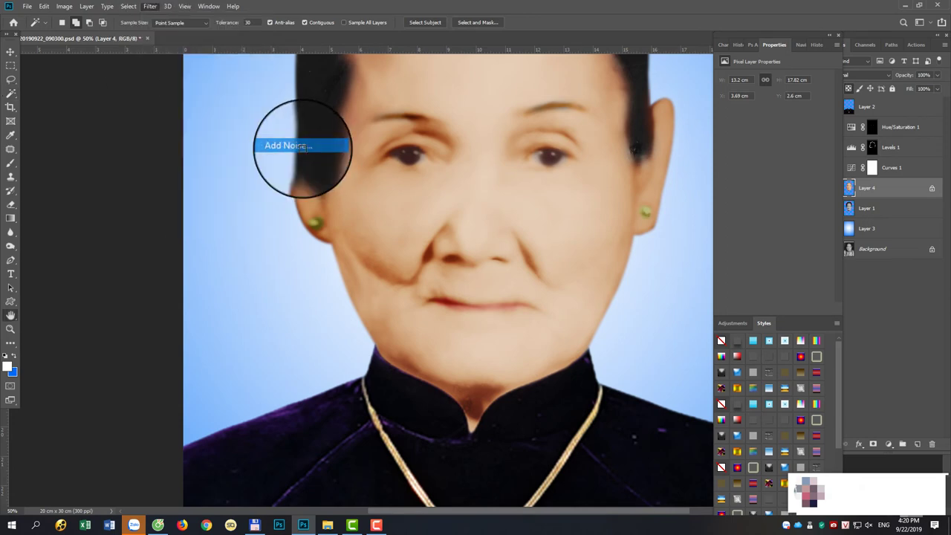
pyautogui.moveTo(463, 89); pyautogui.dragTo(682, 111)
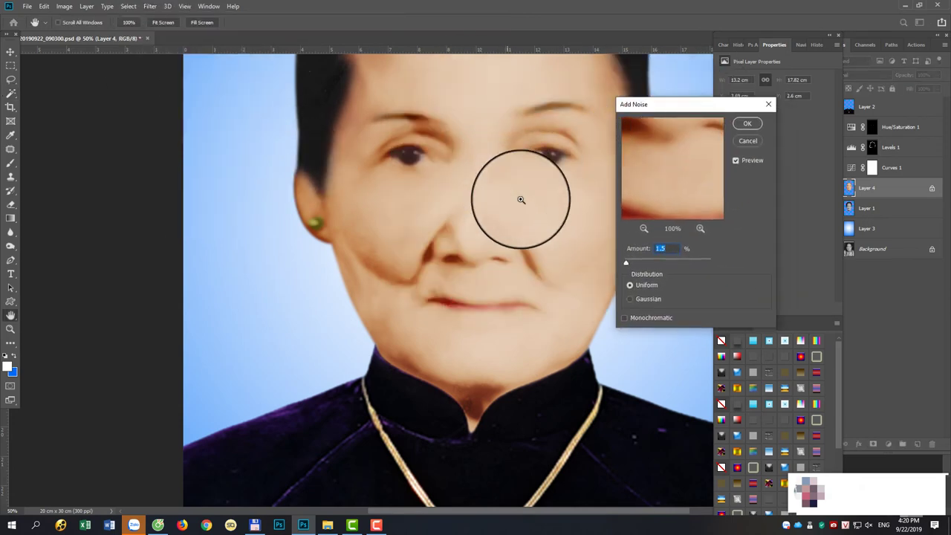
pyautogui.moveTo(699, 212); pyautogui.dragTo(677, 180)
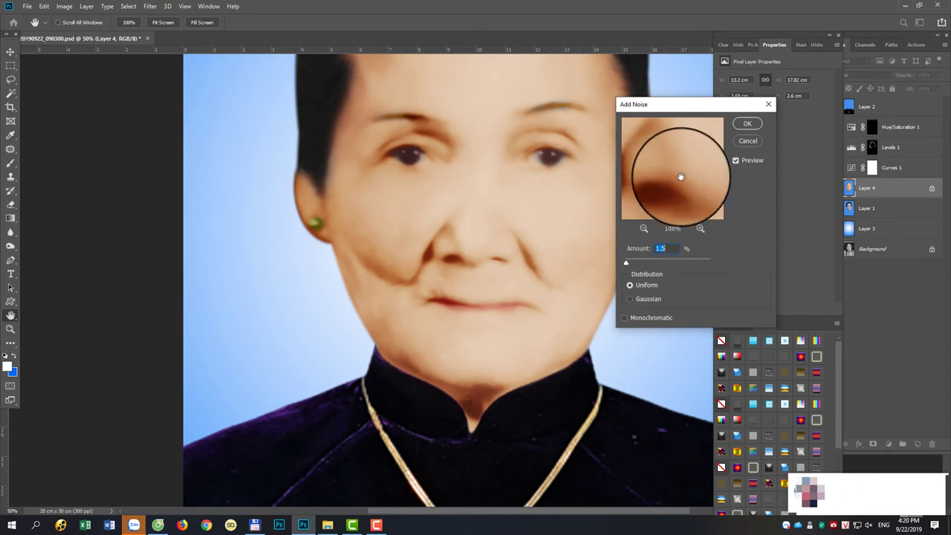
pyautogui.click(747, 123)
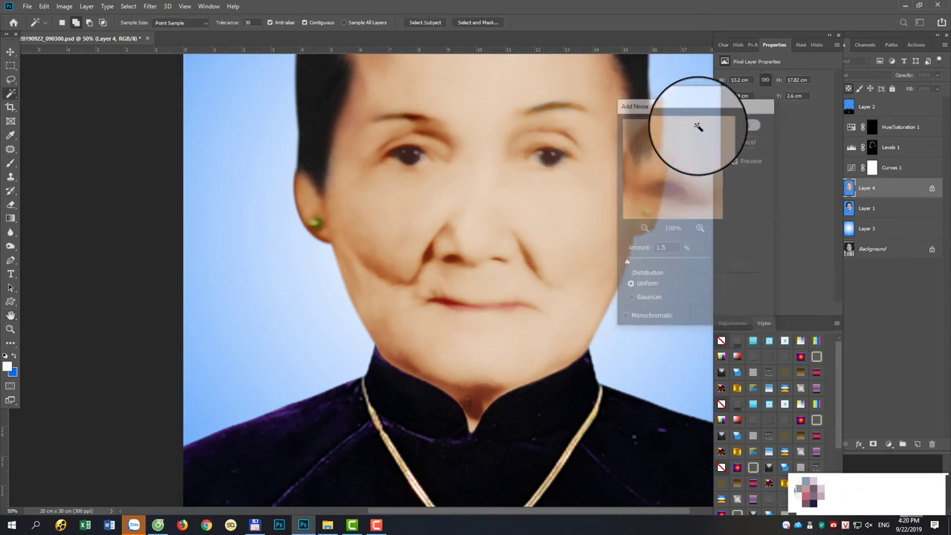
pyautogui.scroll(2, 490, 247)
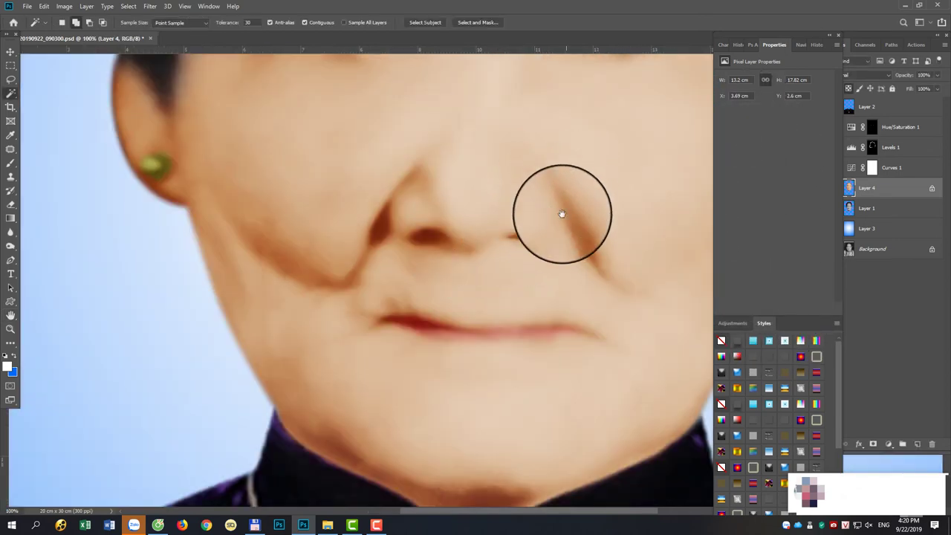
pyautogui.scroll(3, 595, 210)
pyautogui.hscroll(3, 594, 209)
pyautogui.scroll(-1, 632, 267)
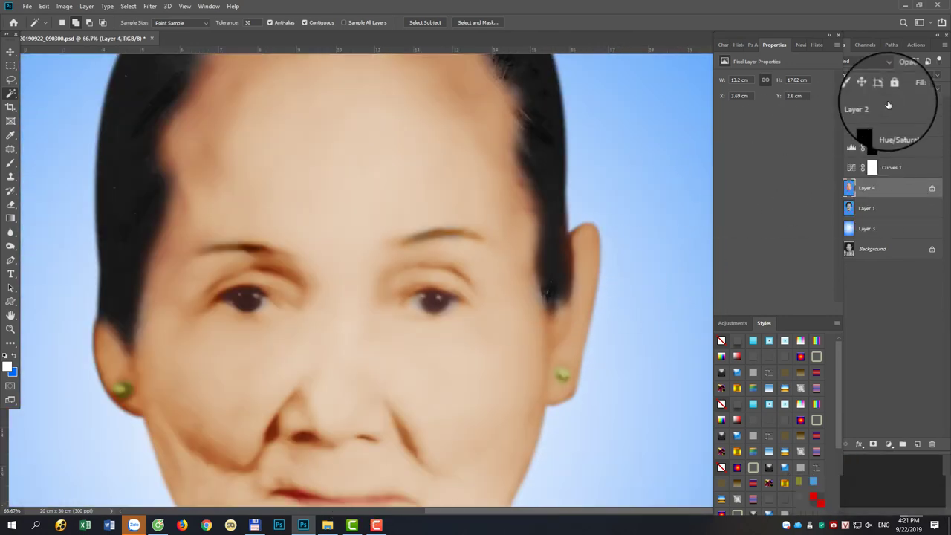
# - Clone-stamp Layer 1 skin near the right ear and the left eyebrow, undoing a dark smear
pyautogui.click(864, 208)
pyautogui.press('s')
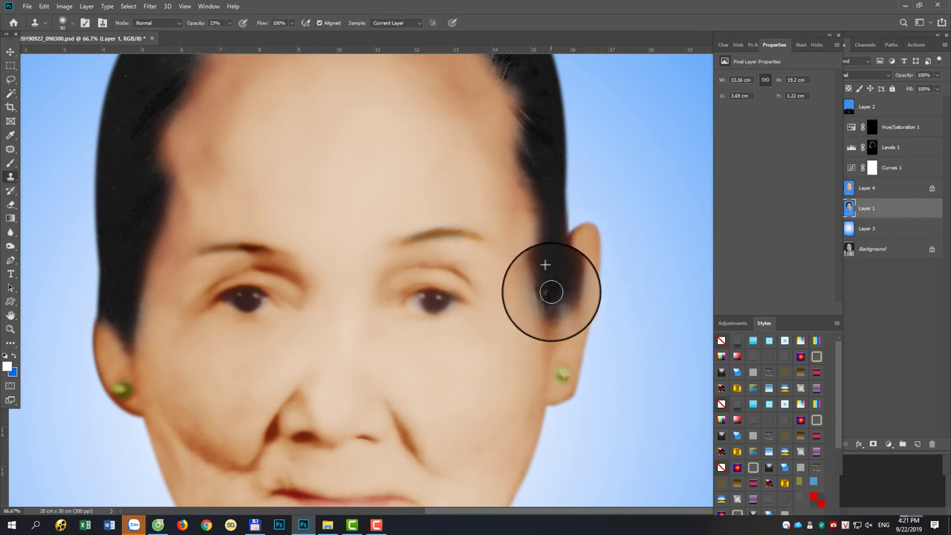
pyautogui.moveTo(551, 292); pyautogui.dragTo(550, 299)
pyautogui.hotkey('ctrl', 'z')
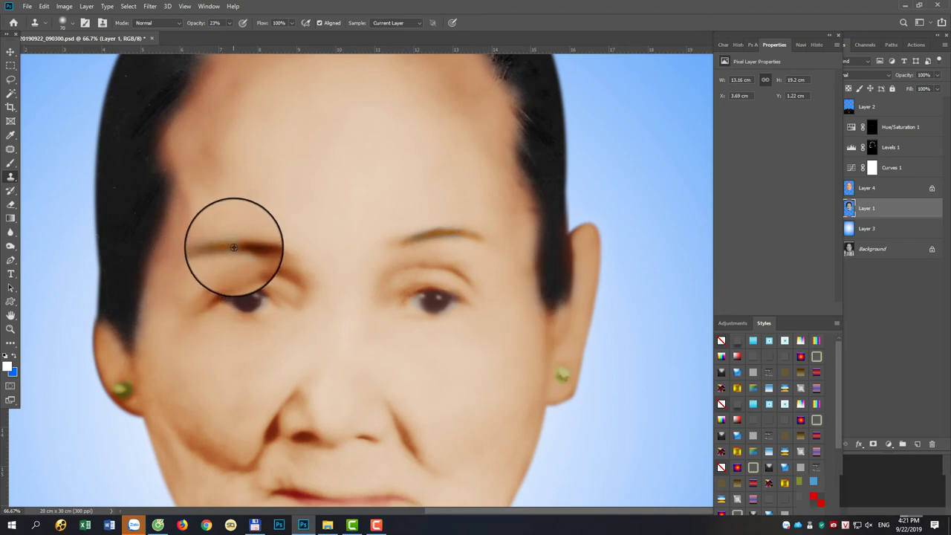
pyautogui.keyDown('alt'); pyautogui.click(282, 250); pyautogui.keyUp('alt')
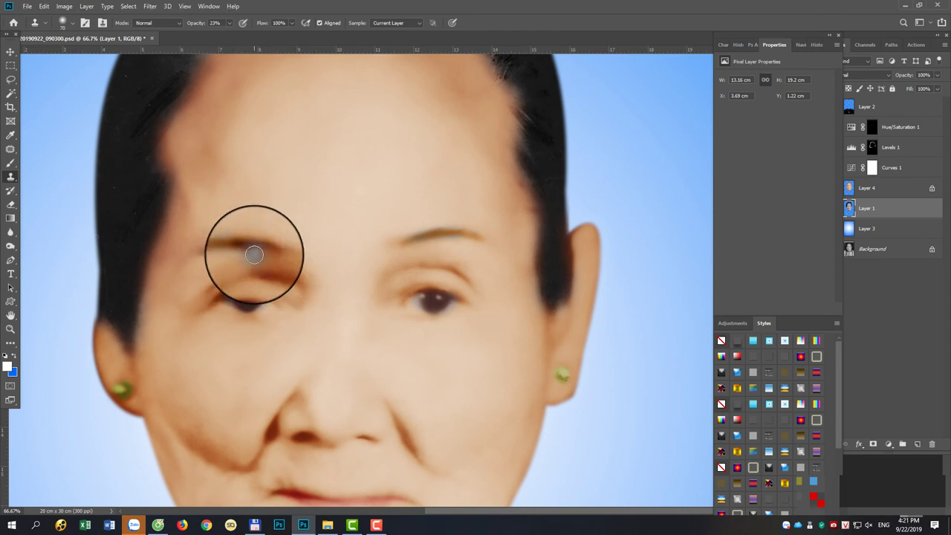
pyautogui.click(891, 186)
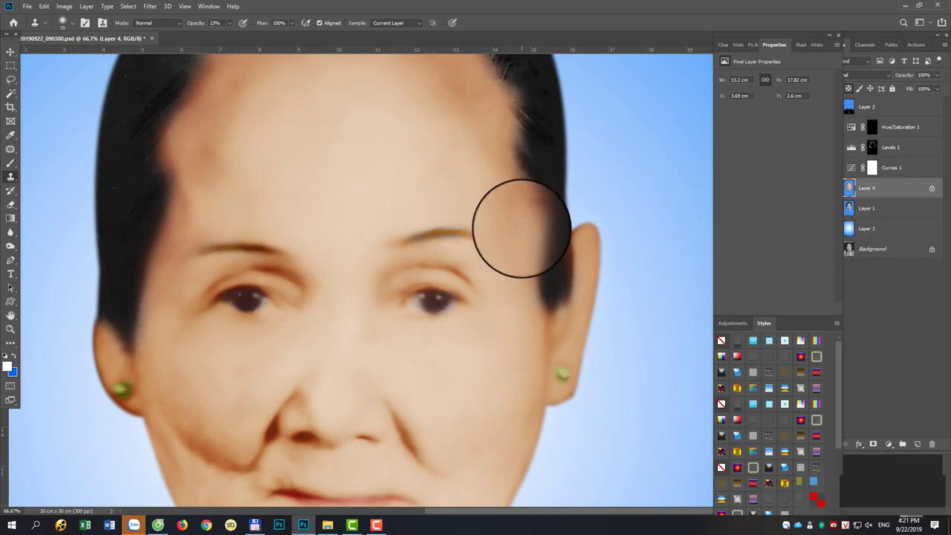
pyautogui.hotkey('ctrl', '-')
pyautogui.hotkey('ctrl', '-')
pyautogui.hotkey('ctrl', '+')
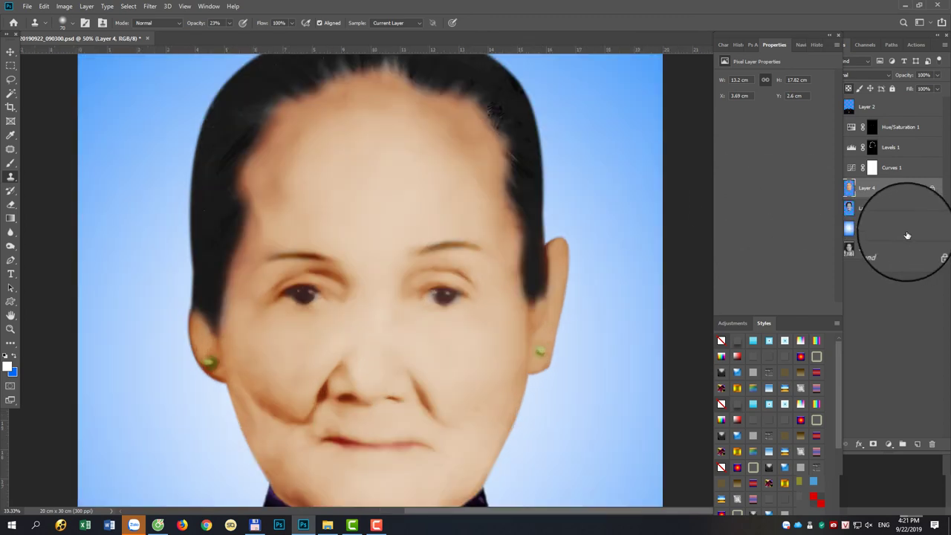
pyautogui.hotkey('ctrl', '-')
pyautogui.click(890, 248)
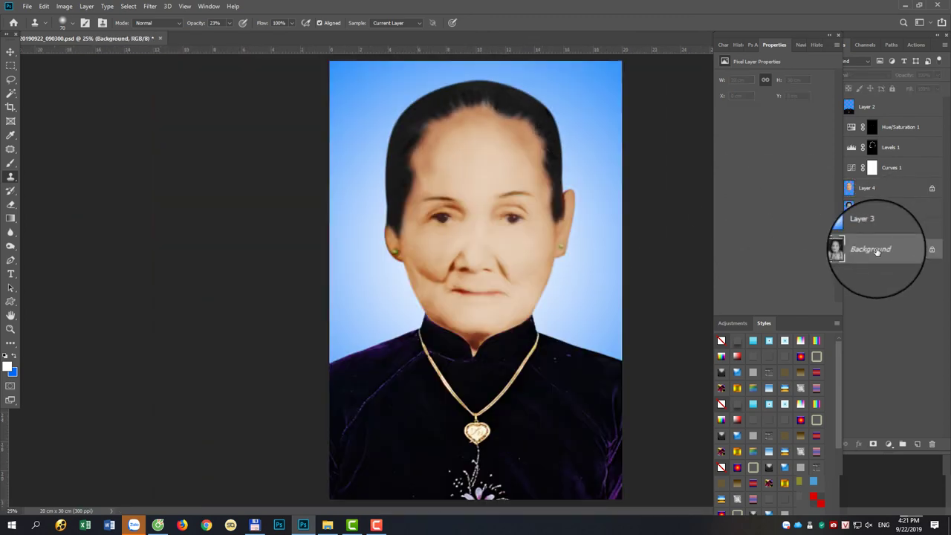
# - Move Background copy to the top and toggle it to compare, ending with it hidden
pyautogui.moveTo(884, 249); pyautogui.dragTo(854, 106)
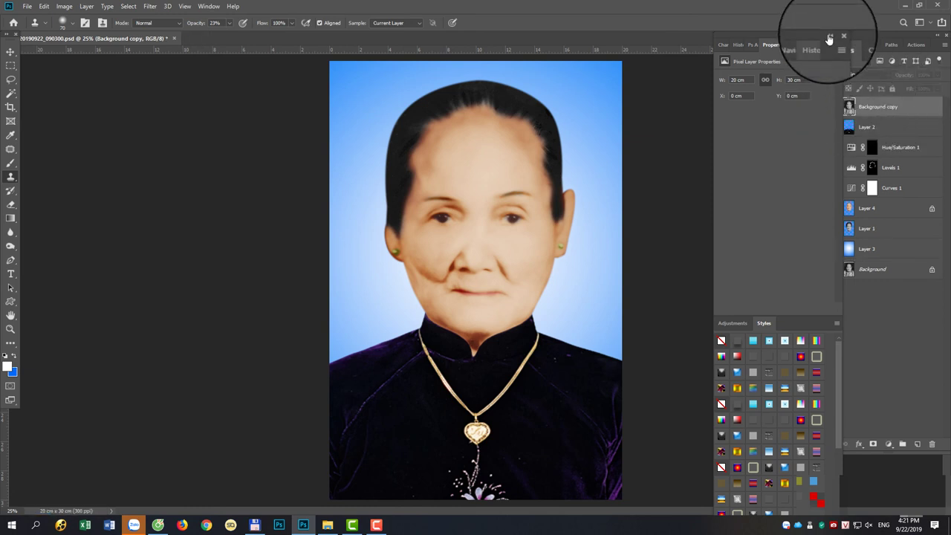
pyautogui.click(837, 35)
pyautogui.click(833, 109)
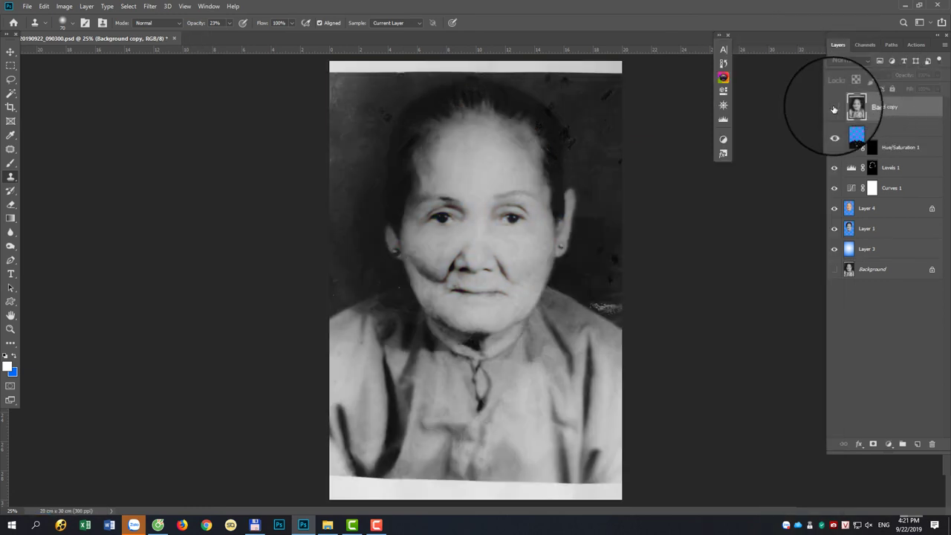
pyautogui.click(833, 109)
pyautogui.click(834, 109)
pyautogui.click(833, 108)
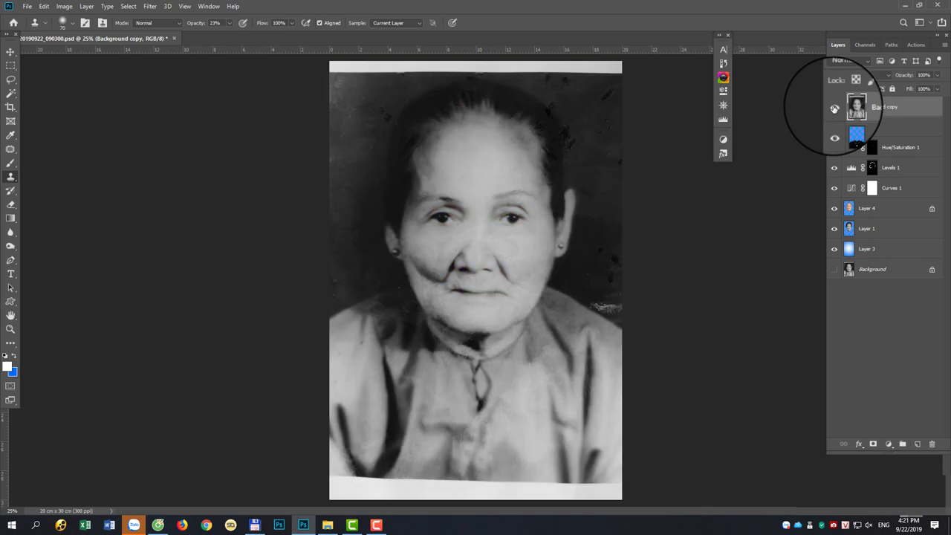
pyautogui.click(833, 107)
pyautogui.click(833, 108)
pyautogui.click(834, 107)
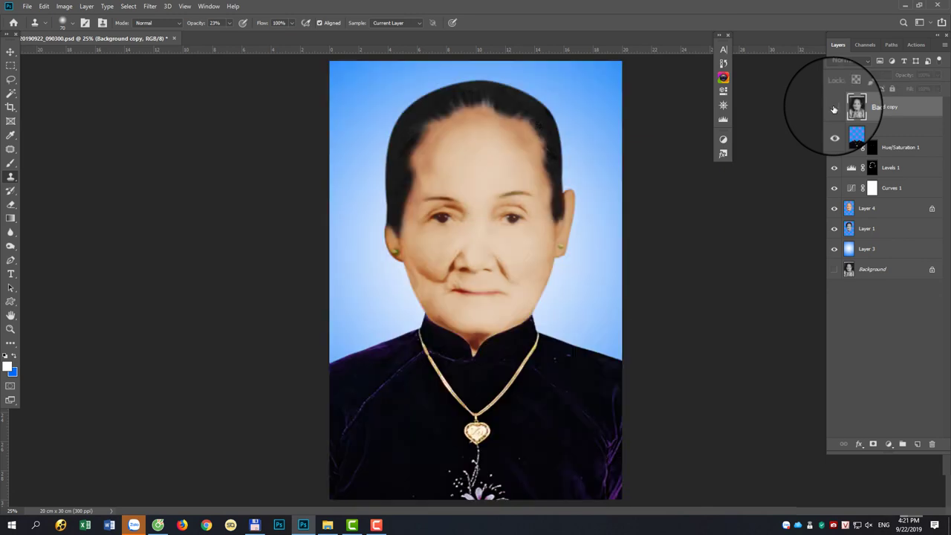
pyautogui.click(833, 108)
pyautogui.click(834, 108)
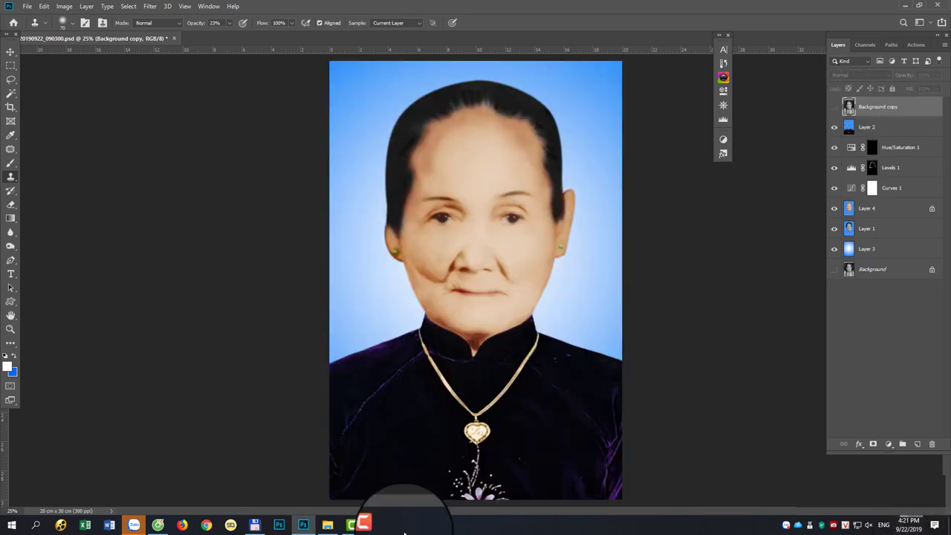
# - Switch to Camtasia and bring up the Camtasia Recorder controls
pyautogui.click(353, 526)
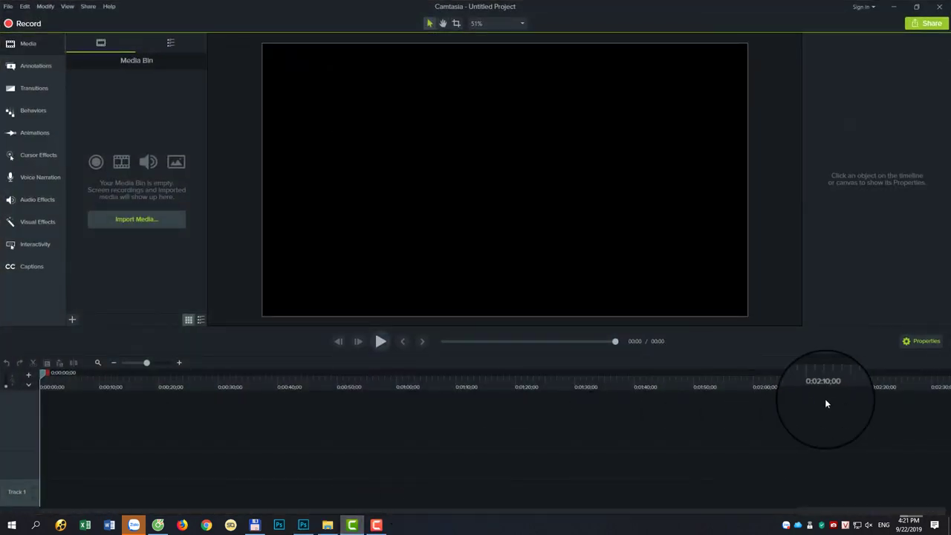
pyautogui.click(376, 526)
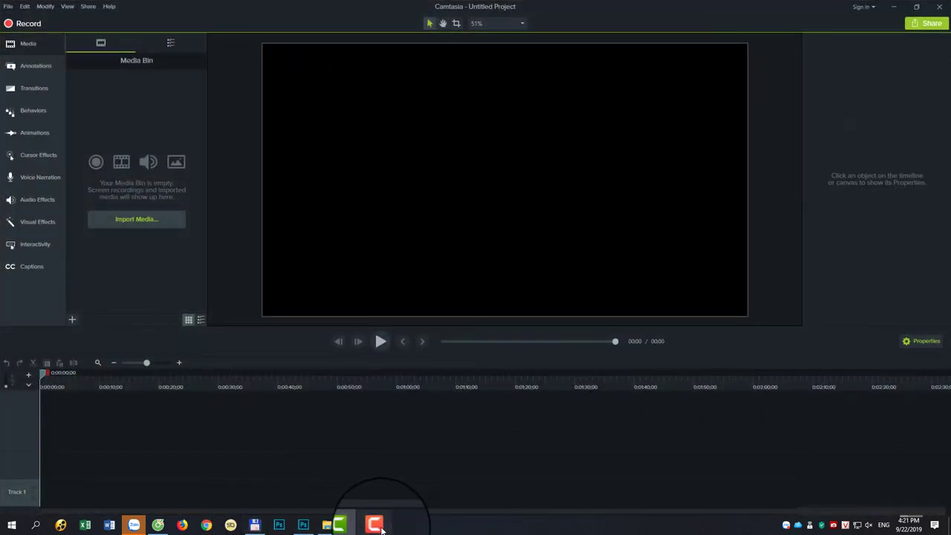